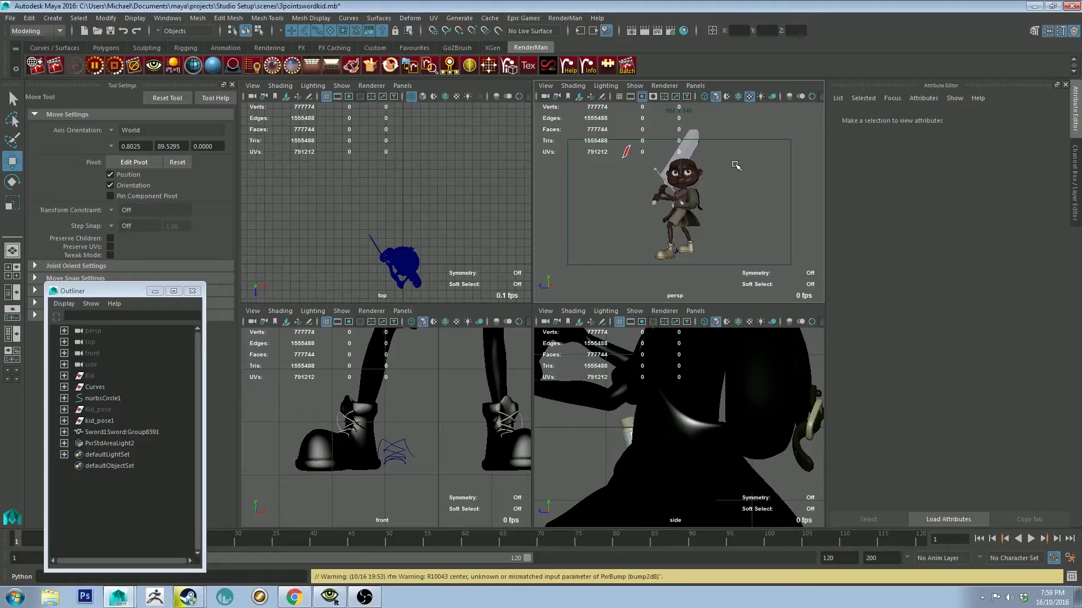
Delete the old PxrStdAreaLight2 and maximize the perspective view of the boy.
{"action": "middle_click_drag", "start_coordinate": [735, 165], "coordinate": [734, 171], "text": "alt"}
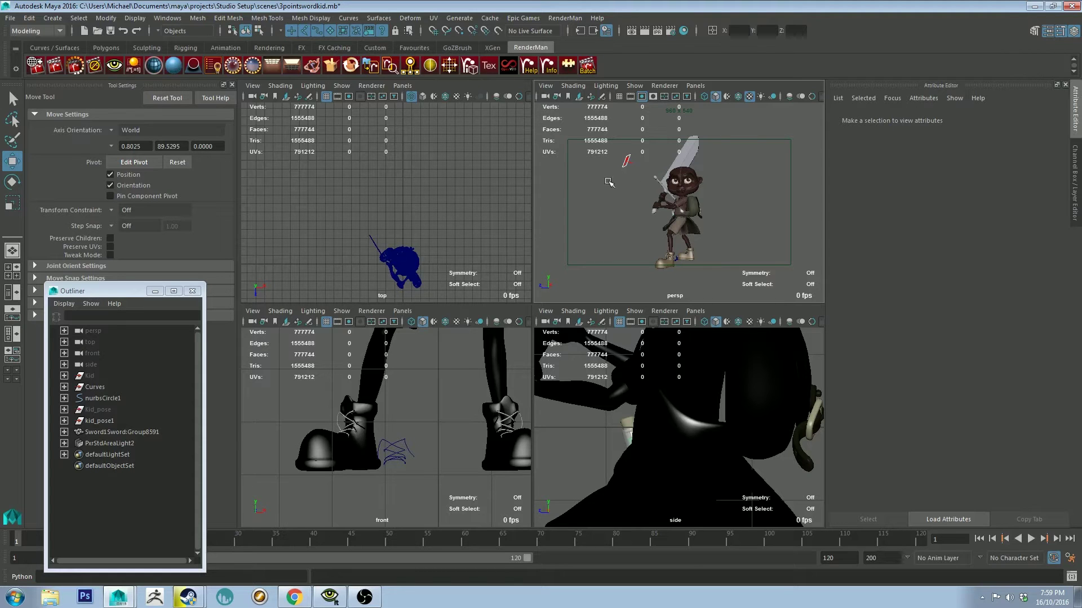
{"action": "left_click_drag", "start_coordinate": [608, 183], "coordinate": [661, 138]}
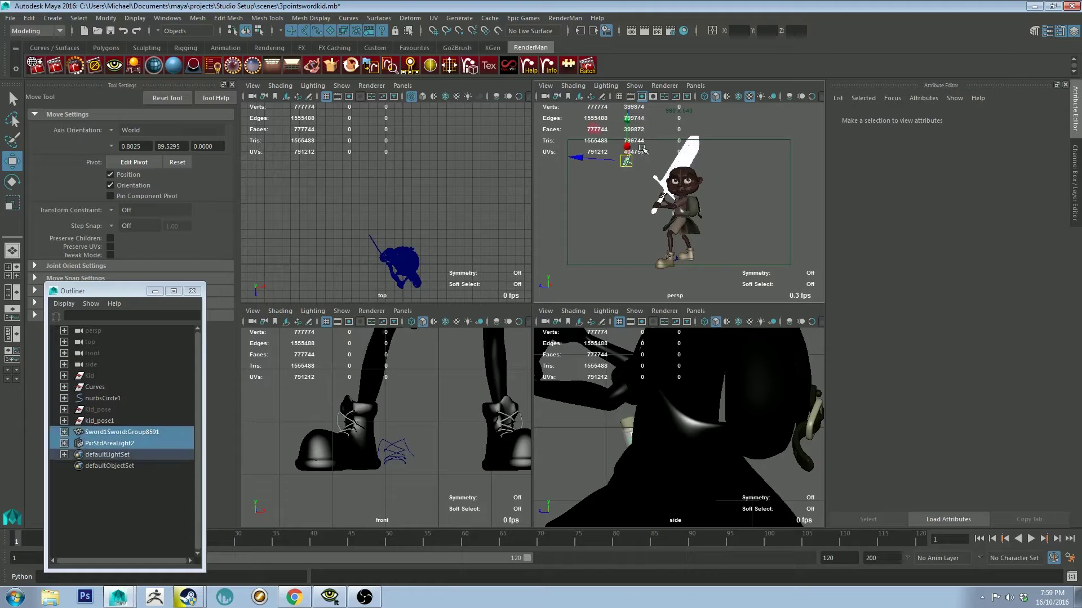
{"action": "left_click", "coordinate": [608, 186]}
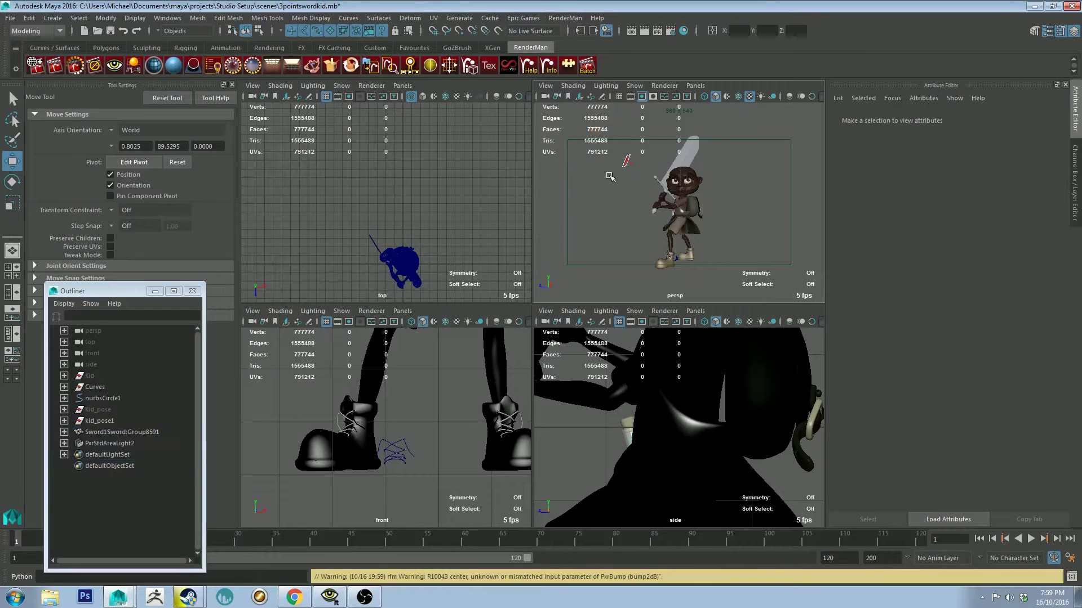
{"action": "left_click_drag", "start_coordinate": [606, 185], "coordinate": [634, 156]}
{"action": "key", "text": "Delete"}
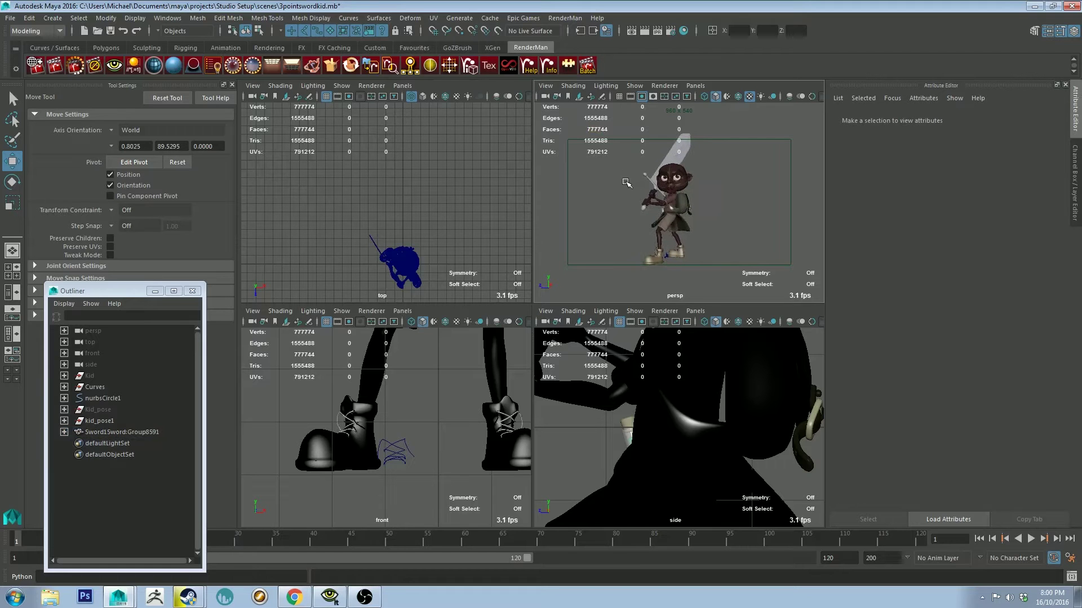
{"action": "key", "text": "space"}
{"action": "mouse_move", "coordinate": [612, 260]}
{"action": "left_mouse_down", "text": "alt"}
{"action": "mouse_move", "coordinate": [772, 256]}
{"action": "mouse_move", "coordinate": [729, 251]}
{"action": "mouse_move", "coordinate": [720, 299]}
{"action": "mouse_move", "coordinate": [624, 242]}
{"action": "mouse_move", "coordinate": [513, 220]}
{"action": "mouse_move", "coordinate": [484, 241]}
{"action": "mouse_move", "coordinate": [659, 252]}
{"action": "mouse_move", "coordinate": [650, 234]}
{"action": "mouse_move", "coordinate": [625, 258]}
{"action": "mouse_move", "coordinate": [627, 237]}
{"action": "mouse_move", "coordinate": [589, 235]}
{"action": "mouse_move", "coordinate": [605, 238]}
{"action": "left_mouse_up", "text": "alt"}
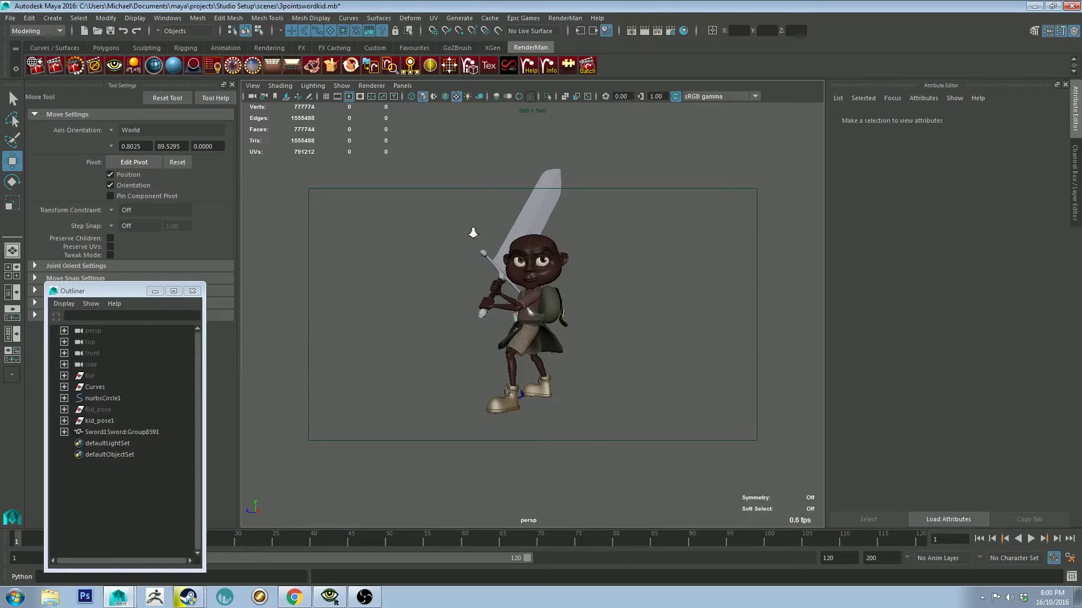
{"action": "left_click_drag", "start_coordinate": [475, 236], "coordinate": [477, 233], "text": "alt"}
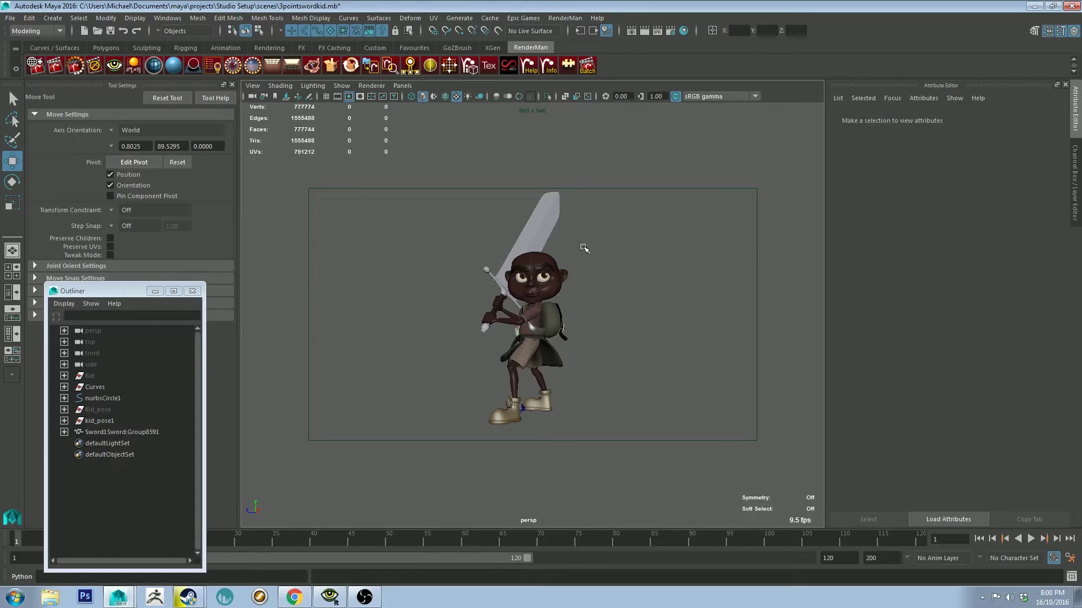
Create a PxrStdAreaLight and move it to the boy's left at about head height.
{"action": "left_click", "coordinate": [273, 65]}
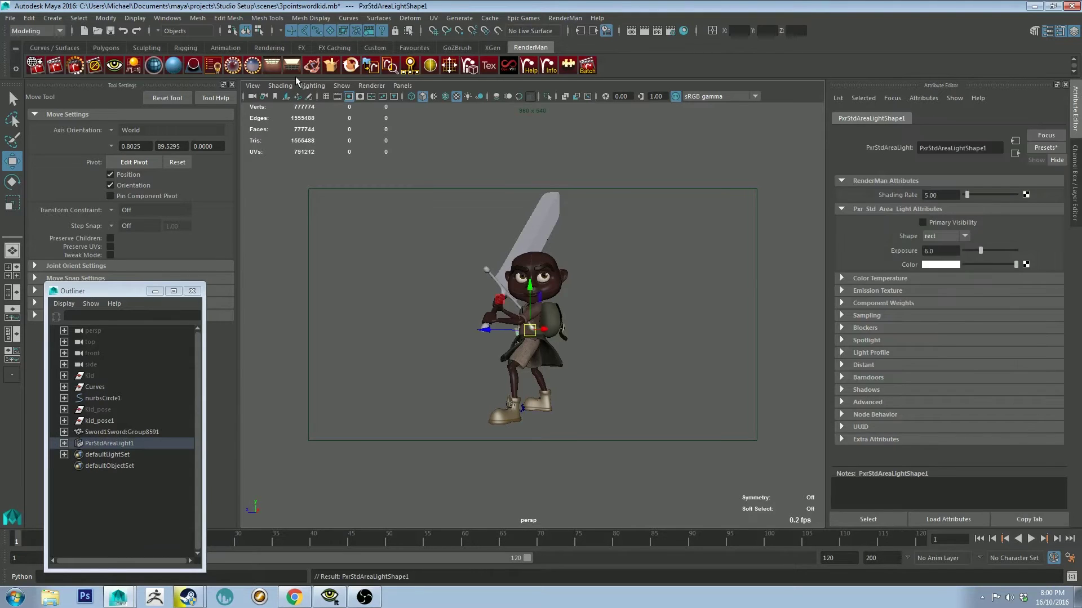
{"action": "mouse_move", "coordinate": [510, 332]}
{"action": "left_mouse_down", "text": "alt"}
{"action": "mouse_move", "coordinate": [510, 359]}
{"action": "mouse_move", "coordinate": [400, 369]}
{"action": "left_mouse_up", "text": "alt"}
{"action": "mouse_move", "coordinate": [612, 352]}
{"action": "left_mouse_down", "text": "alt"}
{"action": "mouse_move", "coordinate": [615, 309]}
{"action": "mouse_move", "coordinate": [567, 314]}
{"action": "left_mouse_up", "text": "alt"}
{"action": "scroll", "coordinate": [567, 314], "scroll_direction": "up", "scroll_amount": 3}
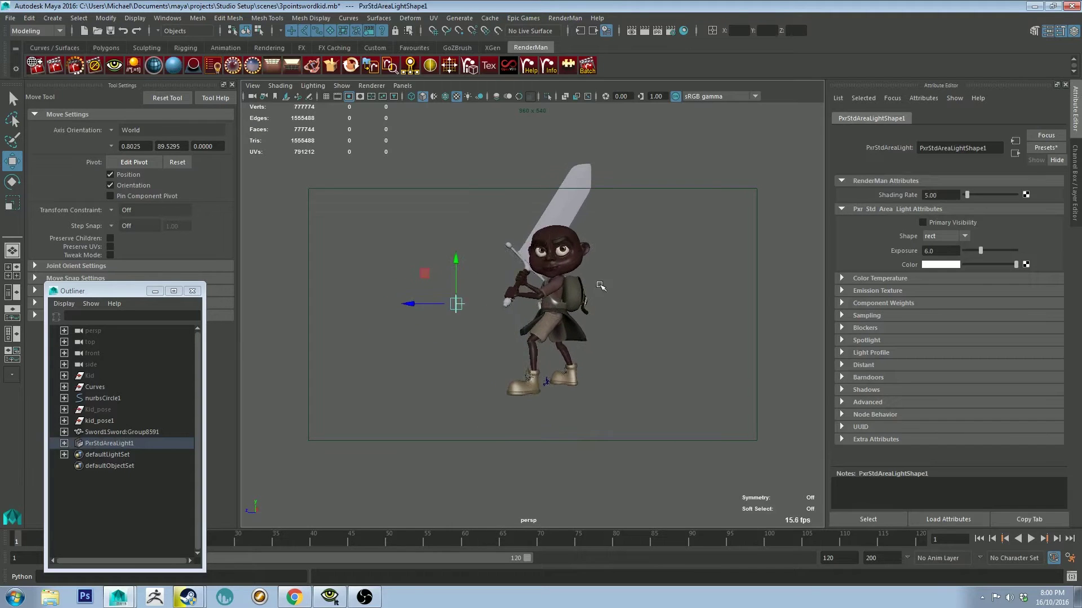
{"action": "scroll", "coordinate": [515, 315], "scroll_direction": "up", "scroll_amount": 3}
{"action": "mouse_move", "coordinate": [416, 256]}
{"action": "left_mouse_down"}
{"action": "mouse_move", "coordinate": [417, 186]}
{"action": "mouse_move", "coordinate": [416, 225]}
{"action": "left_mouse_up"}
{"action": "mouse_move", "coordinate": [416, 186]}
{"action": "left_mouse_down"}
{"action": "mouse_move", "coordinate": [407, 240]}
{"action": "mouse_move", "coordinate": [554, 250]}
{"action": "mouse_move", "coordinate": [624, 295]}
{"action": "mouse_move", "coordinate": [679, 276]}
{"action": "mouse_move", "coordinate": [648, 288]}
{"action": "left_mouse_up"}
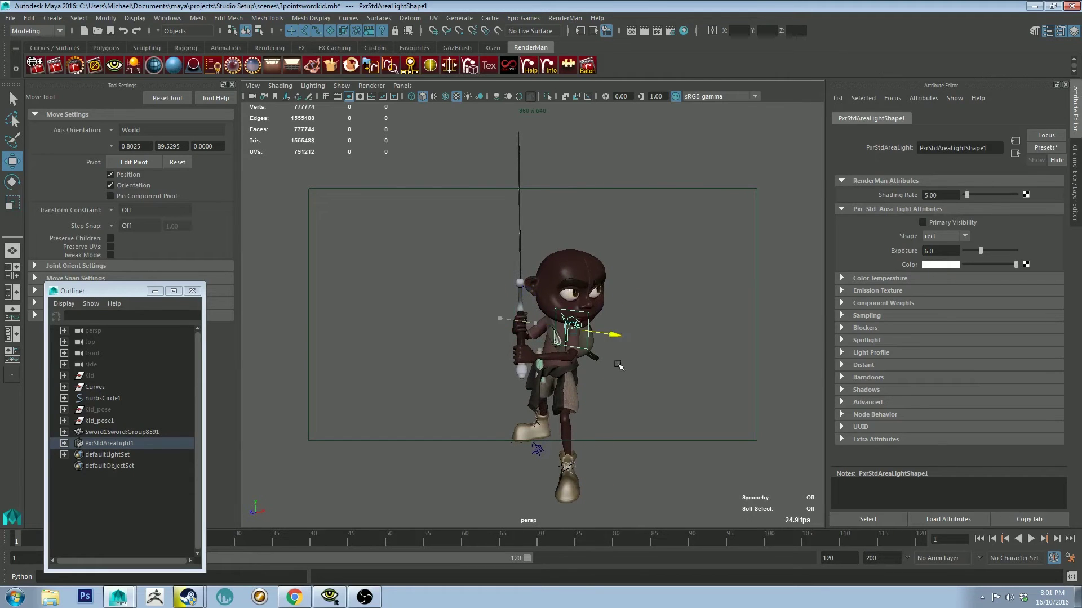
{"action": "left_click_drag", "start_coordinate": [623, 230], "coordinate": [443, 220], "text": "alt"}
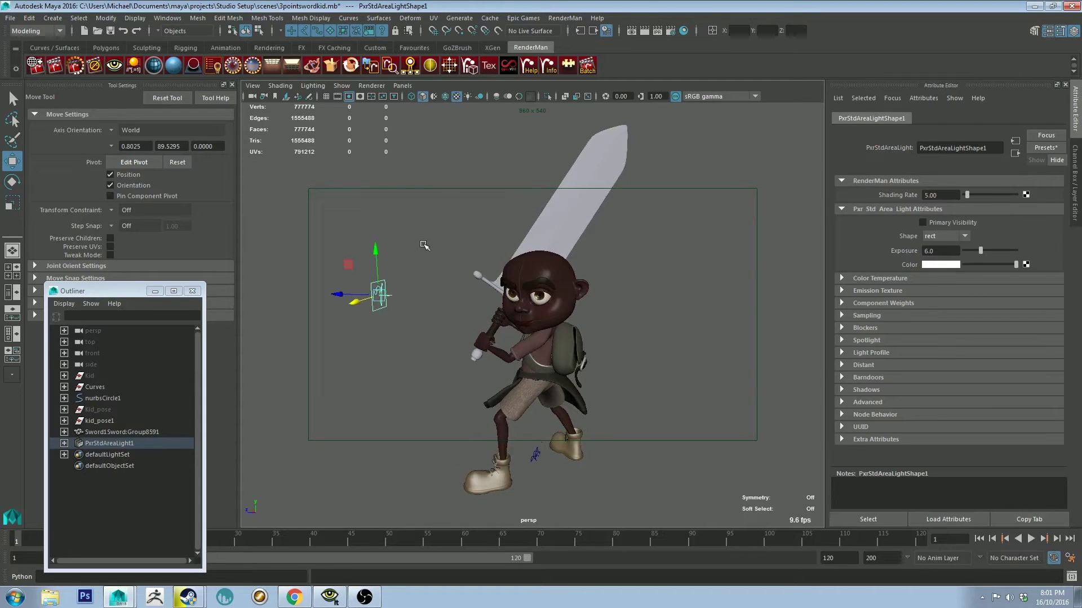
{"action": "mouse_move", "coordinate": [423, 276]}
{"action": "left_mouse_down", "text": "alt"}
{"action": "mouse_move", "coordinate": [415, 268]}
{"action": "mouse_move", "coordinate": [444, 279]}
{"action": "left_mouse_up", "text": "alt"}
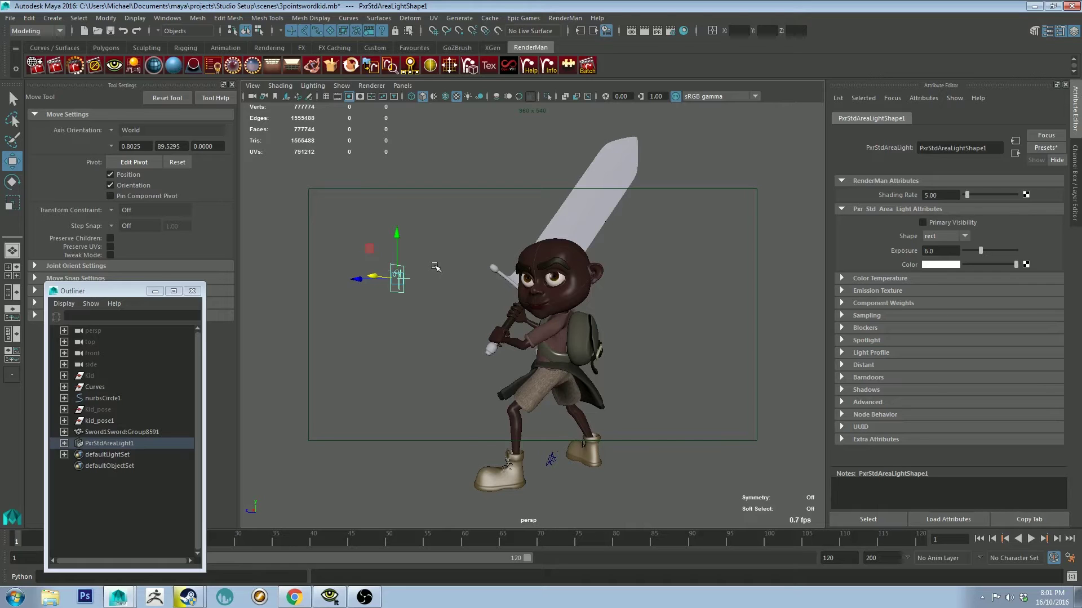
Set PxrStdAreaLight1's Color to a warm peach tone in the colour wheel.
{"action": "left_click", "coordinate": [950, 265]}
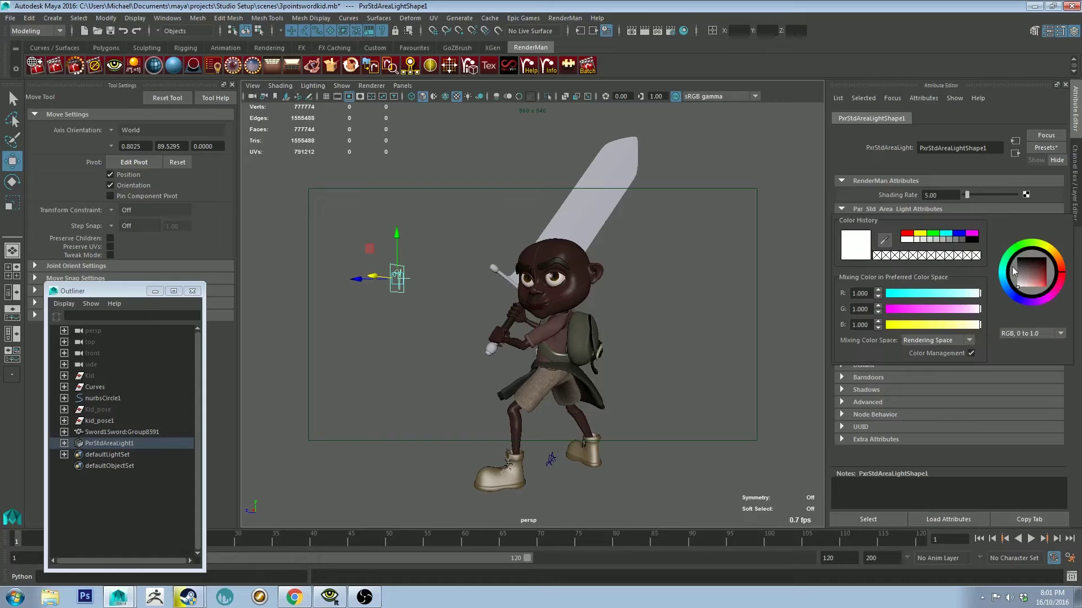
{"action": "left_click_drag", "start_coordinate": [1059, 266], "coordinate": [1062, 260]}
{"action": "left_click", "coordinate": [1026, 287]}
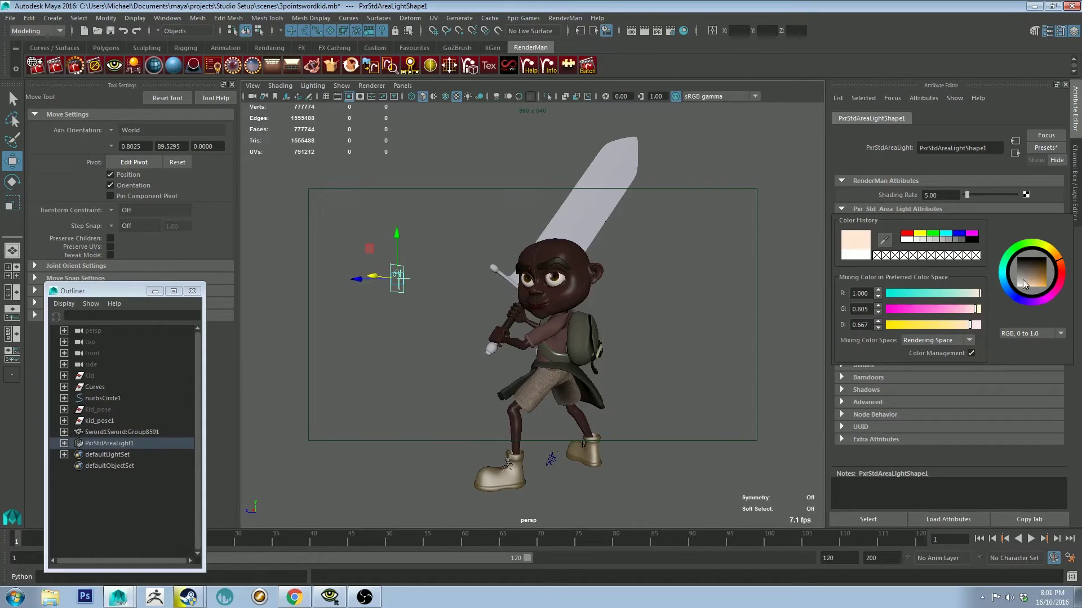
{"action": "left_click_drag", "start_coordinate": [1027, 285], "coordinate": [1027, 293]}
{"action": "mouse_move", "coordinate": [1027, 288]}
{"action": "left_mouse_down"}
{"action": "mouse_move", "coordinate": [1047, 284]}
{"action": "mouse_move", "coordinate": [1028, 286]}
{"action": "left_mouse_up"}
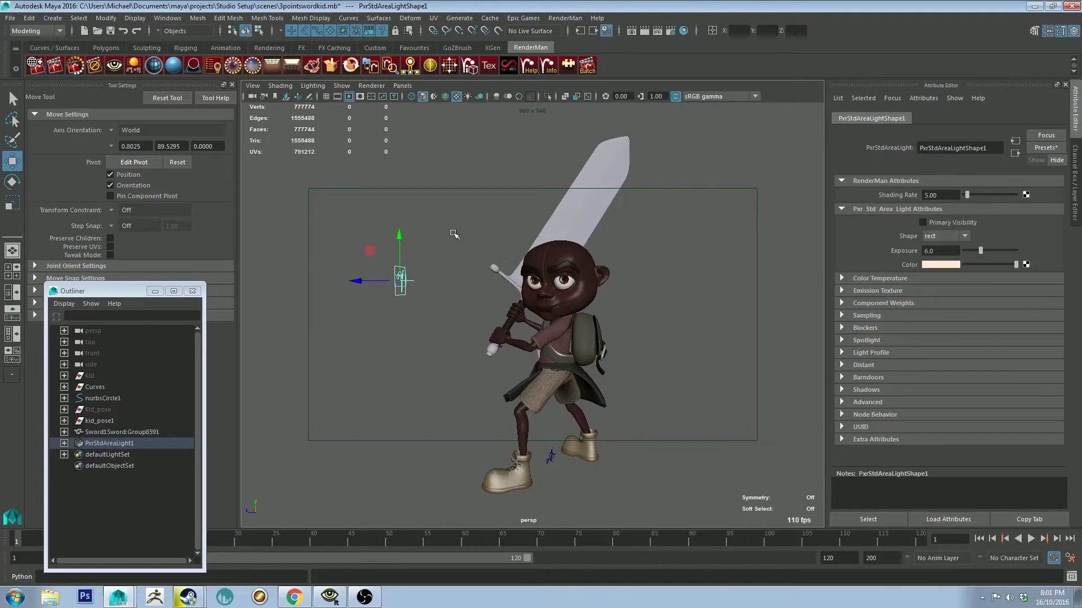
Look through the area light to aim it at the boy, then switch back to persp.
{"action": "middle_click_drag", "start_coordinate": [441, 234], "coordinate": [451, 225], "text": "alt"}
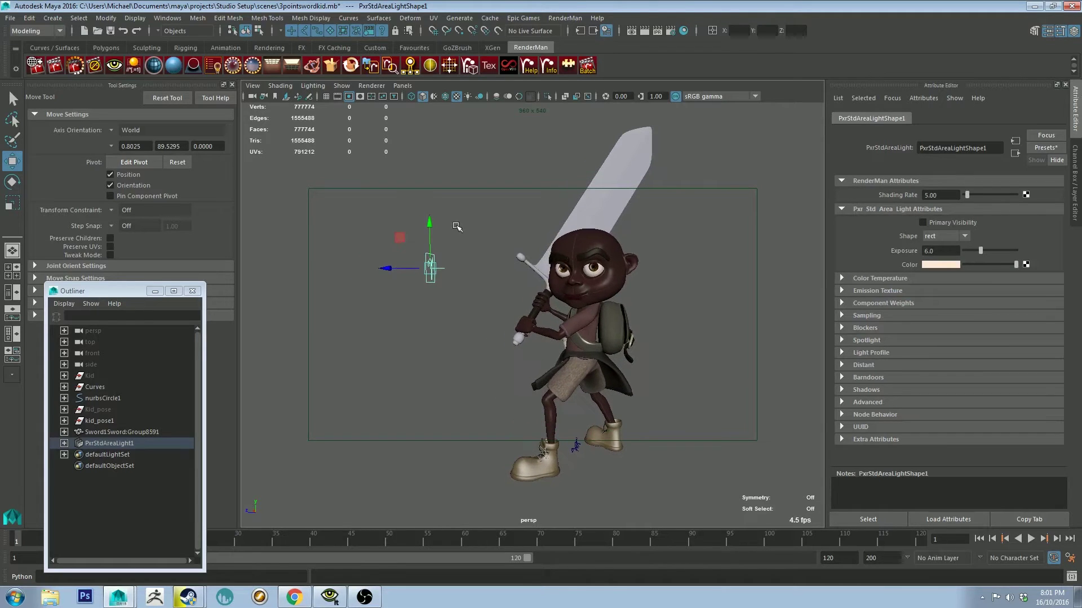
{"action": "left_click", "coordinate": [396, 280]}
{"action": "left_click", "coordinate": [397, 86]}
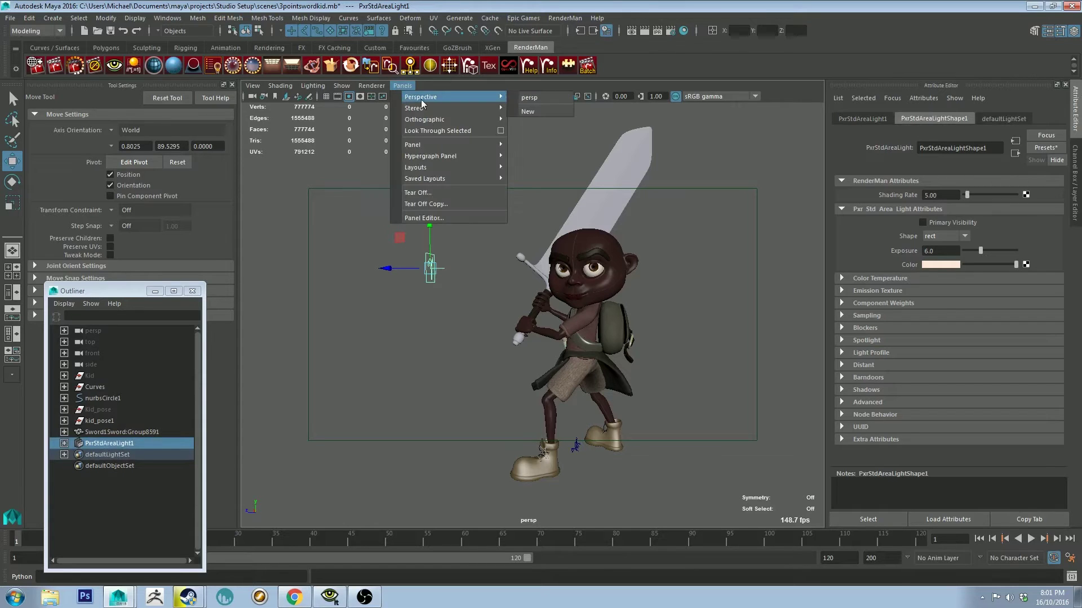
{"action": "left_click", "coordinate": [435, 132]}
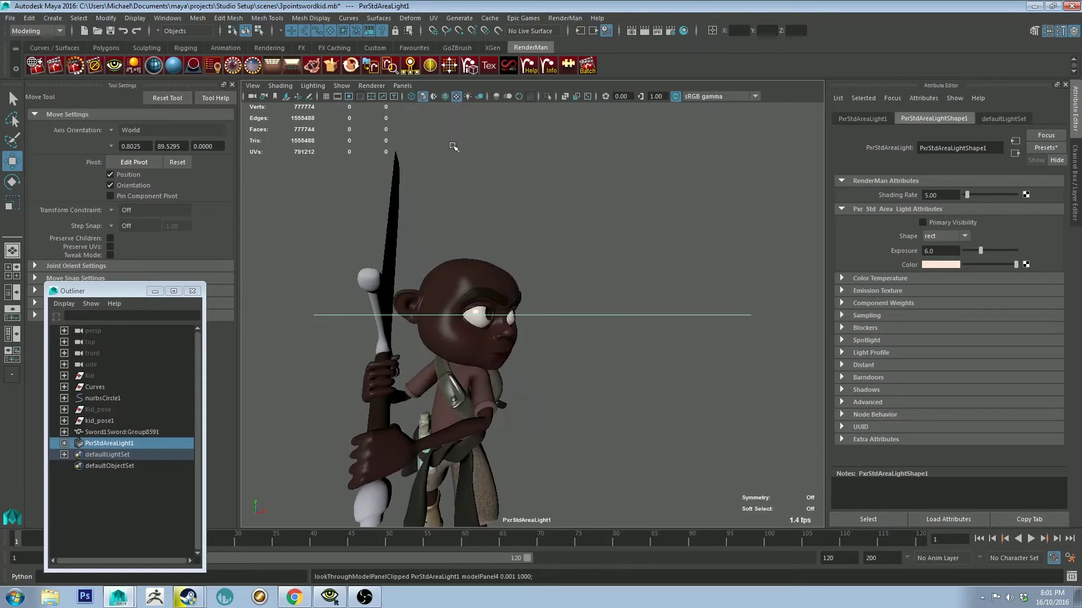
{"action": "mouse_move", "coordinate": [575, 241]}
{"action": "left_mouse_down", "text": "alt"}
{"action": "mouse_move", "coordinate": [553, 241]}
{"action": "mouse_move", "coordinate": [575, 236]}
{"action": "left_mouse_up", "text": "alt"}
{"action": "middle_click_drag", "start_coordinate": [576, 236], "coordinate": [581, 237], "text": "alt"}
{"action": "mouse_move", "coordinate": [587, 242]}
{"action": "left_mouse_down", "text": "alt"}
{"action": "mouse_move", "coordinate": [599, 234]}
{"action": "mouse_move", "coordinate": [581, 250]}
{"action": "mouse_move", "coordinate": [609, 212]}
{"action": "mouse_move", "coordinate": [456, 238]}
{"action": "mouse_move", "coordinate": [398, 222]}
{"action": "mouse_move", "coordinate": [613, 255]}
{"action": "mouse_move", "coordinate": [587, 248]}
{"action": "mouse_move", "coordinate": [591, 258]}
{"action": "mouse_move", "coordinate": [595, 200]}
{"action": "mouse_move", "coordinate": [563, 220]}
{"action": "mouse_move", "coordinate": [571, 241]}
{"action": "left_mouse_up", "text": "alt"}
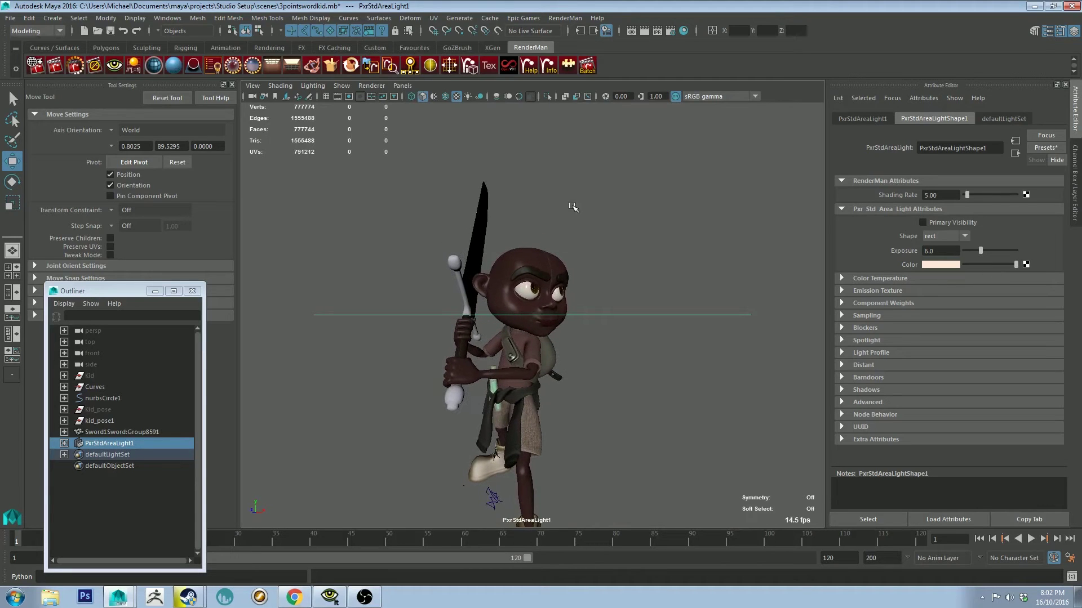
{"action": "left_click", "coordinate": [402, 85]}
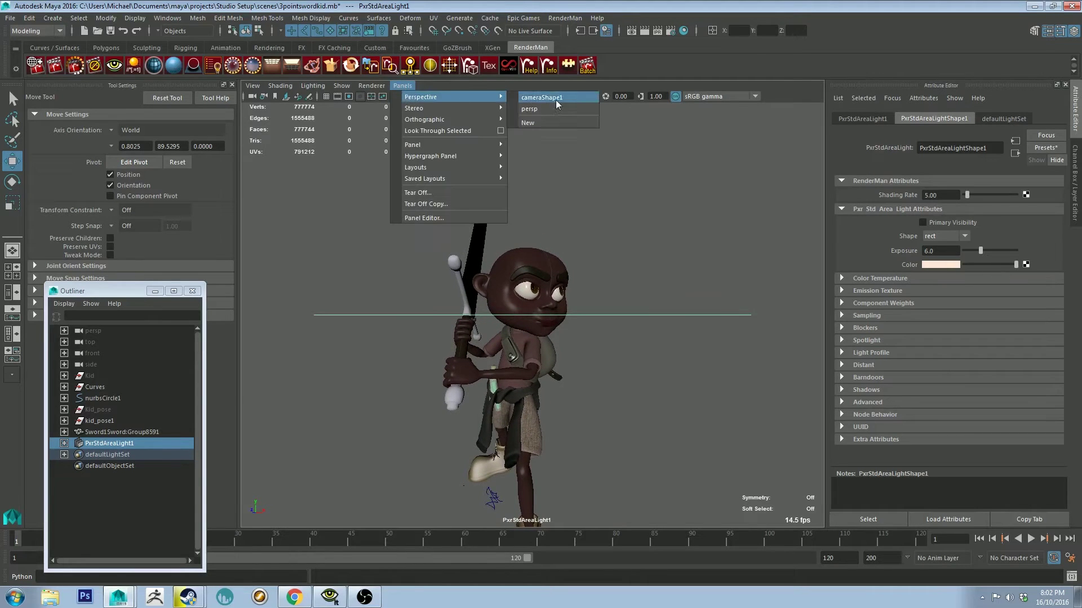
{"action": "left_click", "coordinate": [546, 110]}
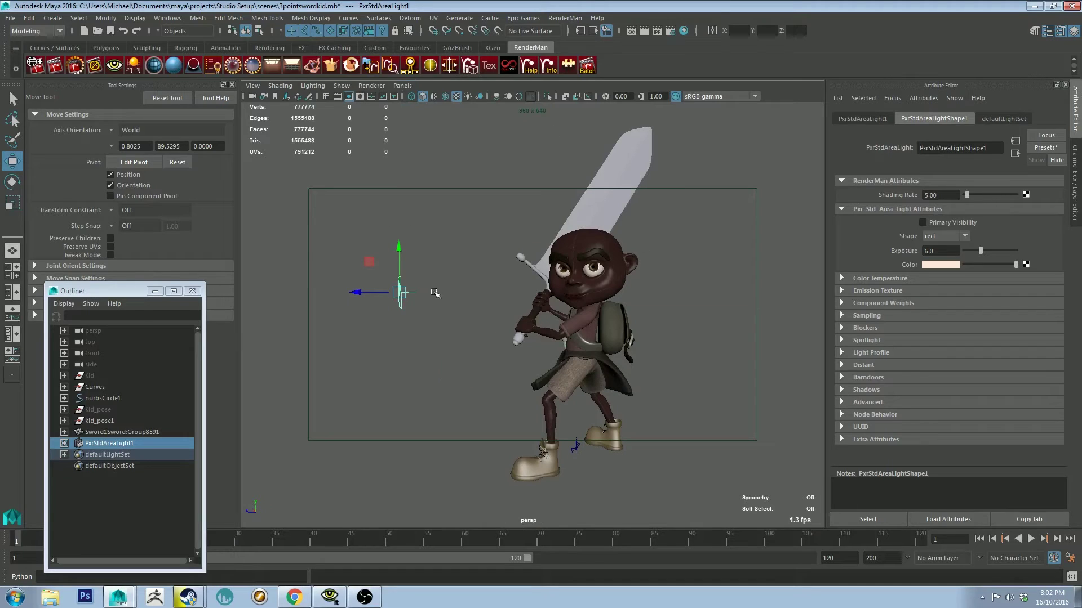
Rotate the area light toward the boy and raise it above him in the front view.
{"action": "key", "text": "e"}
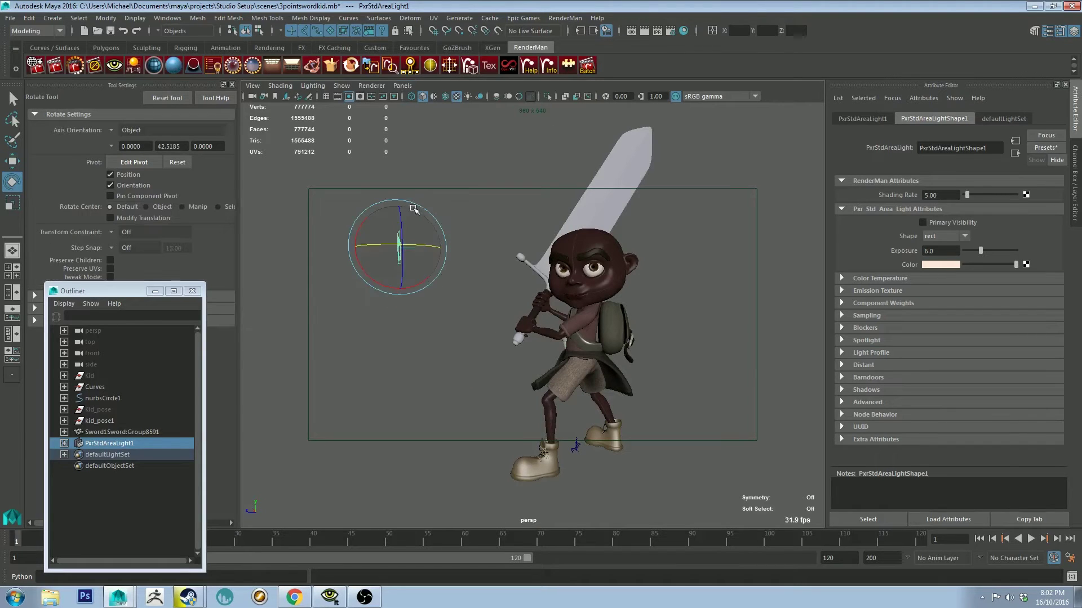
{"action": "left_click_drag", "start_coordinate": [363, 270], "coordinate": [389, 285]}
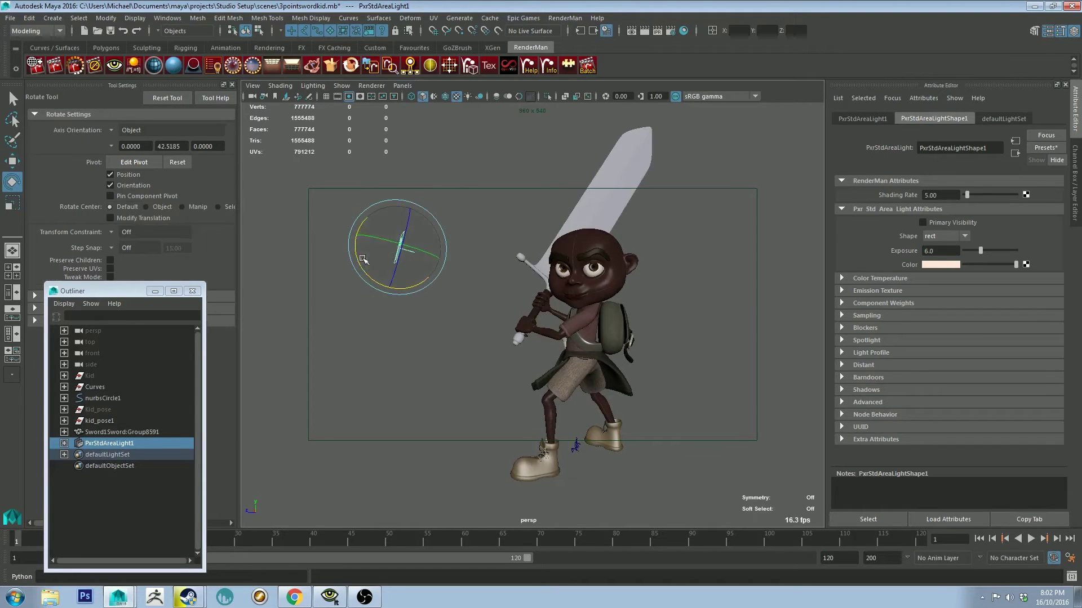
{"action": "key", "text": "w"}
{"action": "key", "text": "space"}
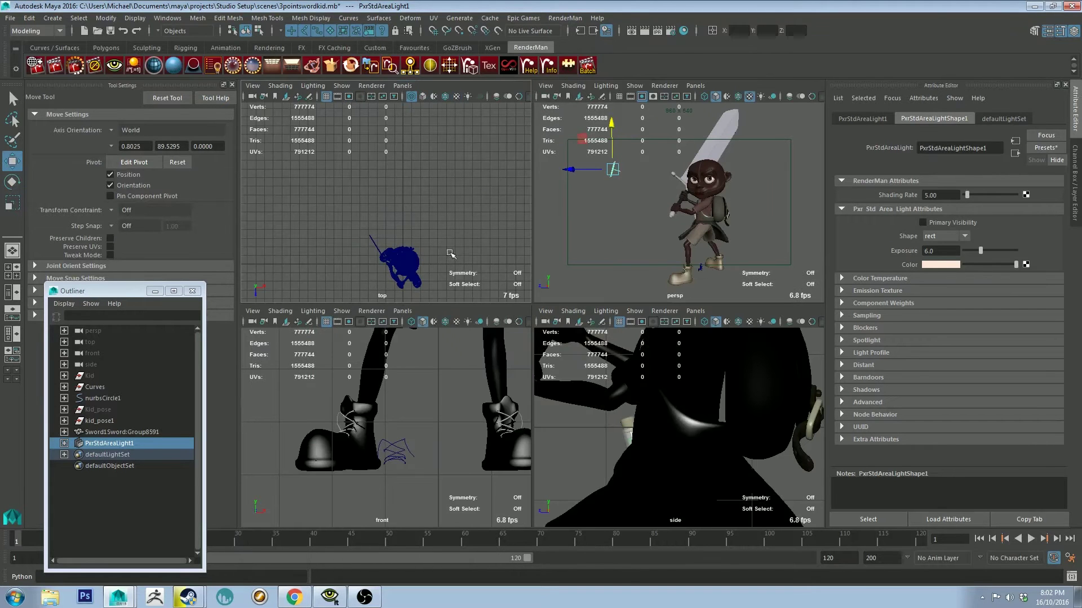
{"action": "middle_click_drag", "start_coordinate": [445, 338], "coordinate": [445, 402], "text": "alt"}
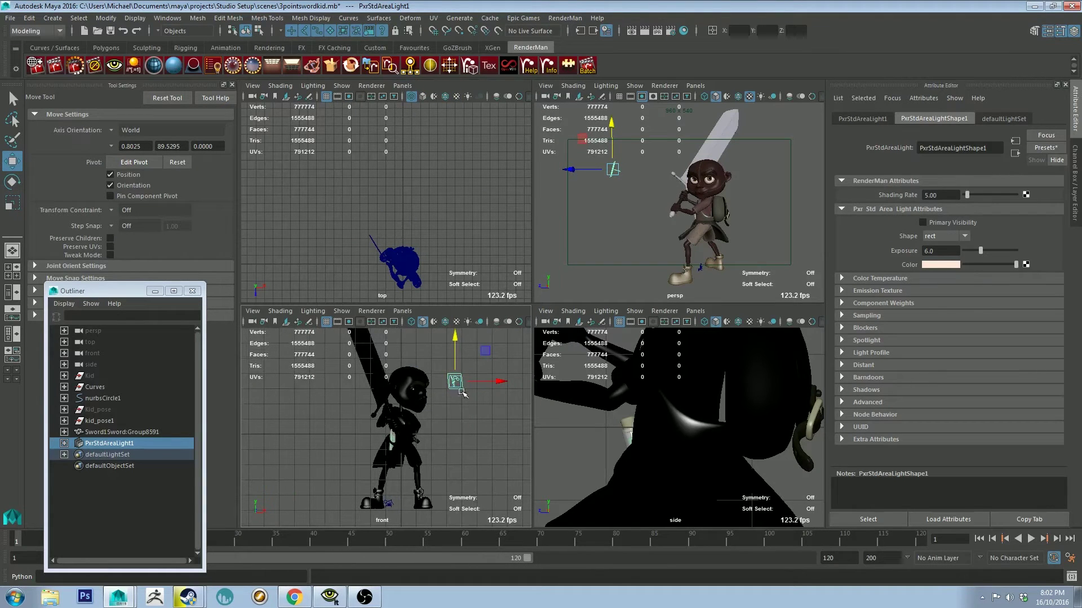
{"action": "mouse_move", "coordinate": [460, 388]}
{"action": "left_mouse_down"}
{"action": "mouse_move", "coordinate": [460, 360]}
{"action": "mouse_move", "coordinate": [456, 370]}
{"action": "left_mouse_up"}
{"action": "key", "text": "space"}
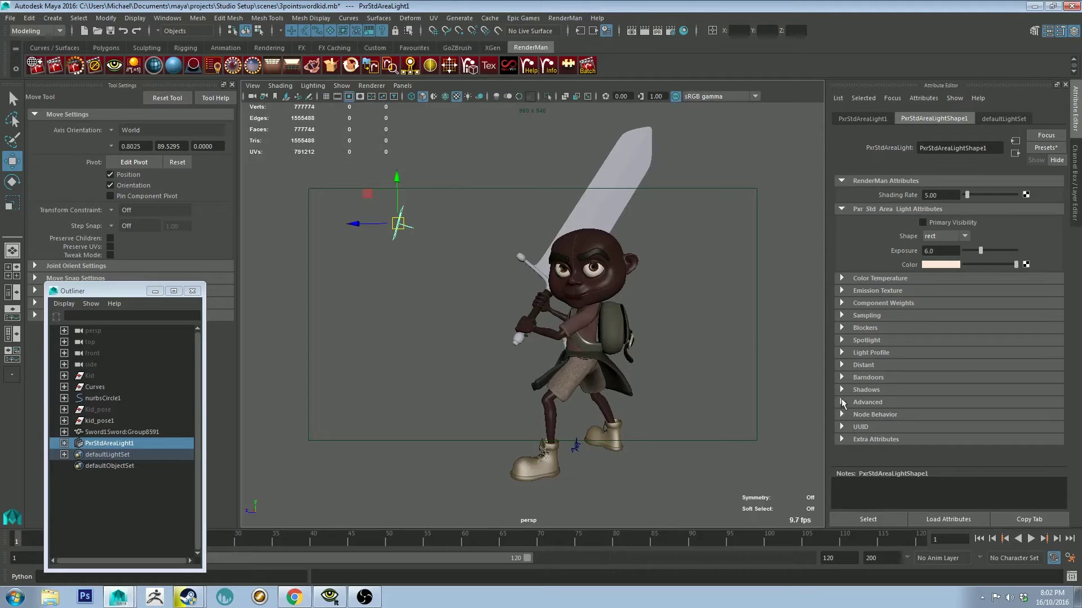
{"action": "mouse_move", "coordinate": [687, 310]}
{"action": "left_mouse_down", "text": "alt"}
{"action": "mouse_move", "coordinate": [693, 299]}
{"action": "mouse_move", "coordinate": [640, 285]}
{"action": "mouse_move", "coordinate": [628, 261]}
{"action": "mouse_move", "coordinate": [653, 272]}
{"action": "mouse_move", "coordinate": [635, 229]}
{"action": "mouse_move", "coordinate": [642, 275]}
{"action": "mouse_move", "coordinate": [673, 308]}
{"action": "mouse_move", "coordinate": [663, 284]}
{"action": "left_mouse_up", "text": "alt"}
Bookmark the current perspective framing as cameraView5 and deselect the light.
{"action": "middle_click_drag", "start_coordinate": [636, 268], "coordinate": [633, 253], "text": "alt"}
{"action": "mouse_move", "coordinate": [633, 252]}
{"action": "left_mouse_down", "text": "alt"}
{"action": "mouse_move", "coordinate": [640, 282]}
{"action": "mouse_move", "coordinate": [648, 273]}
{"action": "mouse_move", "coordinate": [641, 289]}
{"action": "left_mouse_up", "text": "alt"}
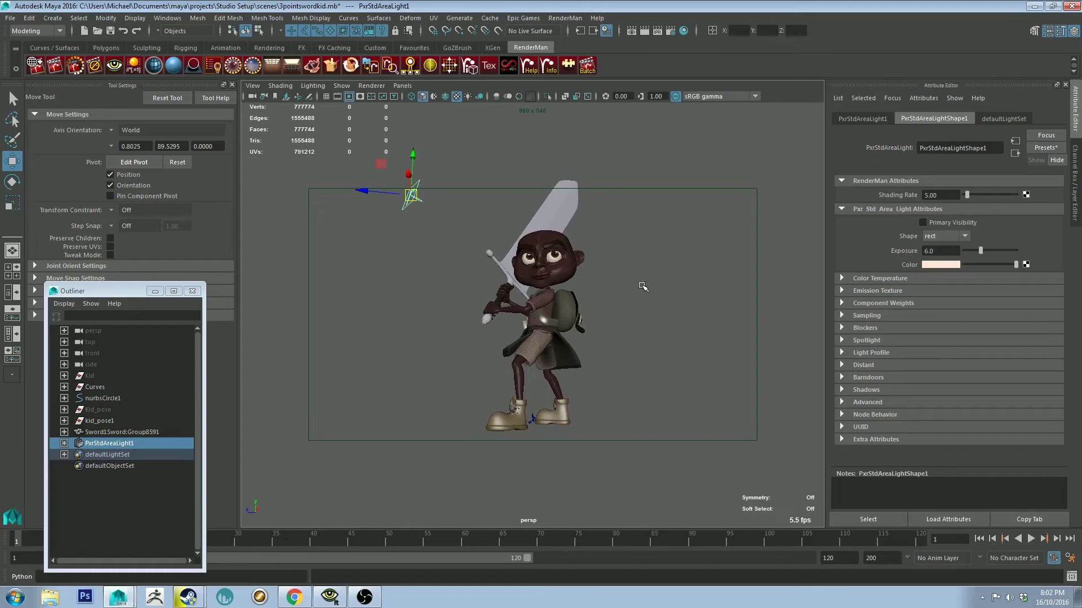
{"action": "mouse_move", "coordinate": [637, 282]}
{"action": "left_mouse_down", "text": "alt"}
{"action": "mouse_move", "coordinate": [608, 282]}
{"action": "mouse_move", "coordinate": [659, 282]}
{"action": "mouse_move", "coordinate": [643, 280]}
{"action": "left_mouse_up", "text": "alt"}
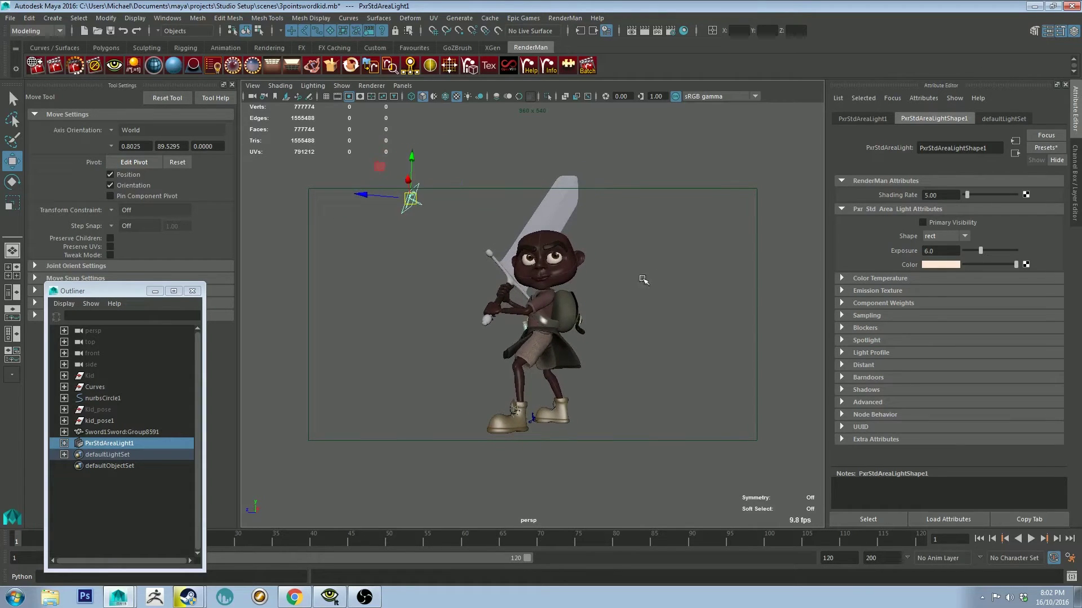
{"action": "left_click", "coordinate": [252, 86]}
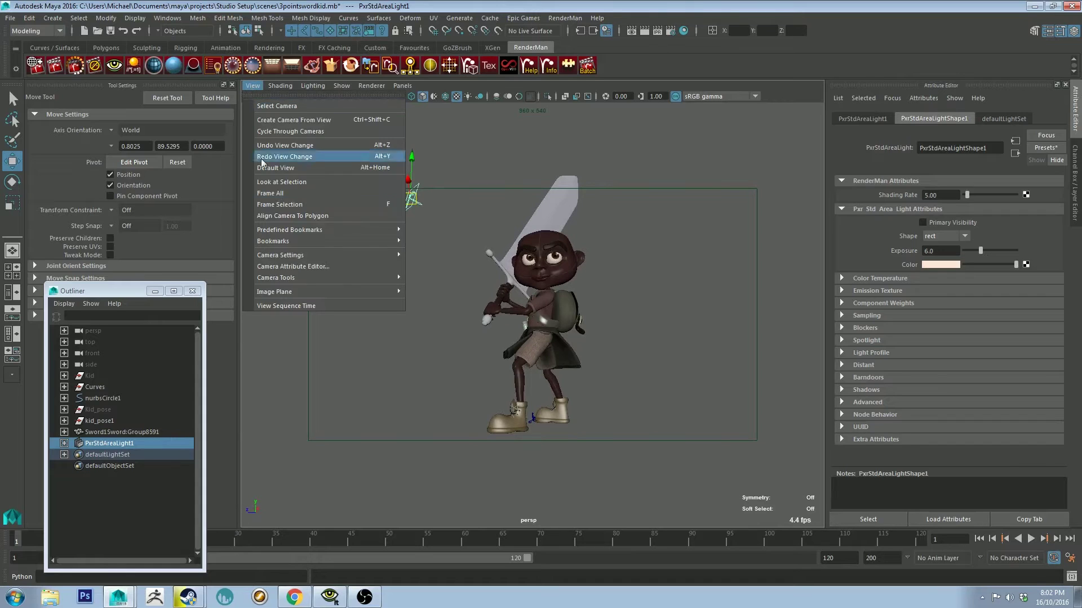
{"action": "left_click", "coordinate": [466, 287]}
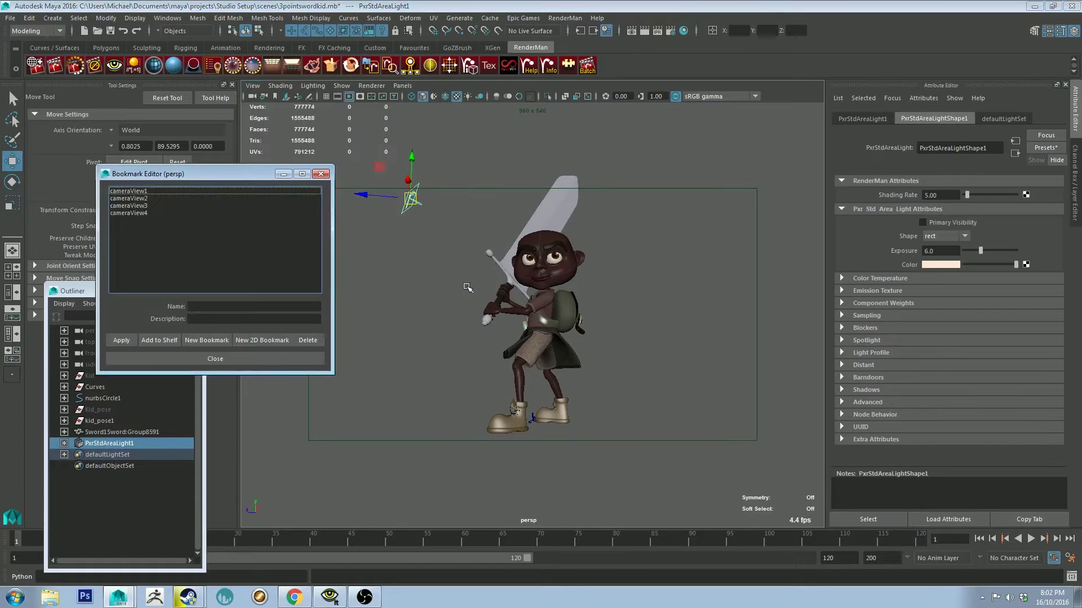
{"action": "left_click", "coordinate": [195, 339]}
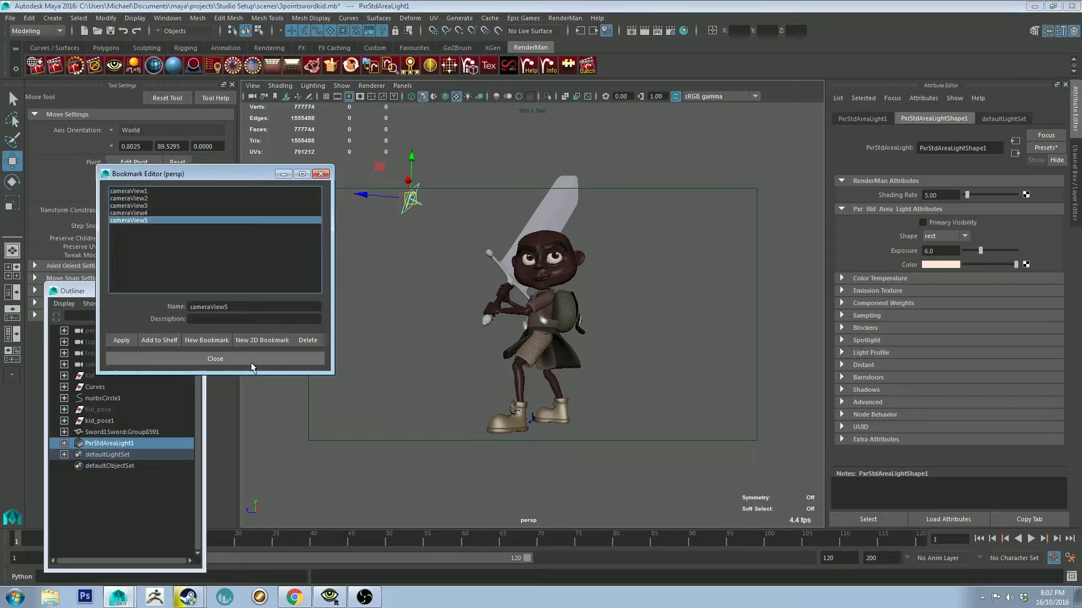
{"action": "left_click", "coordinate": [221, 358]}
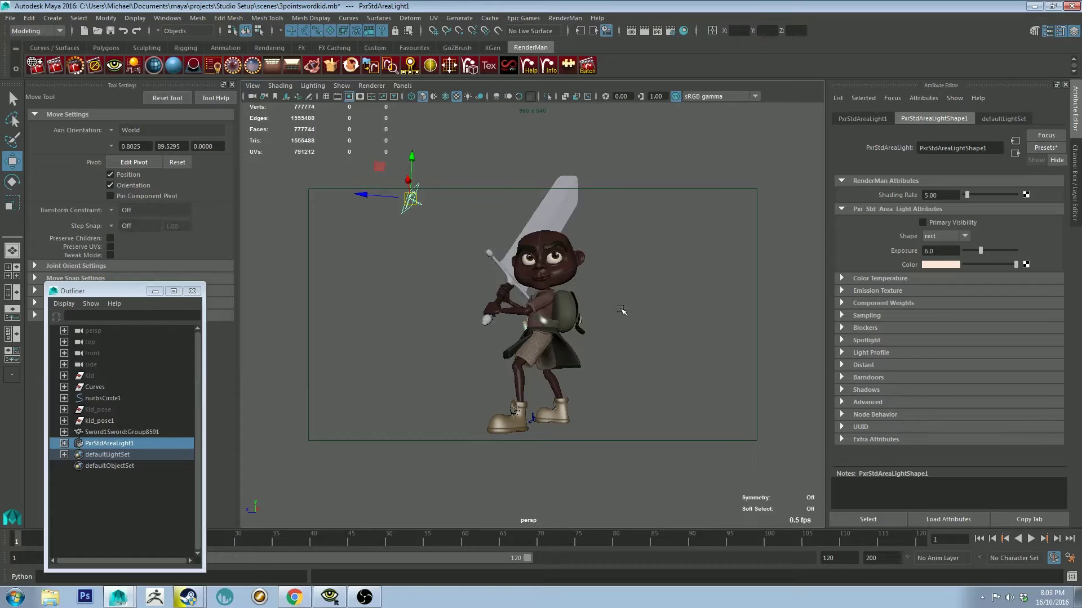
{"action": "left_click", "coordinate": [400, 266]}
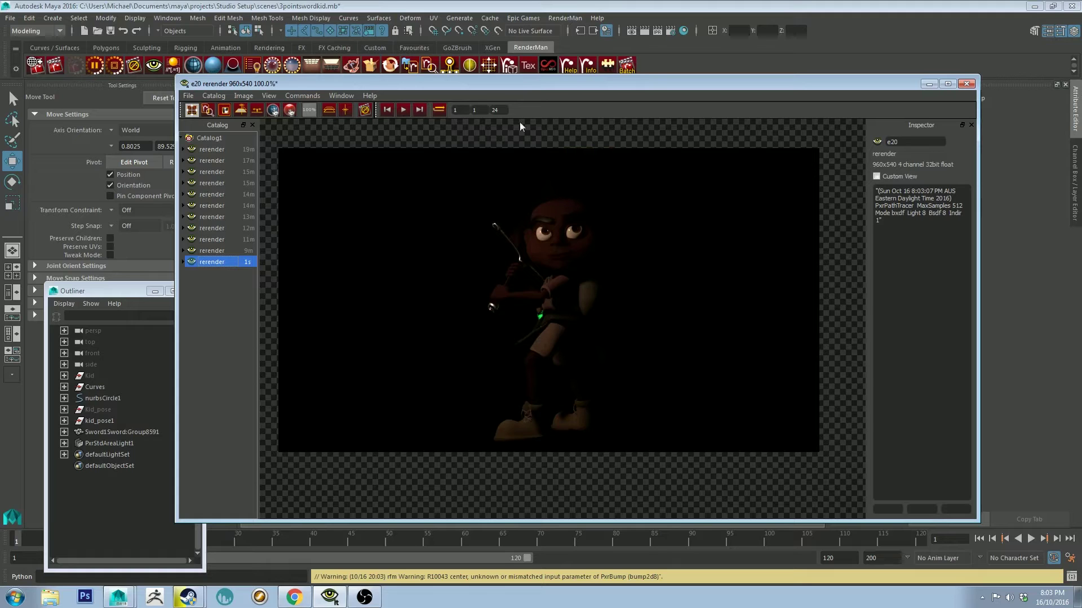
Stop the test render and drag the render view window off to the right.
{"action": "left_click", "coordinate": [366, 111]}
{"action": "left_click_drag", "start_coordinate": [906, 85], "coordinate": [1079, 85]}
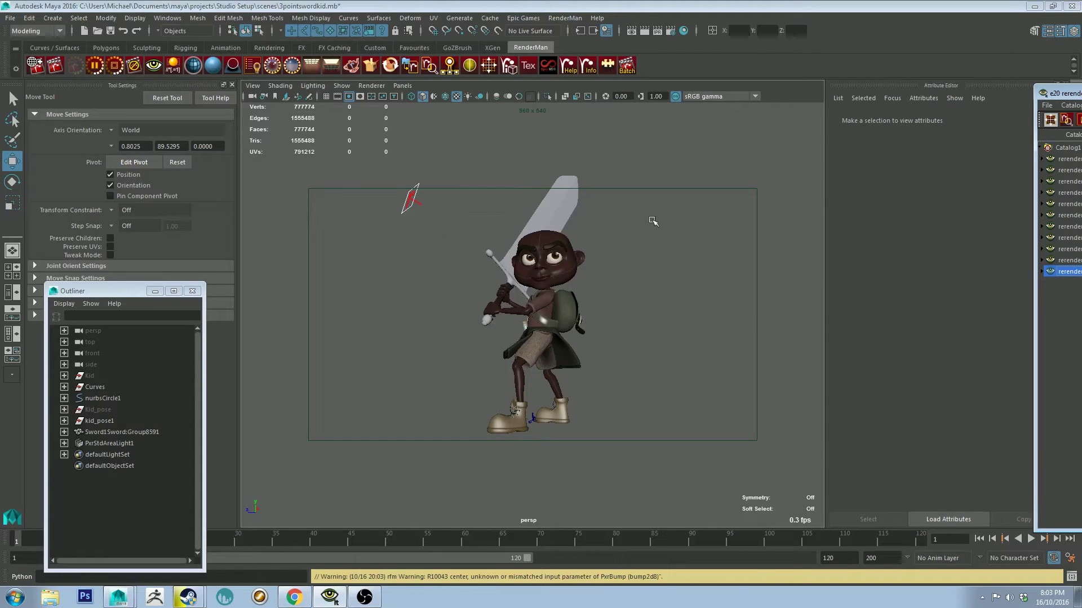
Set PxrStdAreaLight1's Exposure to 6.5 and its Shape to disk.
{"action": "left_click", "coordinate": [411, 199]}
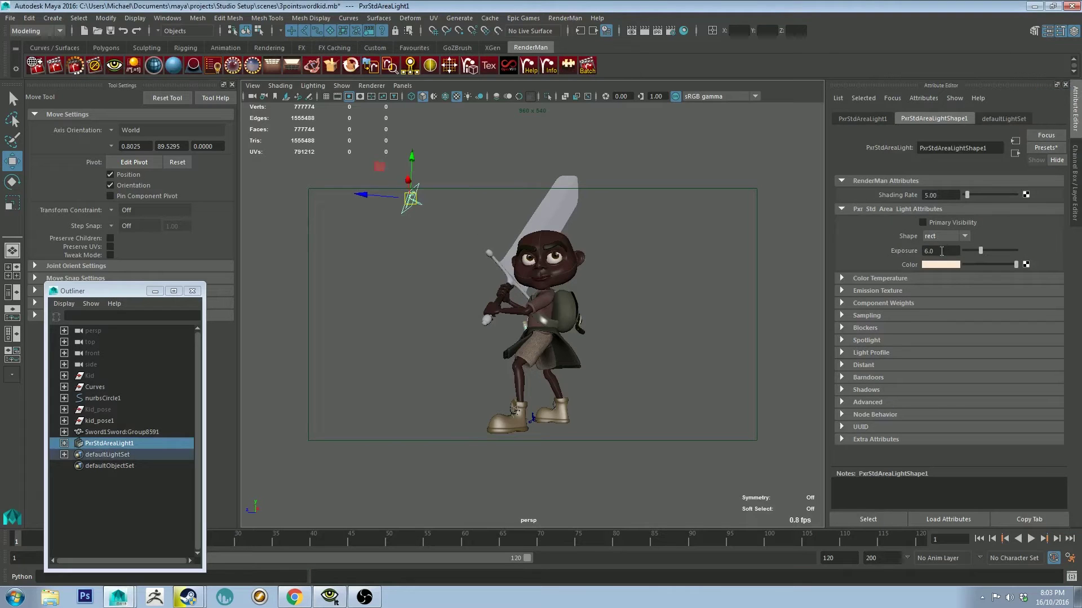
{"action": "type", "text": "5"}
{"action": "key", "text": "BackSpace"}
{"action": "type", "text": "6"}
{"action": "key", "text": "Return"}
{"action": "left_click", "coordinate": [943, 238]}
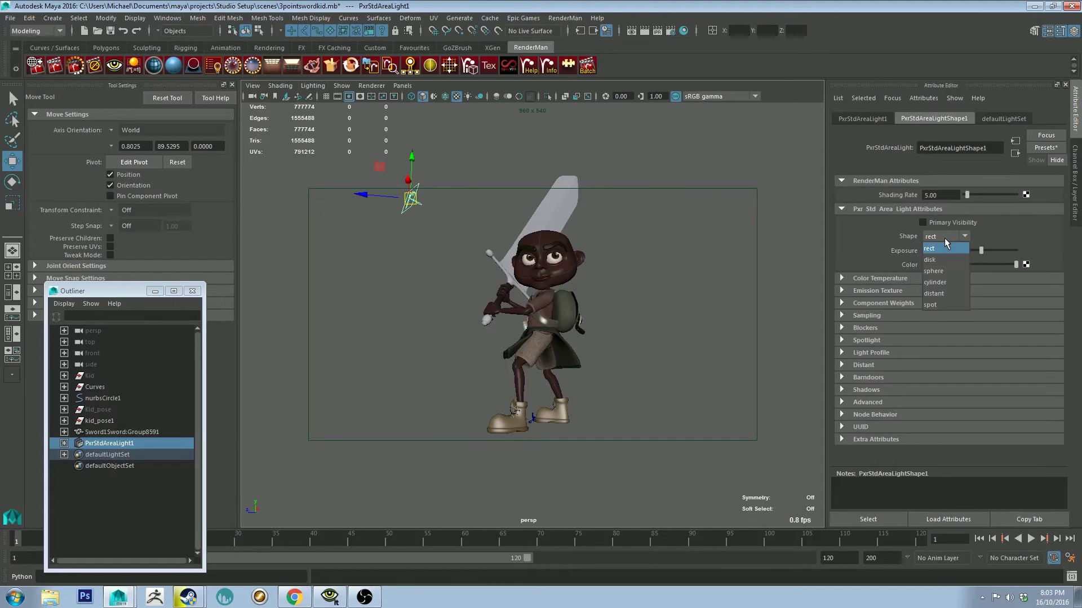
{"action": "left_click", "coordinate": [942, 258]}
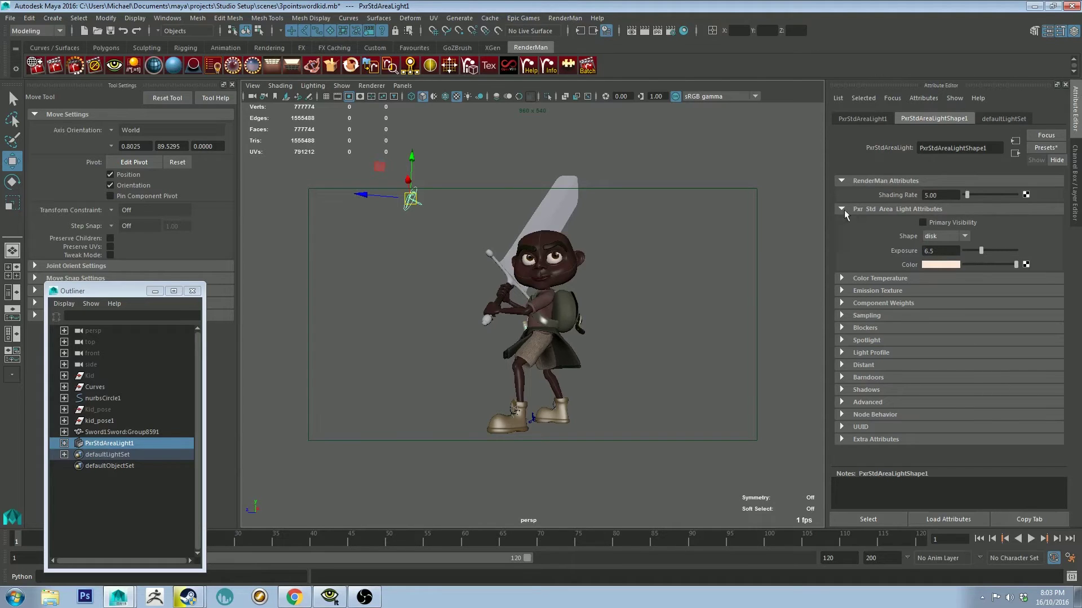
Zoom and pan the render view to inspect the character's face and full body.
{"action": "scroll", "coordinate": [475, 197], "scroll_direction": "up", "scroll_amount": 1}
{"action": "scroll", "coordinate": [479, 187], "scroll_direction": "up", "scroll_amount": 2}
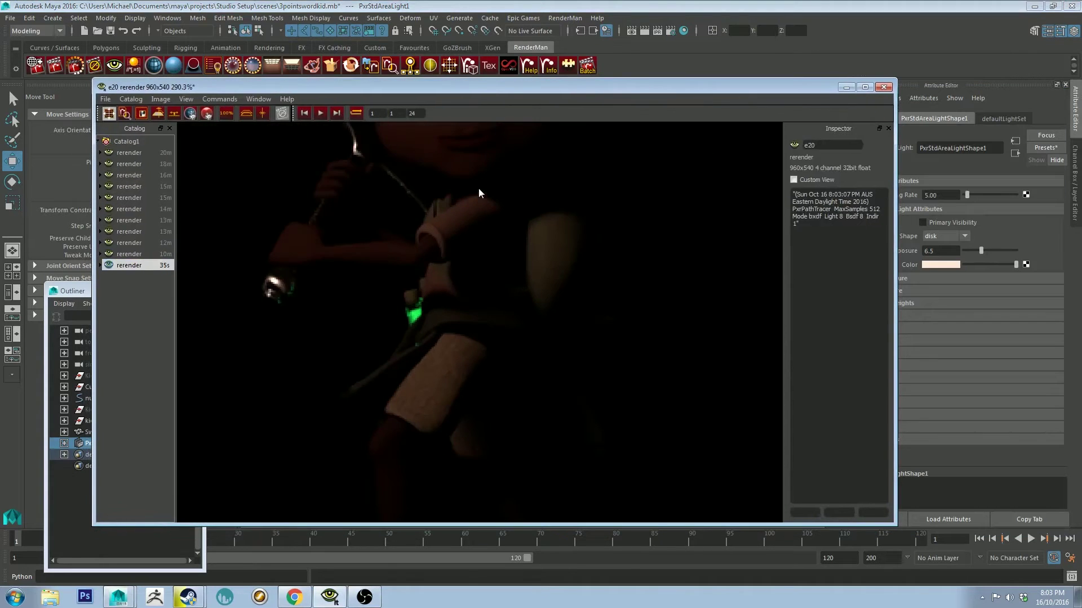
{"action": "scroll", "coordinate": [475, 185], "scroll_direction": "up", "scroll_amount": 1}
{"action": "middle_click_drag", "start_coordinate": [476, 185], "coordinate": [474, 314]}
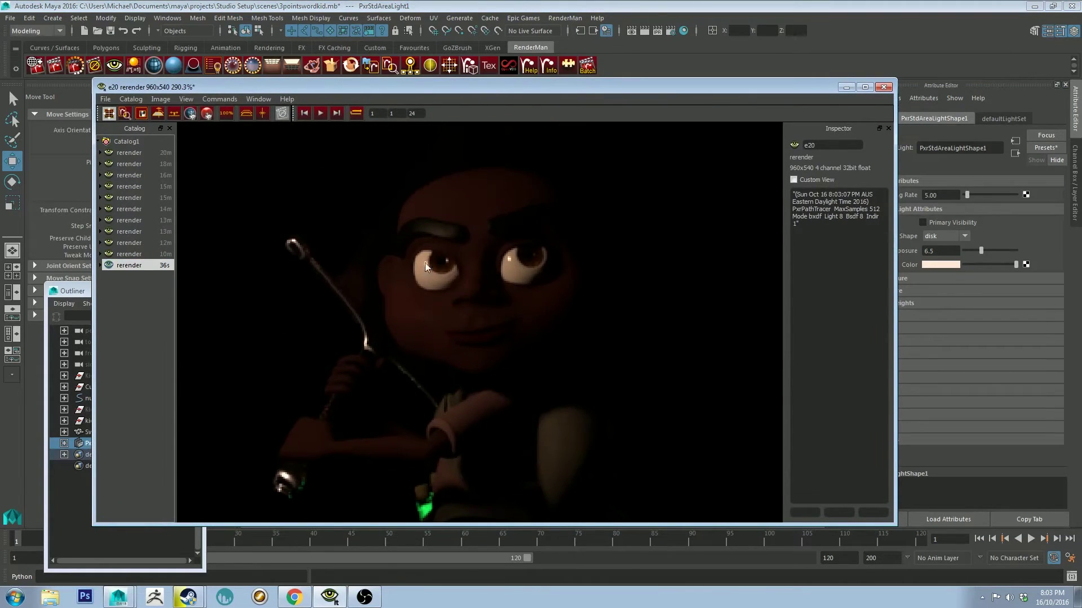
{"action": "scroll", "coordinate": [373, 245], "scroll_direction": "down", "scroll_amount": 2}
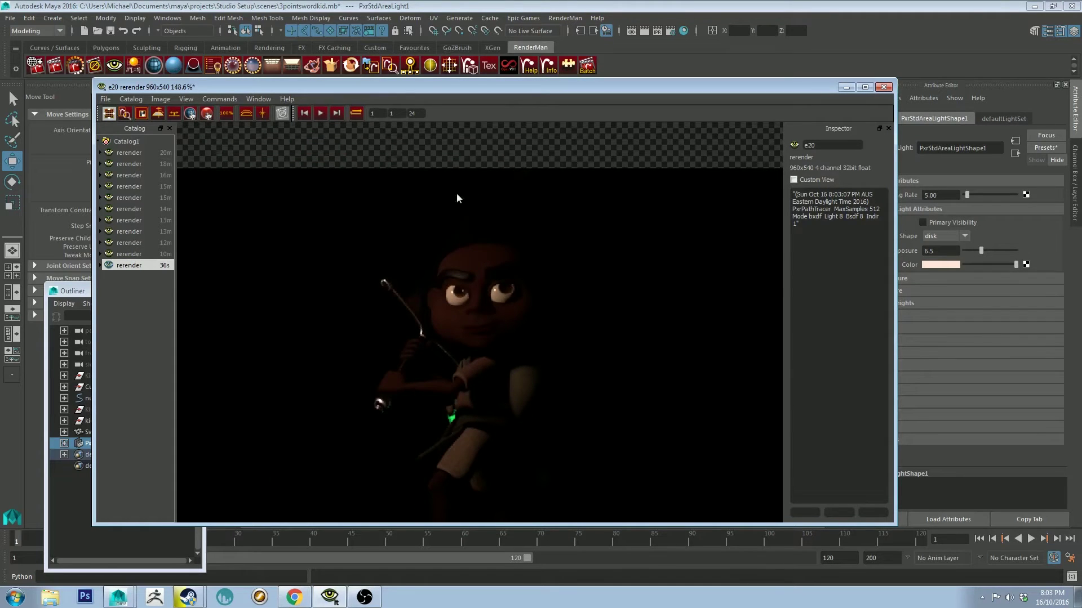
{"action": "scroll", "coordinate": [399, 329], "scroll_direction": "down", "scroll_amount": 2}
{"action": "scroll", "coordinate": [461, 337], "scroll_direction": "up", "scroll_amount": 1}
{"action": "mouse_move", "coordinate": [461, 337]}
{"action": "middle_mouse_down"}
{"action": "mouse_move", "coordinate": [498, 320]}
{"action": "mouse_move", "coordinate": [569, 246]}
{"action": "middle_mouse_up"}
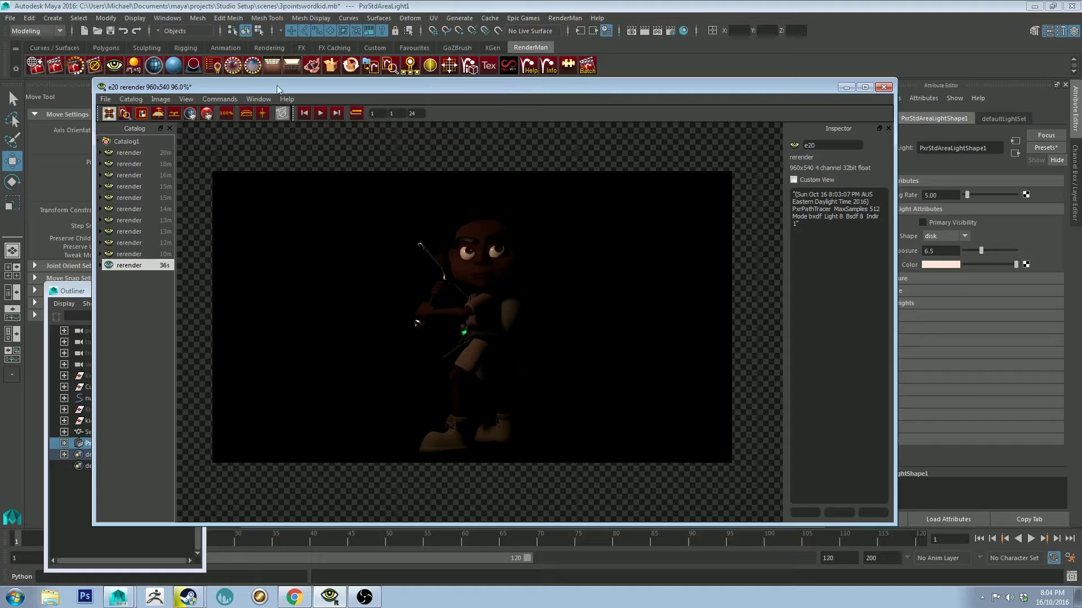
Re-render the character to check the disk light's effect.
{"action": "left_click", "coordinate": [75, 65]}
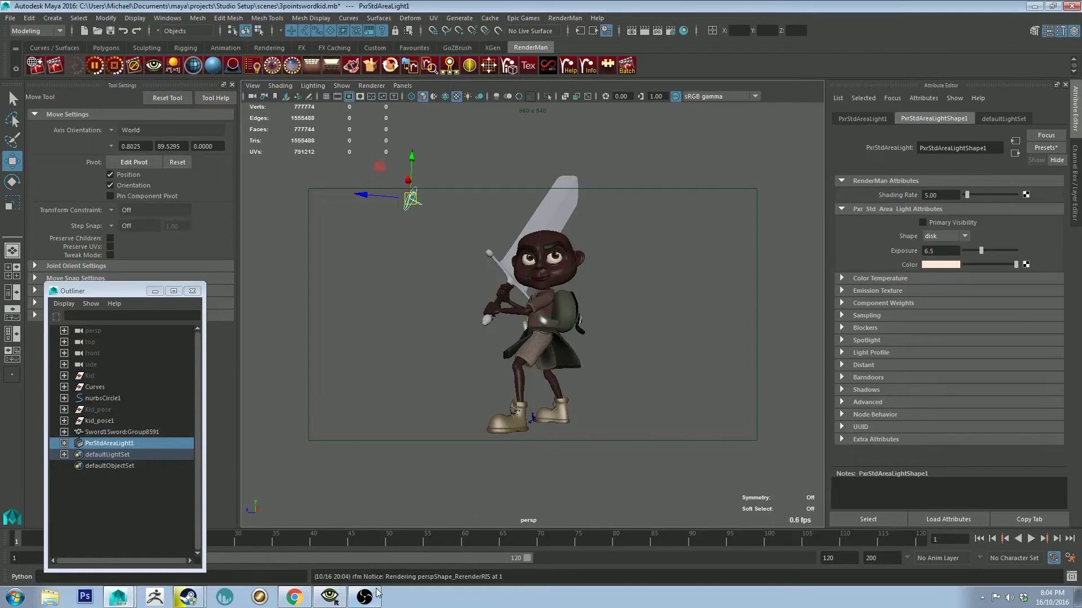
{"action": "left_click", "coordinate": [330, 598]}
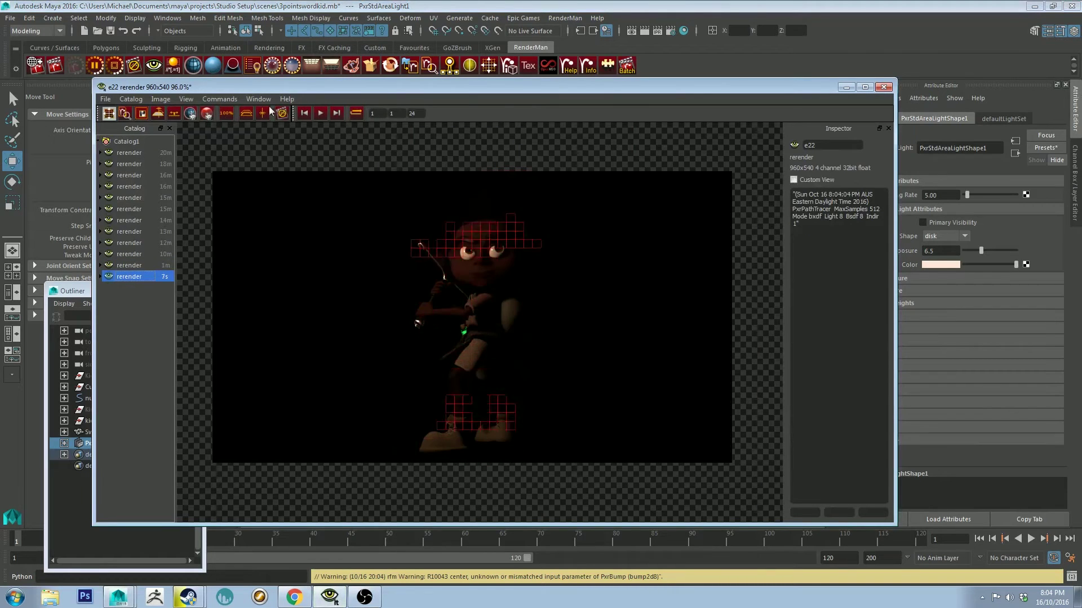
{"action": "left_click", "coordinate": [940, 253]}
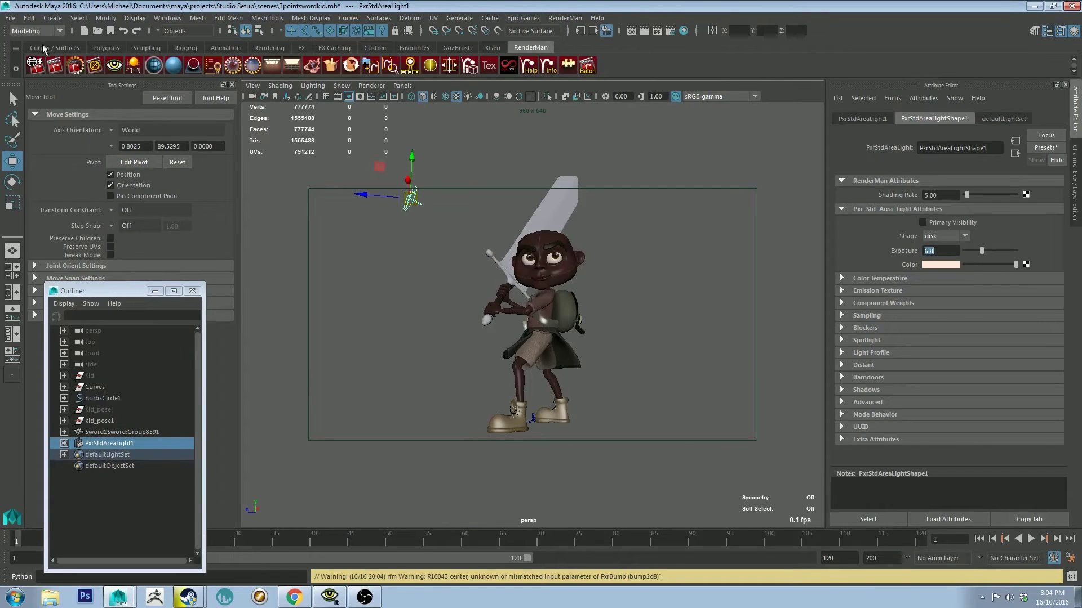
{"action": "left_click", "coordinate": [75, 66]}
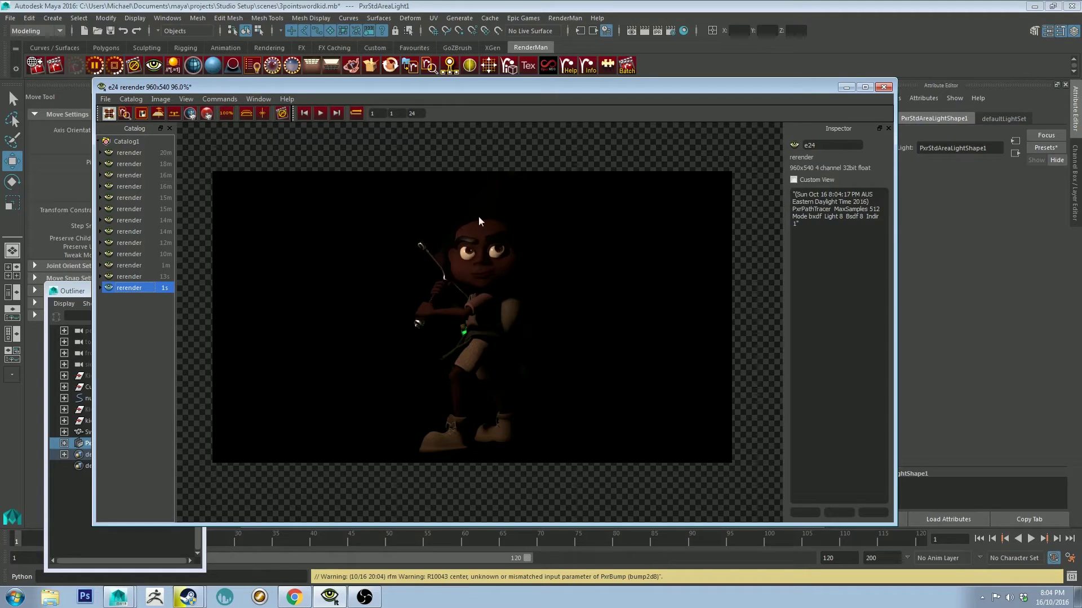
Close the render window and create a second PxrStdAreaLight beside the character.
{"action": "left_click", "coordinate": [846, 88]}
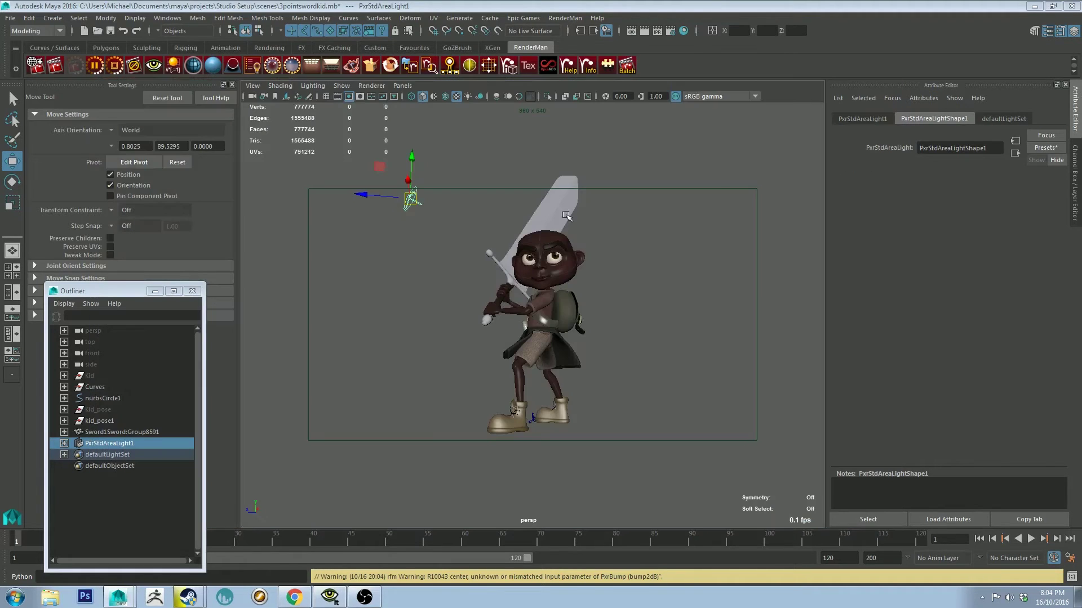
{"action": "left_click", "coordinate": [427, 239]}
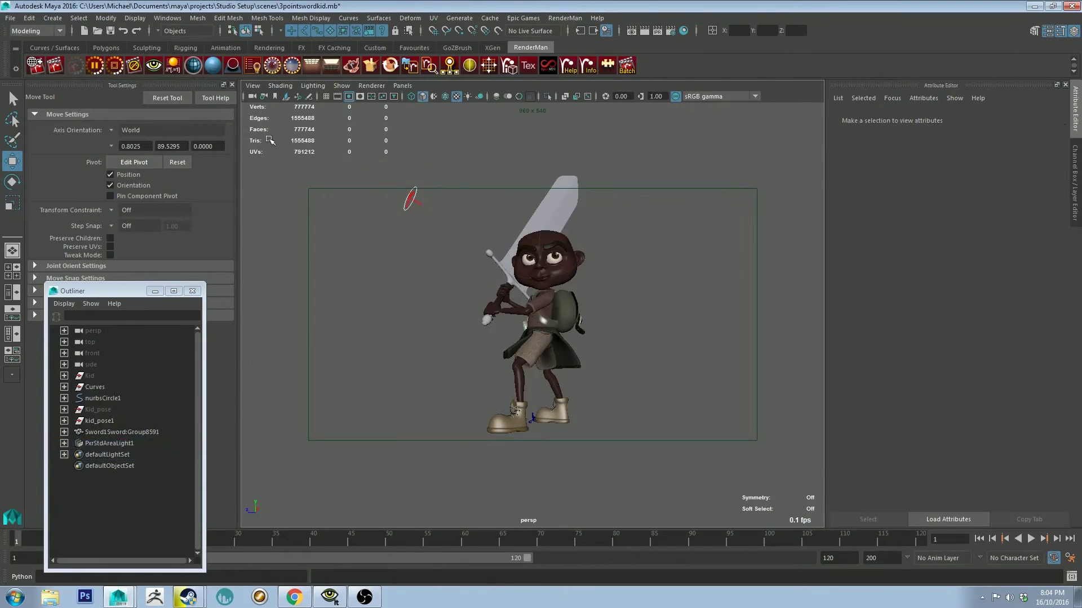
{"action": "left_click", "coordinate": [309, 68]}
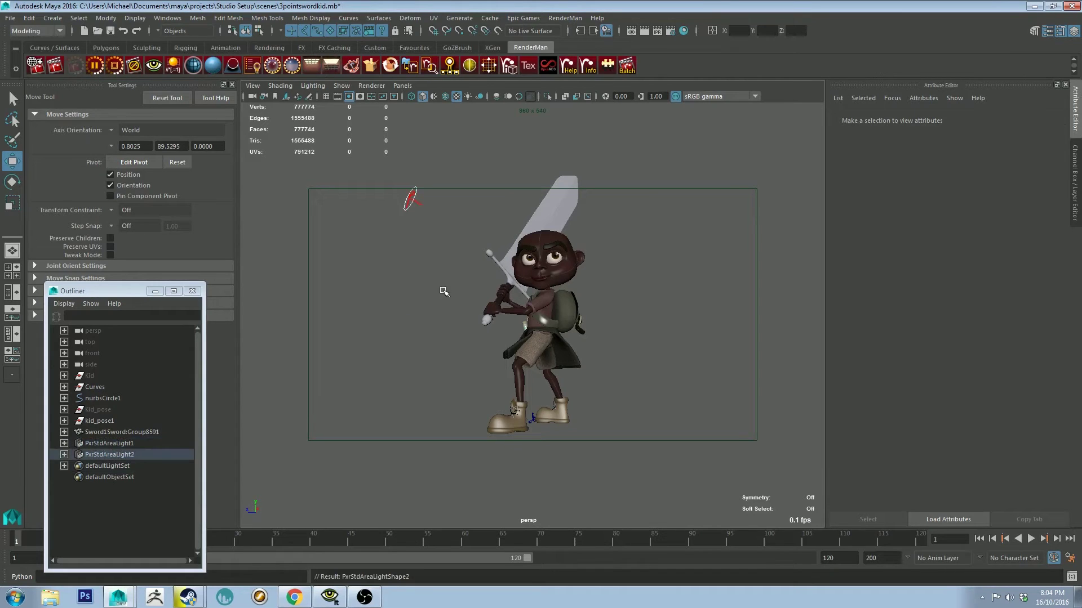
{"action": "mouse_move", "coordinate": [422, 307]}
{"action": "left_mouse_down", "text": "alt"}
{"action": "mouse_move", "coordinate": [425, 287]}
{"action": "mouse_move", "coordinate": [452, 312]}
{"action": "mouse_move", "coordinate": [407, 292]}
{"action": "left_mouse_up", "text": "alt"}
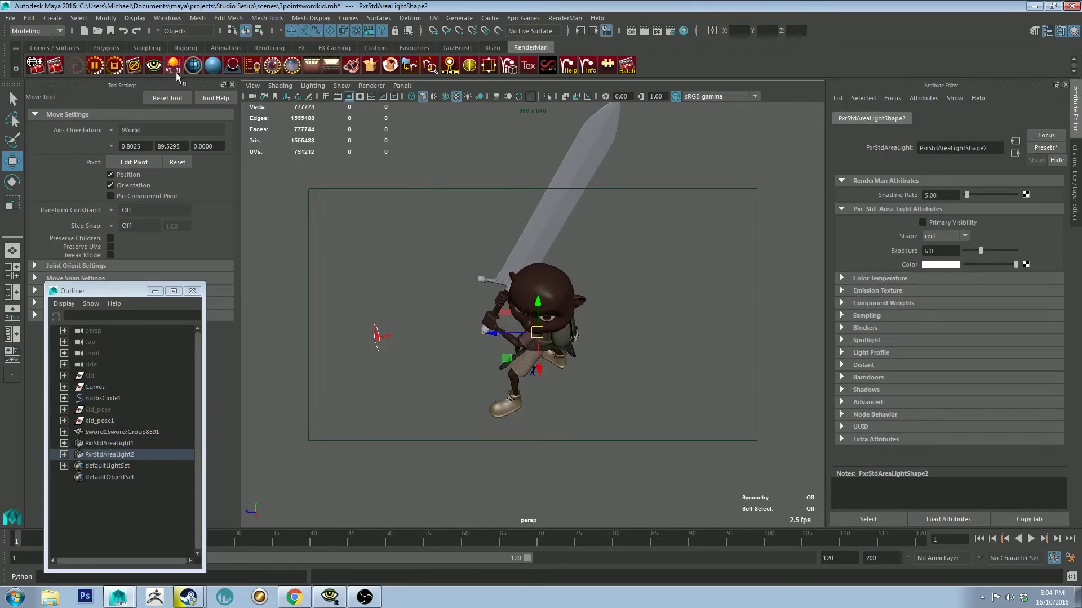
{"action": "mouse_move", "coordinate": [454, 388]}
{"action": "left_mouse_down", "text": "alt"}
{"action": "mouse_move", "coordinate": [473, 333]}
{"action": "mouse_move", "coordinate": [630, 390]}
{"action": "left_mouse_up", "text": "alt"}
{"action": "middle_click_drag", "start_coordinate": [630, 390], "coordinate": [553, 340], "text": "alt"}
Rotate the second area light so it stands upright.
{"action": "key", "text": "e"}
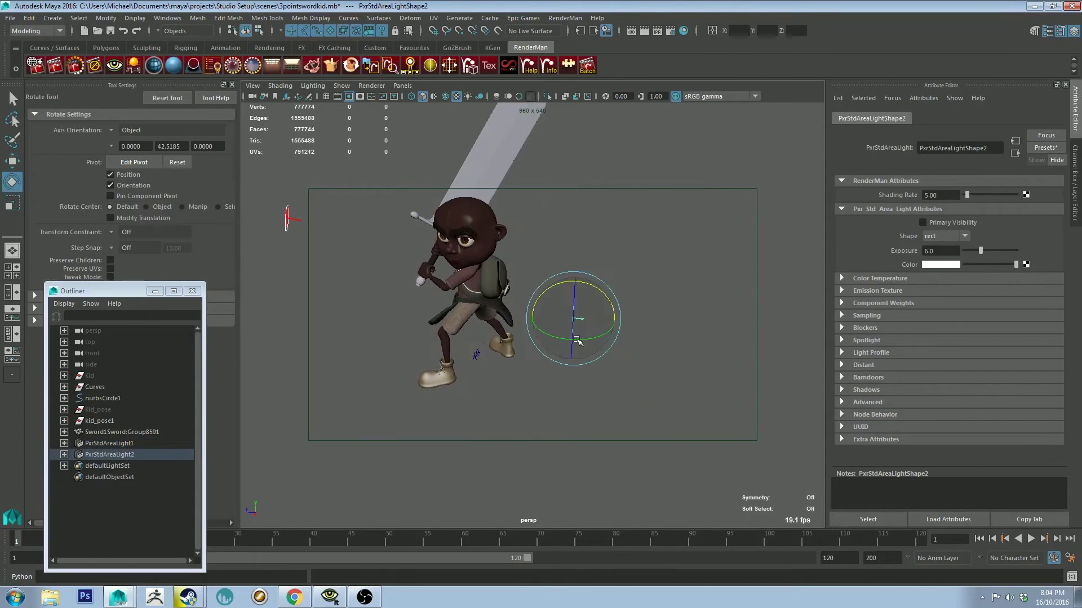
{"action": "left_click_drag", "start_coordinate": [606, 262], "coordinate": [582, 259]}
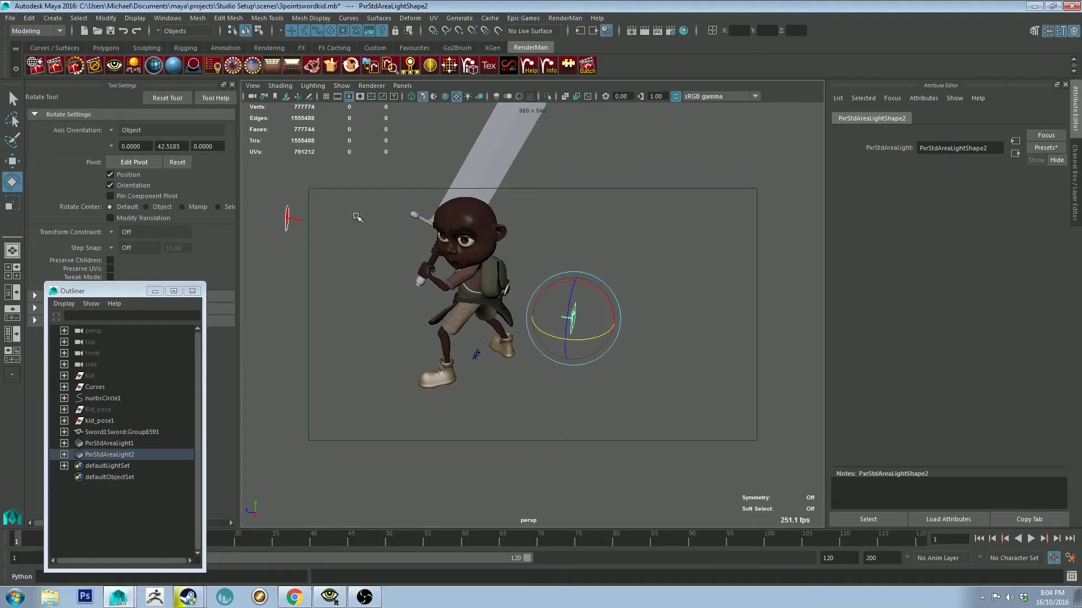
{"action": "mouse_move", "coordinate": [382, 249]}
{"action": "left_mouse_down", "text": "alt"}
{"action": "mouse_move", "coordinate": [429, 241]}
{"action": "mouse_move", "coordinate": [423, 210]}
{"action": "left_mouse_up", "text": "alt"}
{"action": "left_click_drag", "start_coordinate": [449, 271], "coordinate": [487, 259], "text": "alt"}
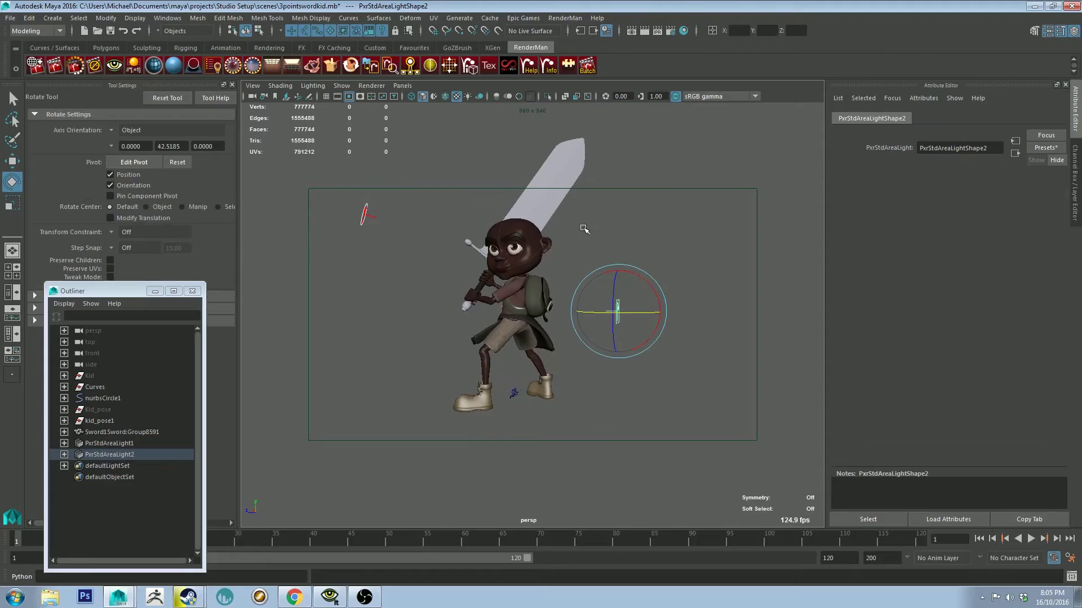
{"action": "mouse_move", "coordinate": [584, 228]}
{"action": "left_mouse_down", "text": "alt"}
{"action": "mouse_move", "coordinate": [525, 229]}
{"action": "mouse_move", "coordinate": [575, 266]}
{"action": "mouse_move", "coordinate": [532, 366]}
{"action": "left_mouse_up", "text": "alt"}
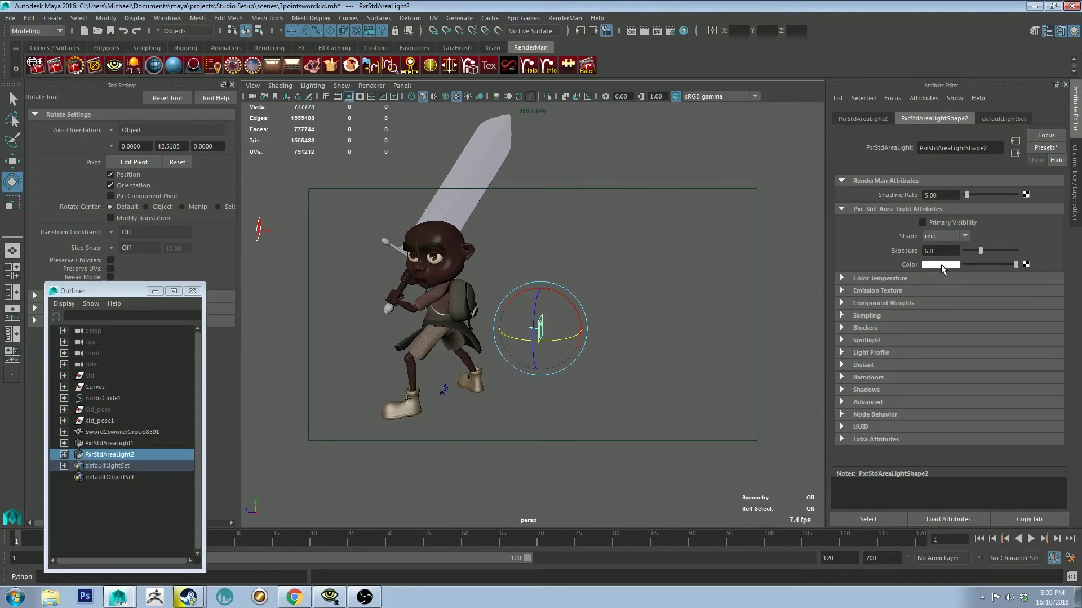
Set the second light's Color to a dark blue.
{"action": "left_click", "coordinate": [947, 265]}
{"action": "left_click", "coordinate": [948, 263]}
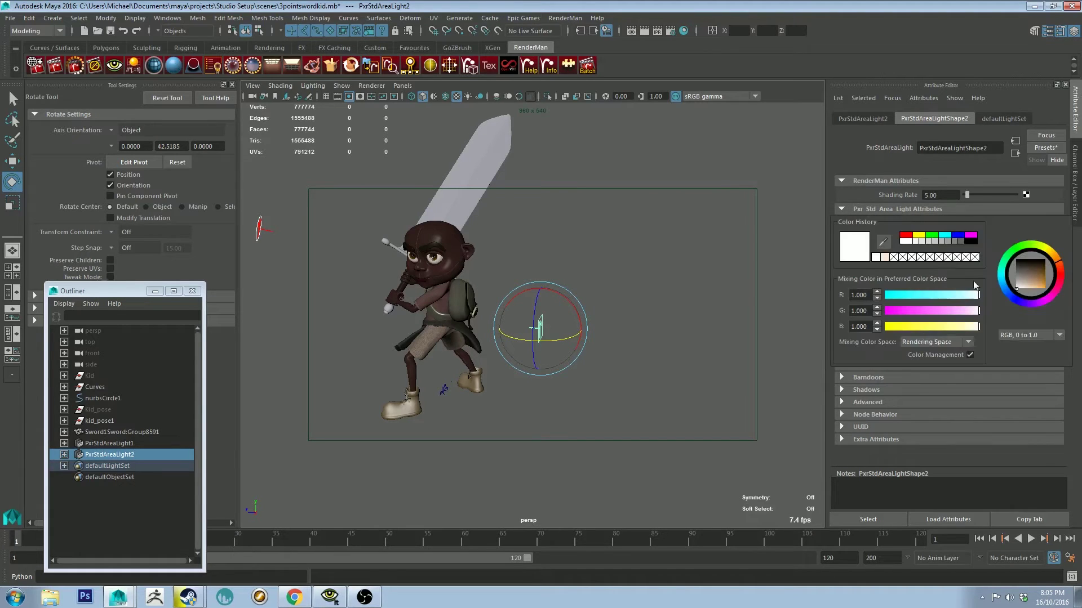
{"action": "left_click", "coordinate": [1004, 290]}
{"action": "left_click_drag", "start_coordinate": [1039, 289], "coordinate": [1037, 279]}
{"action": "left_click", "coordinate": [606, 265]}
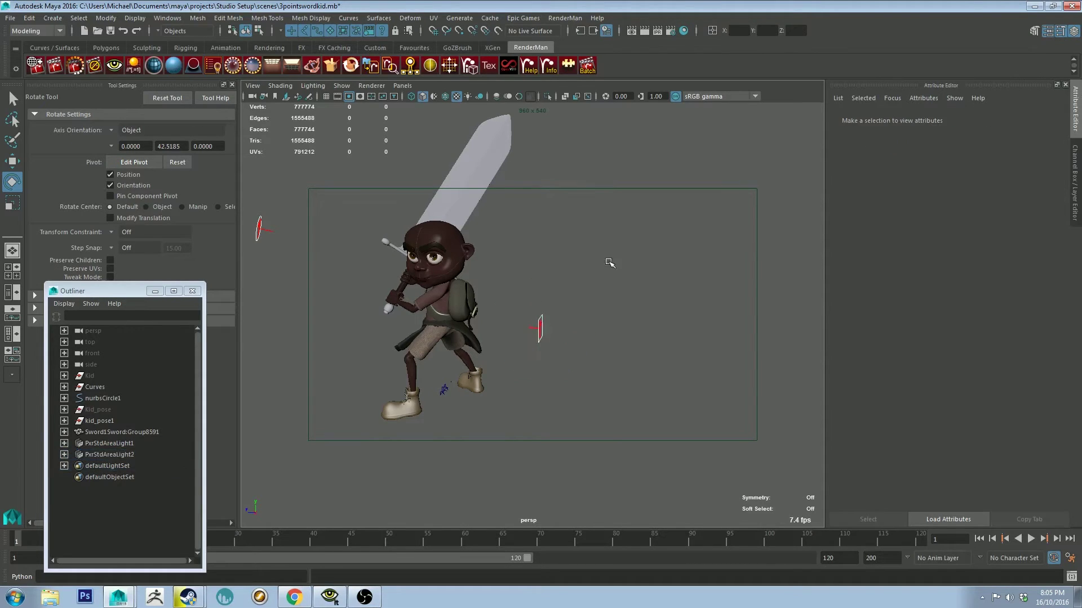
Slide the second light along X to the character's side.
{"action": "mouse_move", "coordinate": [606, 265]}
{"action": "left_mouse_down", "text": "alt"}
{"action": "mouse_move", "coordinate": [528, 250]}
{"action": "mouse_move", "coordinate": [514, 311]}
{"action": "left_mouse_up", "text": "alt"}
{"action": "key", "text": "w"}
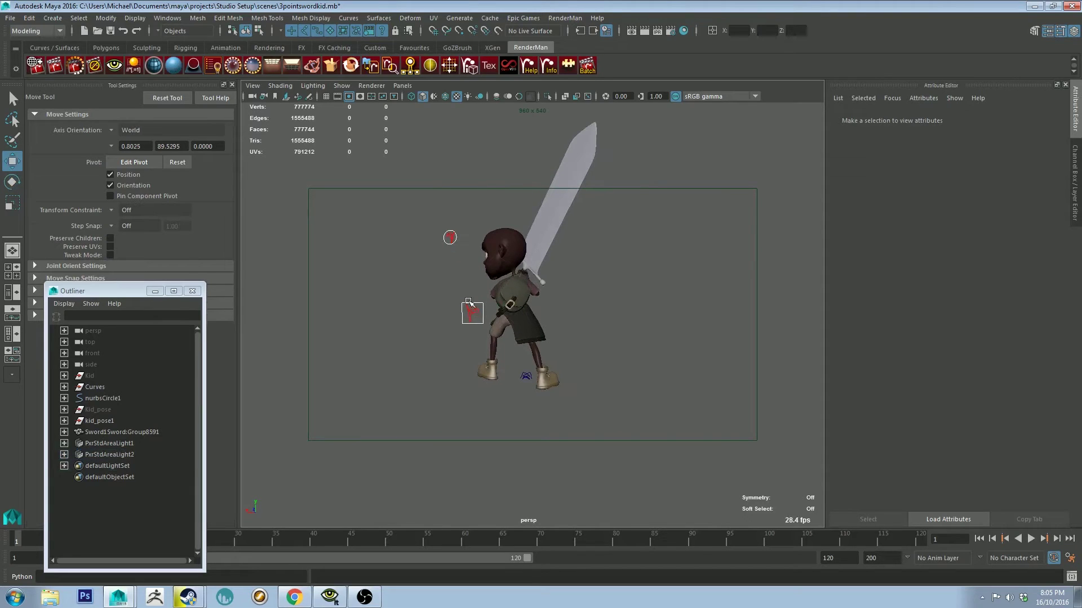
{"action": "left_click", "coordinate": [468, 304]}
{"action": "mouse_move", "coordinate": [431, 315]}
{"action": "left_mouse_down"}
{"action": "mouse_move", "coordinate": [478, 327]}
{"action": "mouse_move", "coordinate": [534, 363]}
{"action": "mouse_move", "coordinate": [554, 356]}
{"action": "left_mouse_up"}
{"action": "key", "text": "e"}
{"action": "key", "text": "w"}
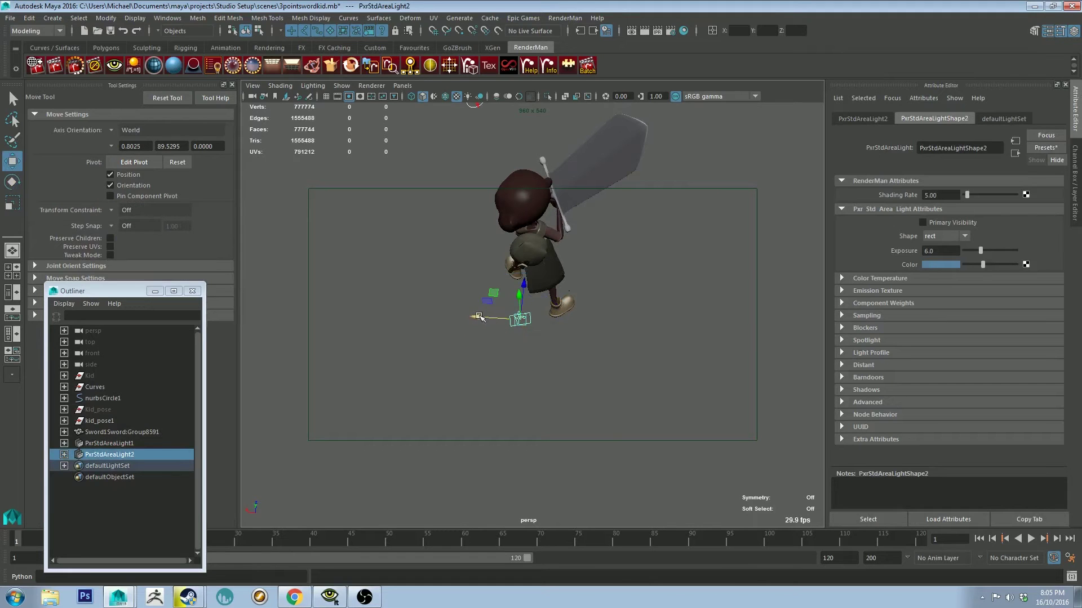
{"action": "mouse_move", "coordinate": [478, 316]}
{"action": "left_mouse_down"}
{"action": "mouse_move", "coordinate": [490, 309]}
{"action": "mouse_move", "coordinate": [461, 311]}
{"action": "mouse_move", "coordinate": [502, 266]}
{"action": "left_mouse_up"}
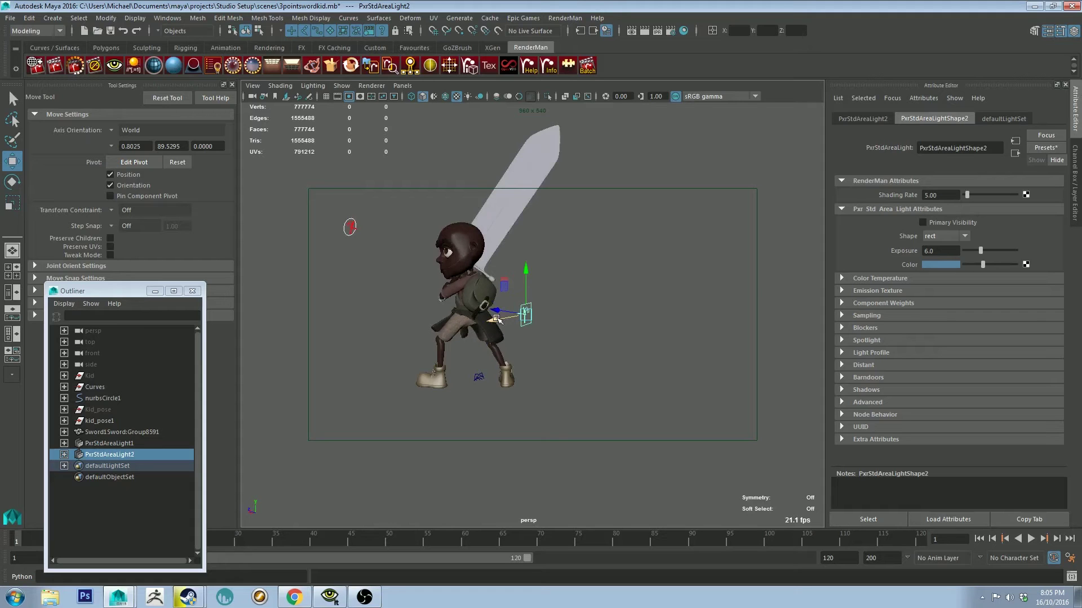
Rotate and nudge the blue light so it faces the character from the side.
{"action": "mouse_move", "coordinate": [500, 317]}
{"action": "left_mouse_down", "text": "alt"}
{"action": "mouse_move", "coordinate": [529, 309]}
{"action": "mouse_move", "coordinate": [501, 348]}
{"action": "mouse_move", "coordinate": [429, 300]}
{"action": "left_mouse_up", "text": "alt"}
{"action": "key", "text": "e"}
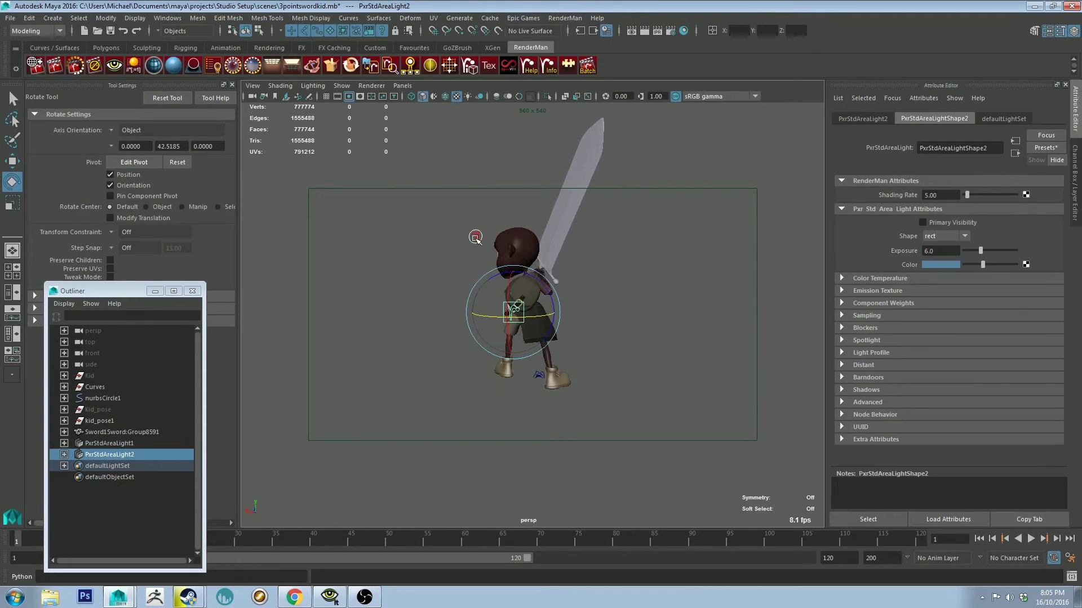
{"action": "mouse_move", "coordinate": [461, 262]}
{"action": "left_mouse_down", "text": "alt"}
{"action": "mouse_move", "coordinate": [472, 285]}
{"action": "mouse_move", "coordinate": [496, 287]}
{"action": "mouse_move", "coordinate": [569, 338]}
{"action": "left_mouse_up", "text": "alt"}
{"action": "key", "text": "w"}
{"action": "key", "text": "e"}
{"action": "key", "text": "w"}
{"action": "left_click_drag", "start_coordinate": [495, 339], "coordinate": [500, 339]}
Set move Axis Orientation to Object and change the second light's Shape to disk.
{"action": "left_click", "coordinate": [141, 130]}
{"action": "left_click", "coordinate": [138, 136]}
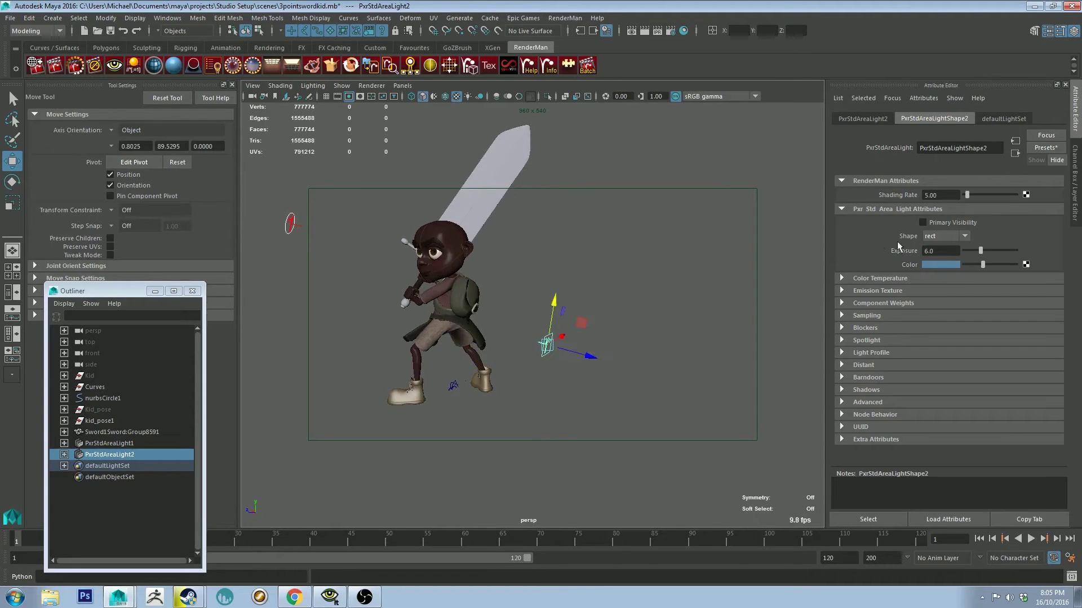
{"action": "left_click", "coordinate": [964, 240]}
{"action": "left_click", "coordinate": [933, 266]}
Run a test render, pan it to frame the boy's head, then cancel it.
{"action": "left_click", "coordinate": [541, 276]}
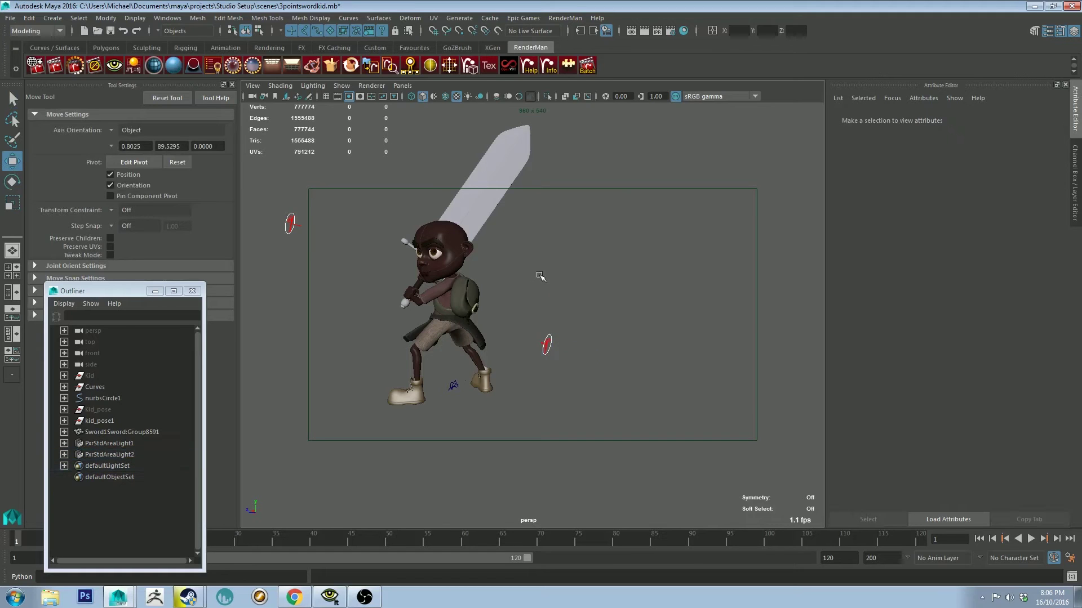
{"action": "left_click", "coordinate": [75, 65]}
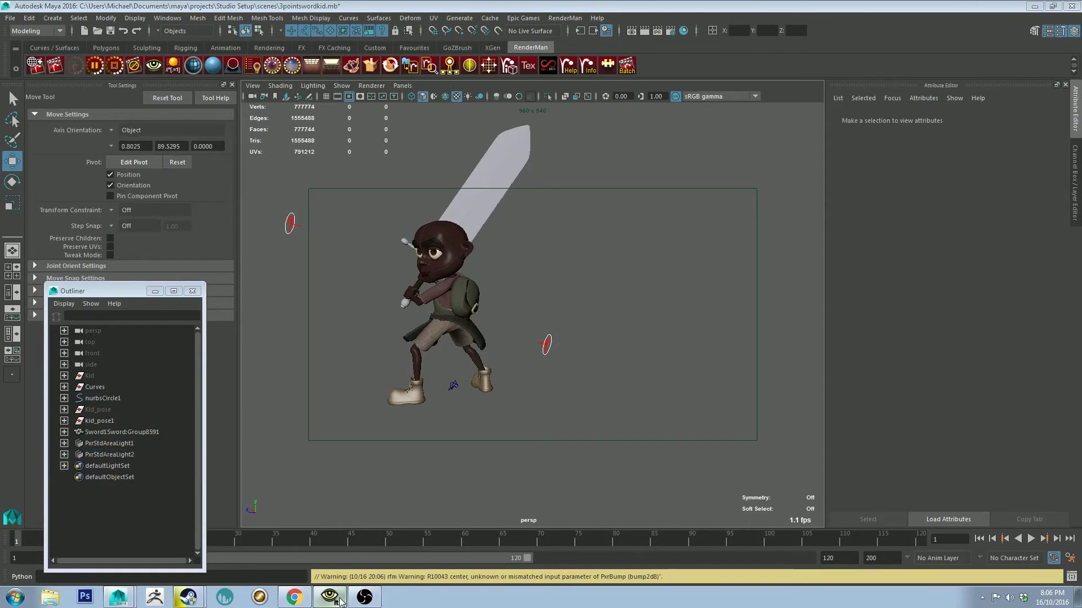
{"action": "scroll", "coordinate": [379, 252], "scroll_direction": "up", "scroll_amount": 2}
{"action": "scroll", "coordinate": [378, 256], "scroll_direction": "up", "scroll_amount": 1}
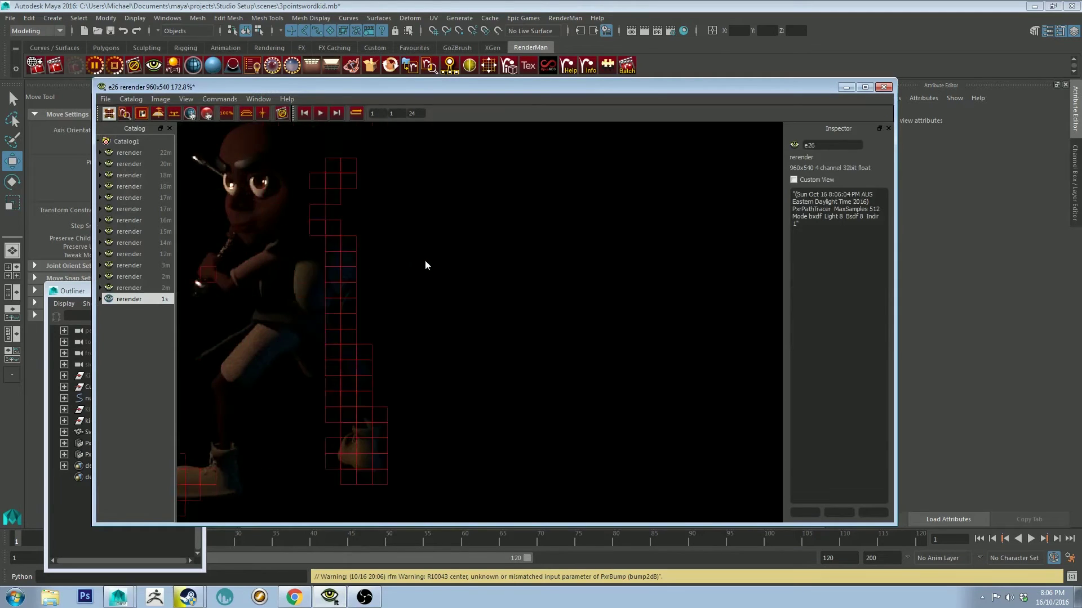
{"action": "middle_click_drag", "start_coordinate": [410, 276], "coordinate": [508, 270]}
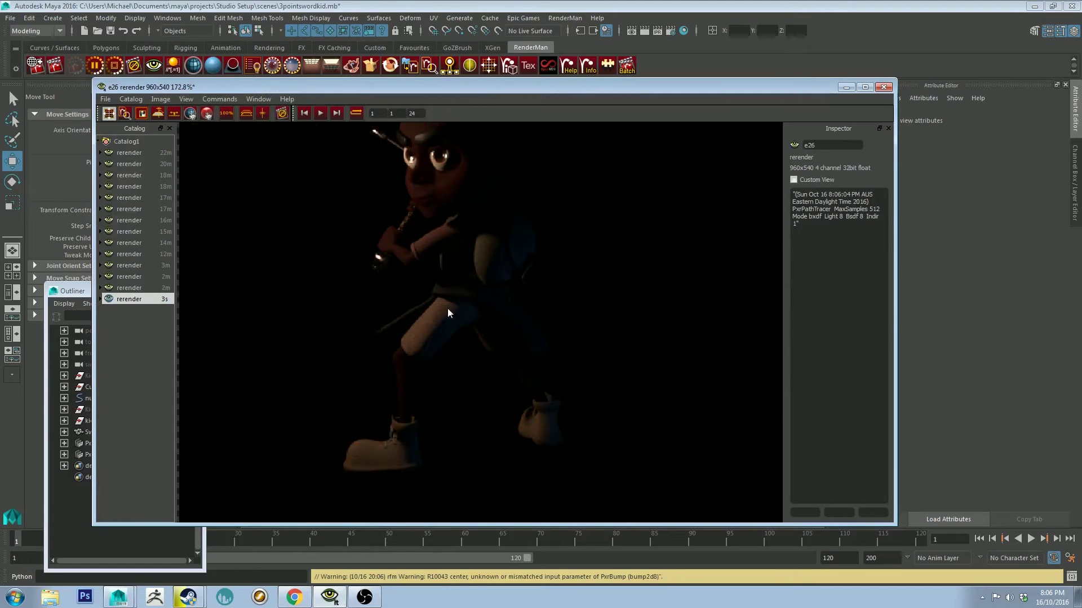
{"action": "middle_click_drag", "start_coordinate": [450, 296], "coordinate": [456, 307]}
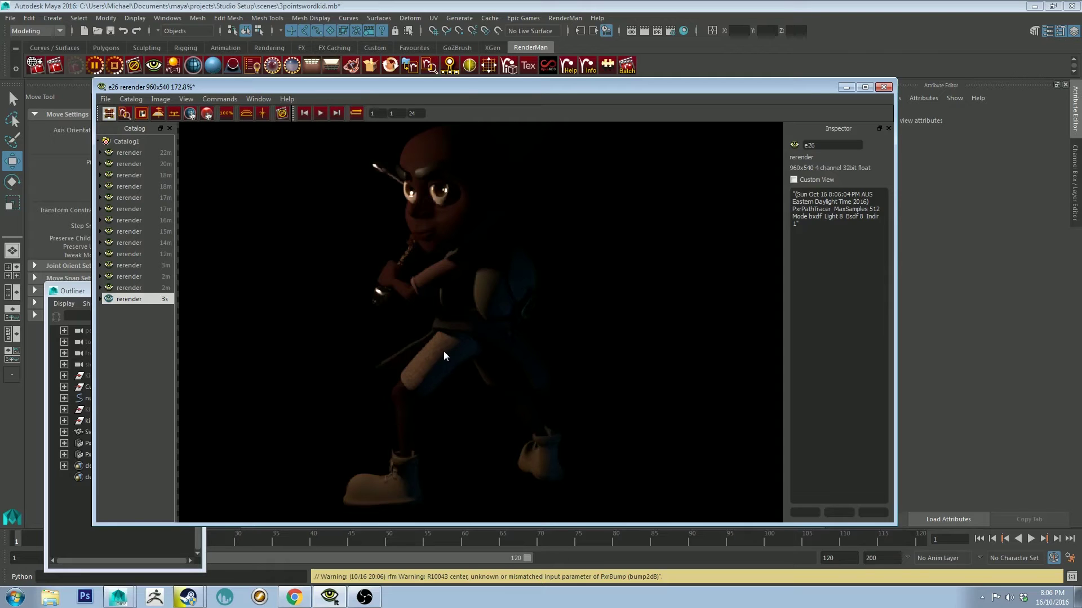
{"action": "left_click", "coordinate": [284, 112]}
Put the render away and re-aim PxrStdAreaLight2 by pulling its aim point up.
{"action": "left_click", "coordinate": [846, 87]}
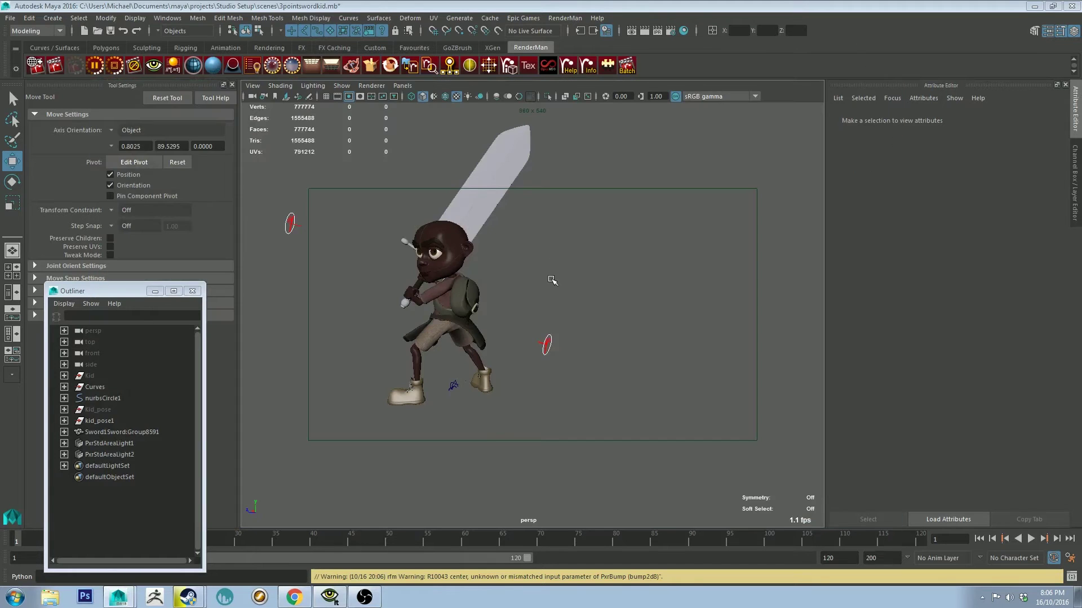
{"action": "left_click_drag", "start_coordinate": [552, 280], "coordinate": [241, 120], "text": "alt"}
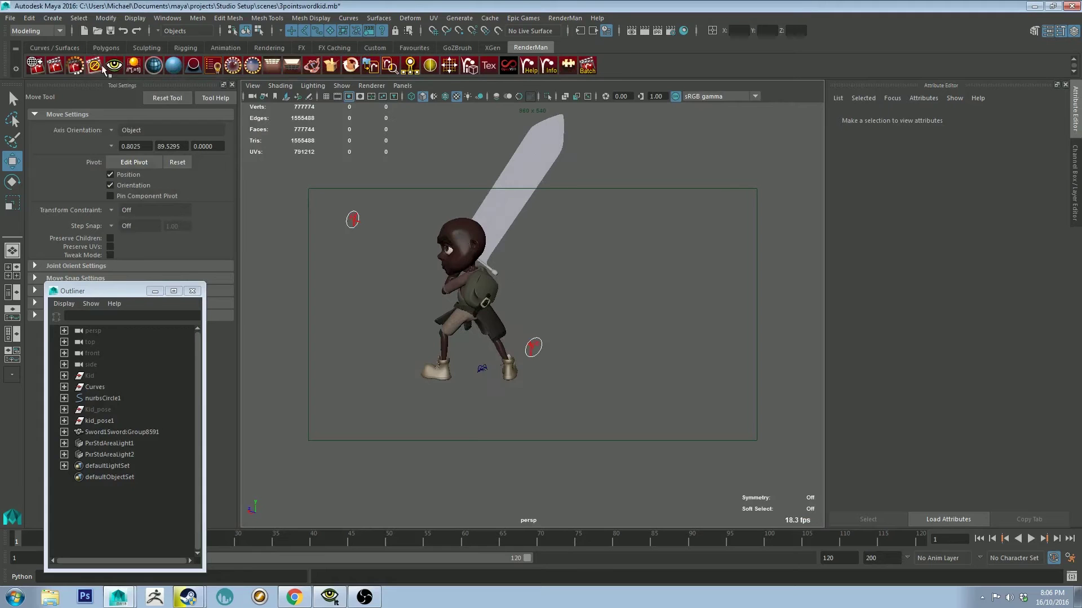
{"action": "left_click", "coordinate": [534, 348]}
{"action": "mouse_move", "coordinate": [535, 346]}
{"action": "left_mouse_down", "text": "alt"}
{"action": "mouse_move", "coordinate": [569, 299]}
{"action": "mouse_move", "coordinate": [607, 361]}
{"action": "left_mouse_up", "text": "alt"}
{"action": "key", "text": "t"}
{"action": "left_click_drag", "start_coordinate": [550, 324], "coordinate": [551, 257]}
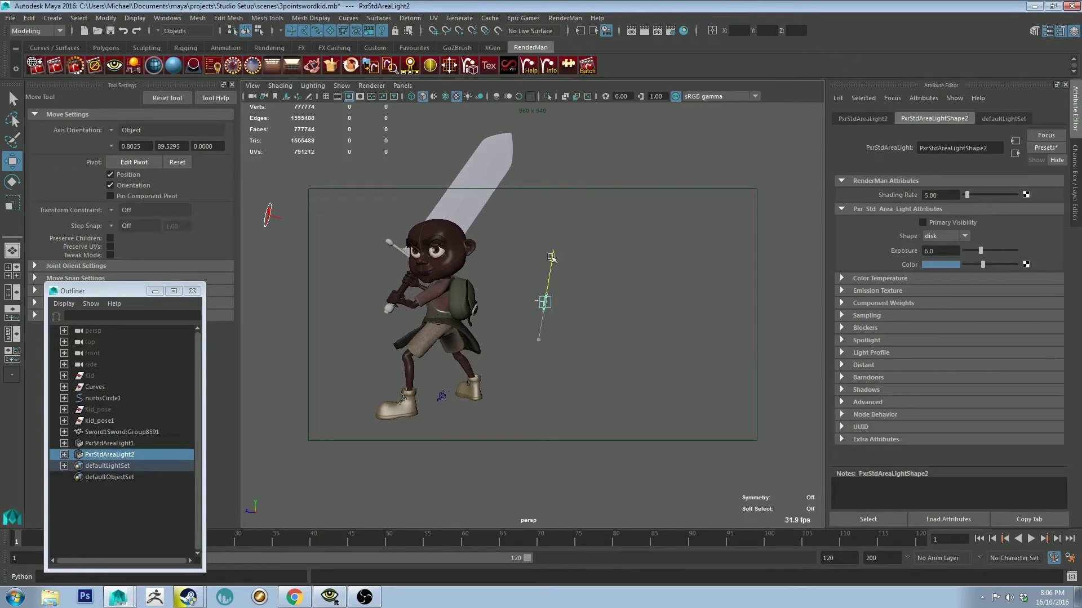
Nudge PxrStdAreaLight2 slightly sideways, then deselect it and orbit around the boy.
{"action": "key", "text": "w"}
{"action": "left_click", "coordinate": [586, 304]}
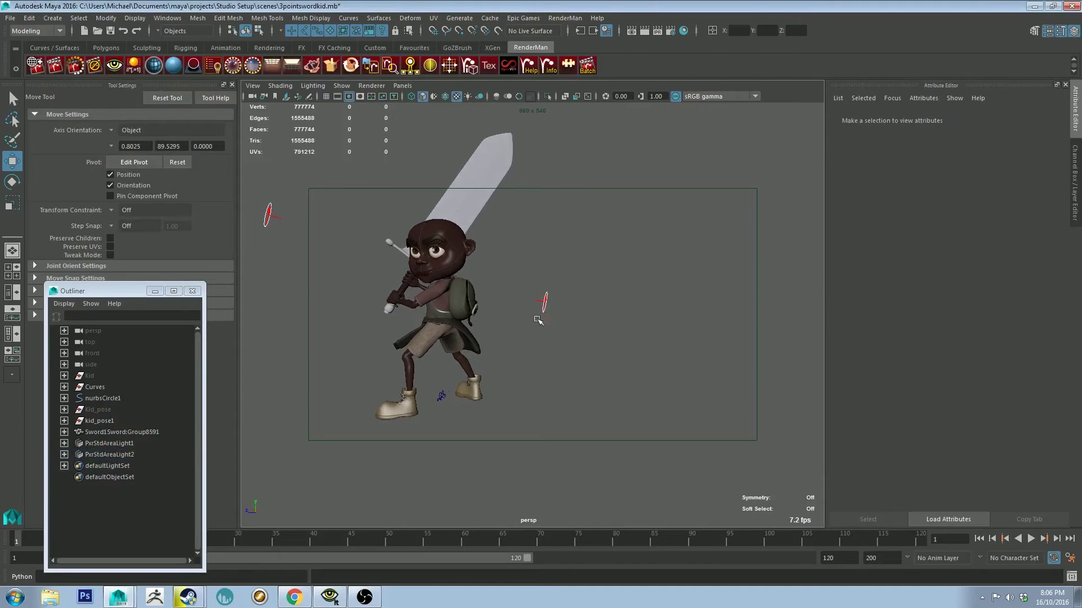
{"action": "left_click", "coordinate": [549, 303]}
{"action": "left_click_drag", "start_coordinate": [589, 310], "coordinate": [595, 313]}
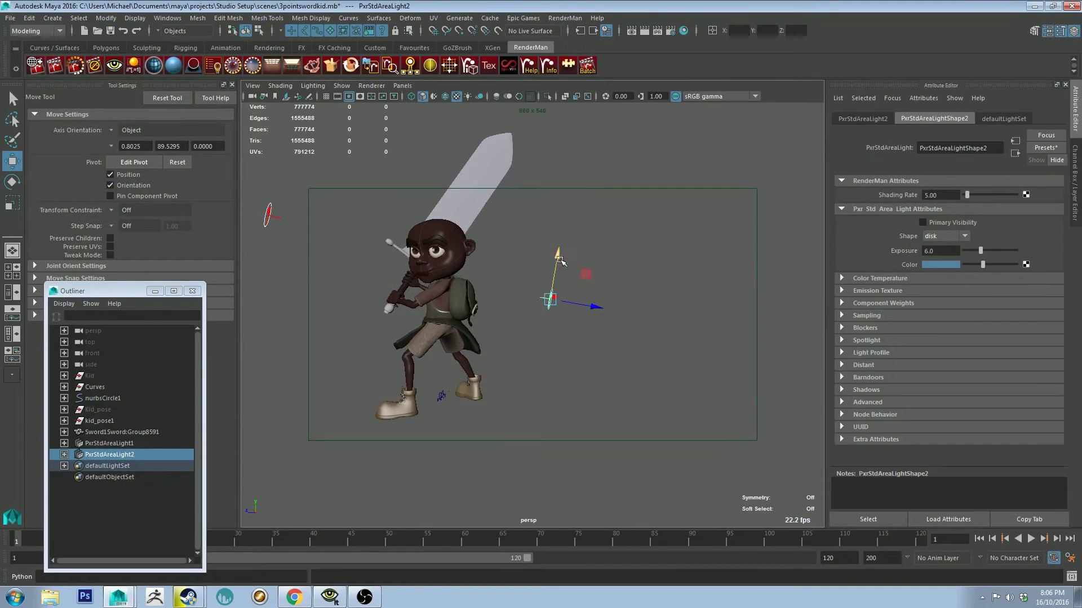
{"action": "left_click", "coordinate": [589, 250]}
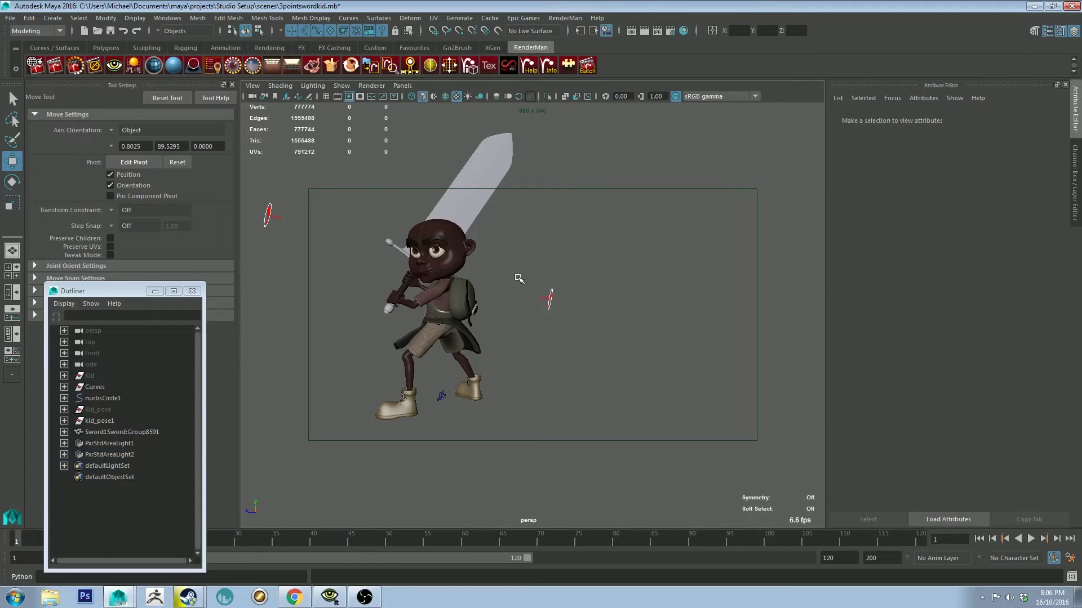
{"action": "left_click_drag", "start_coordinate": [515, 277], "coordinate": [611, 277], "text": "alt"}
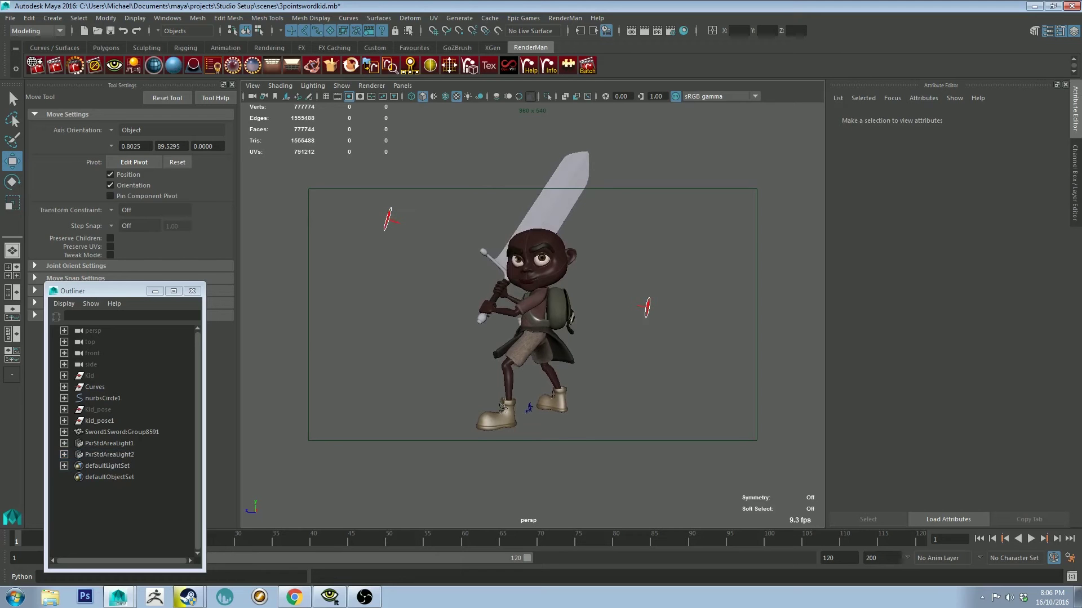
Run a new test render and zoom in on the result.
{"action": "left_click", "coordinate": [75, 65]}
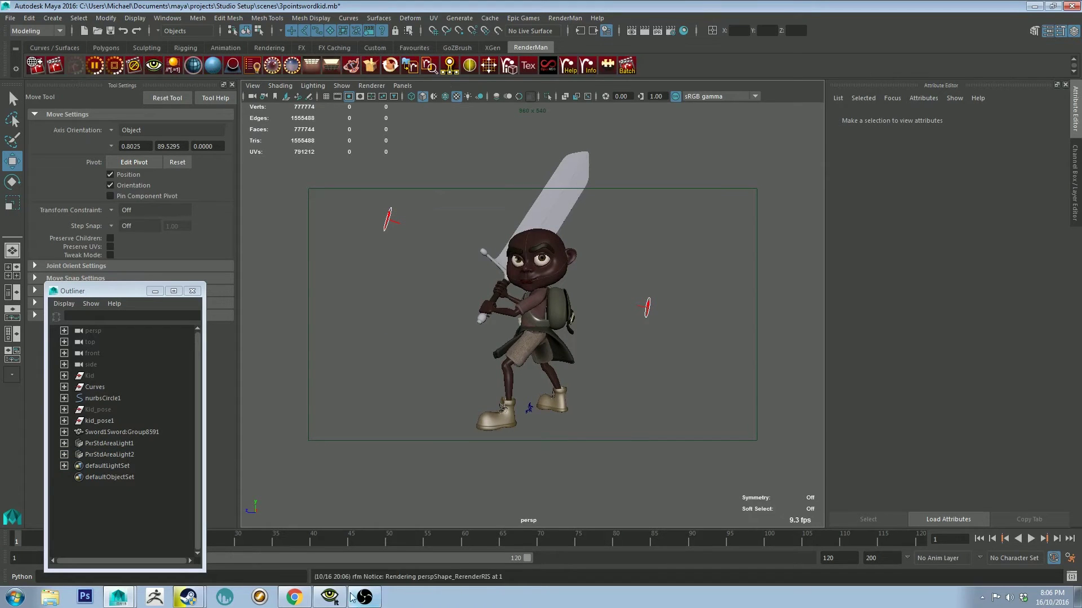
{"action": "scroll", "coordinate": [506, 254], "scroll_direction": "down", "scroll_amount": 2}
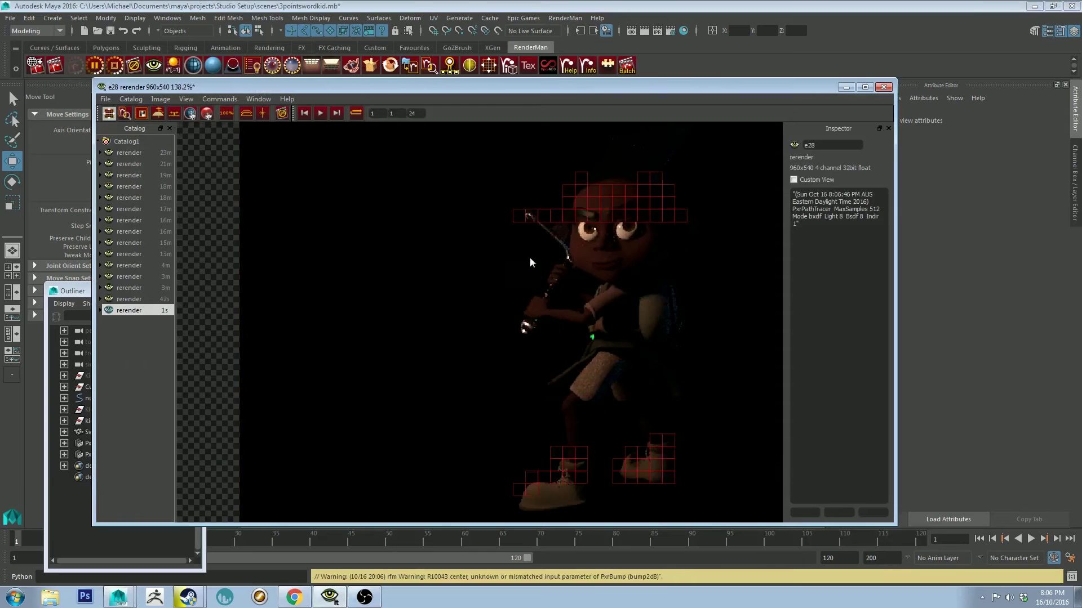
{"action": "scroll", "coordinate": [541, 258], "scroll_direction": "down", "scroll_amount": 2}
{"action": "scroll", "coordinate": [589, 256], "scroll_direction": "up", "scroll_amount": 2}
{"action": "scroll", "coordinate": [518, 252], "scroll_direction": "up", "scroll_amount": 2}
{"action": "scroll", "coordinate": [518, 252], "scroll_direction": "up", "scroll_amount": 1}
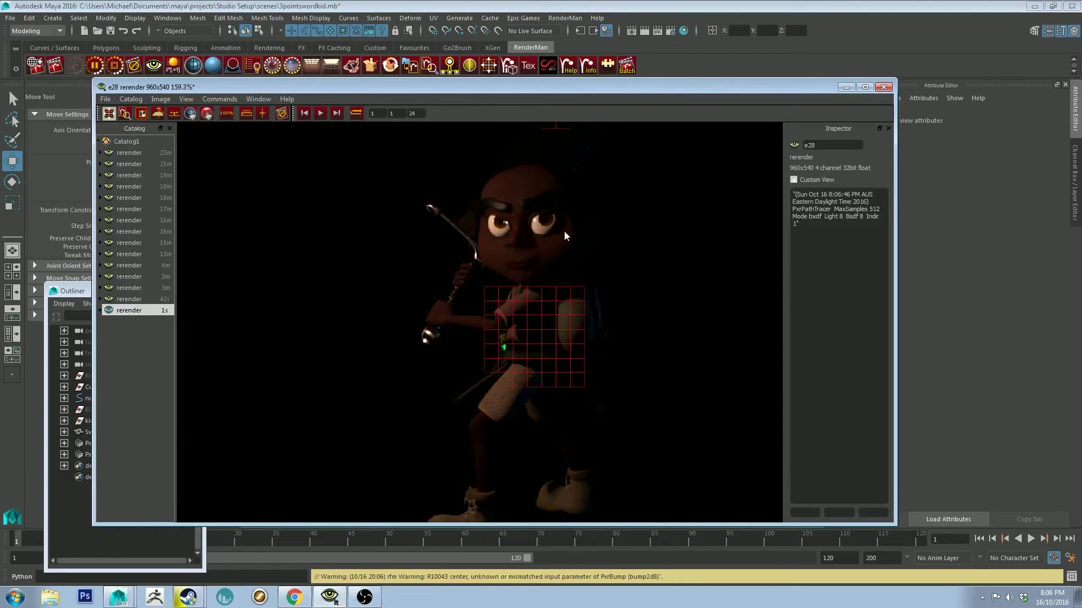
{"action": "scroll", "coordinate": [566, 229], "scroll_direction": "up", "scroll_amount": 2}
Pan the render to inspect the boy's face and body, adjusting the zoom.
{"action": "middle_click_drag", "start_coordinate": [576, 214], "coordinate": [347, 360]}
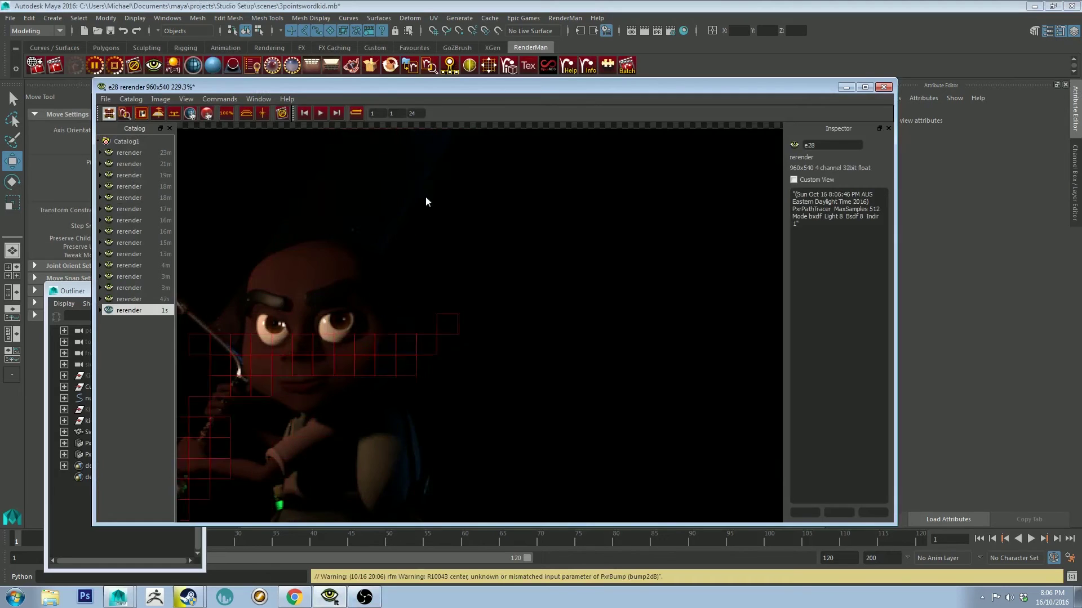
{"action": "middle_click_drag", "start_coordinate": [486, 375], "coordinate": [516, 303]}
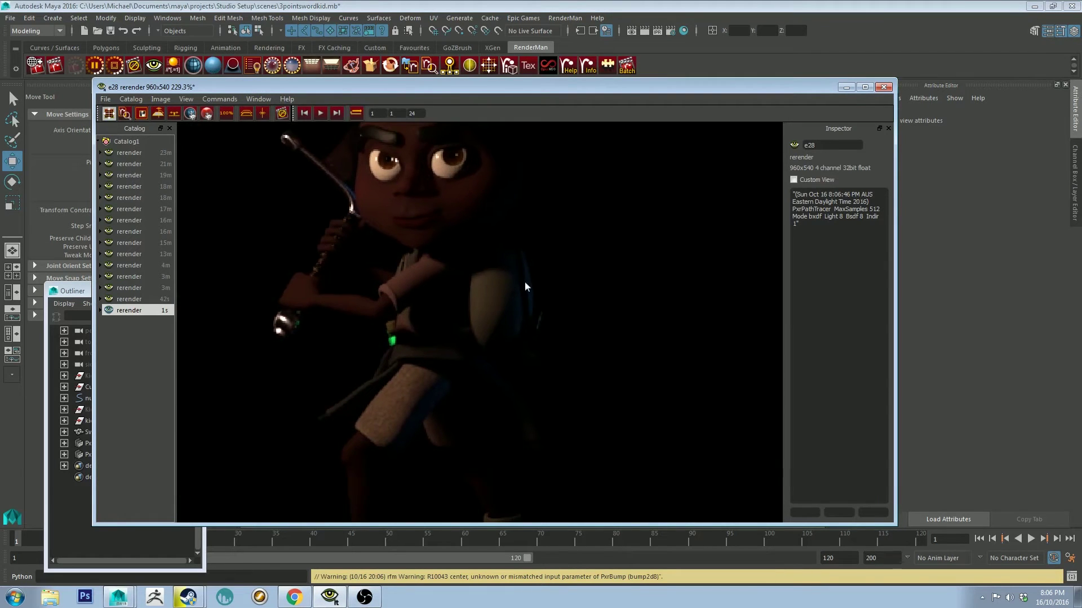
{"action": "middle_click_drag", "start_coordinate": [491, 444], "coordinate": [480, 360]}
{"action": "scroll", "coordinate": [480, 360], "scroll_direction": "down", "scroll_amount": 1}
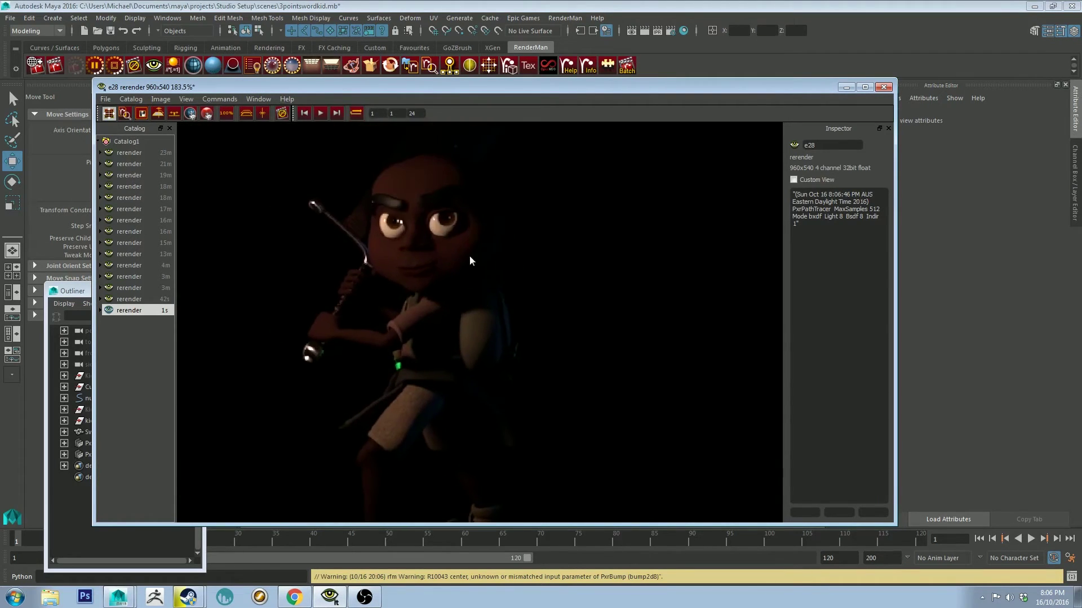
{"action": "scroll", "coordinate": [475, 309], "scroll_direction": "down", "scroll_amount": 2}
{"action": "scroll", "coordinate": [475, 310], "scroll_direction": "down", "scroll_amount": 1}
{"action": "scroll", "coordinate": [436, 320], "scroll_direction": "down", "scroll_amount": 1}
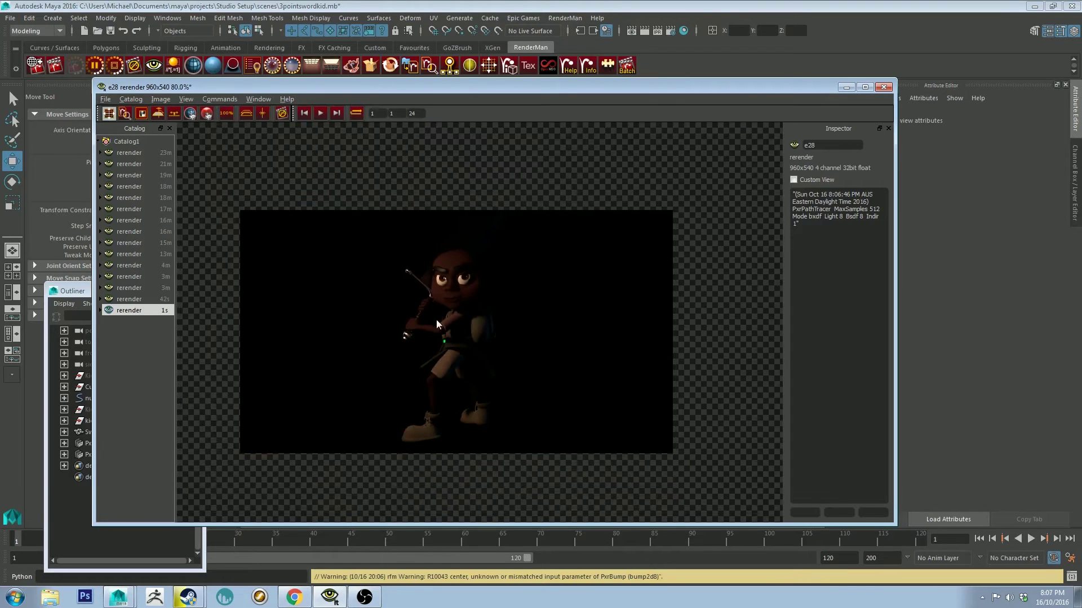
{"action": "scroll", "coordinate": [461, 302], "scroll_direction": "up", "scroll_amount": 1}
{"action": "scroll", "coordinate": [475, 245], "scroll_direction": "up", "scroll_amount": 1}
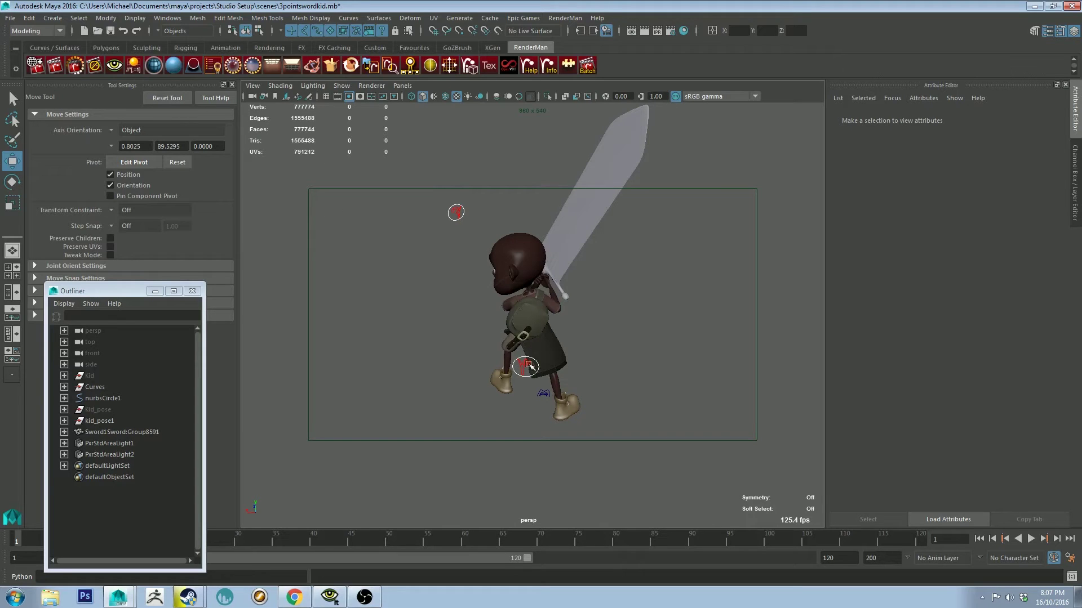
Orbit the viewport from behind the boy round to his front.
{"action": "mouse_move", "coordinate": [528, 364]}
{"action": "left_mouse_down", "text": "alt"}
{"action": "mouse_move", "coordinate": [588, 301]}
{"action": "mouse_move", "coordinate": [541, 327]}
{"action": "mouse_move", "coordinate": [586, 318]}
{"action": "mouse_move", "coordinate": [567, 247]}
{"action": "left_mouse_up", "text": "alt"}
Create a third area light, slide it beside the boy and rotate it toward him.
{"action": "left_click", "coordinate": [272, 66]}
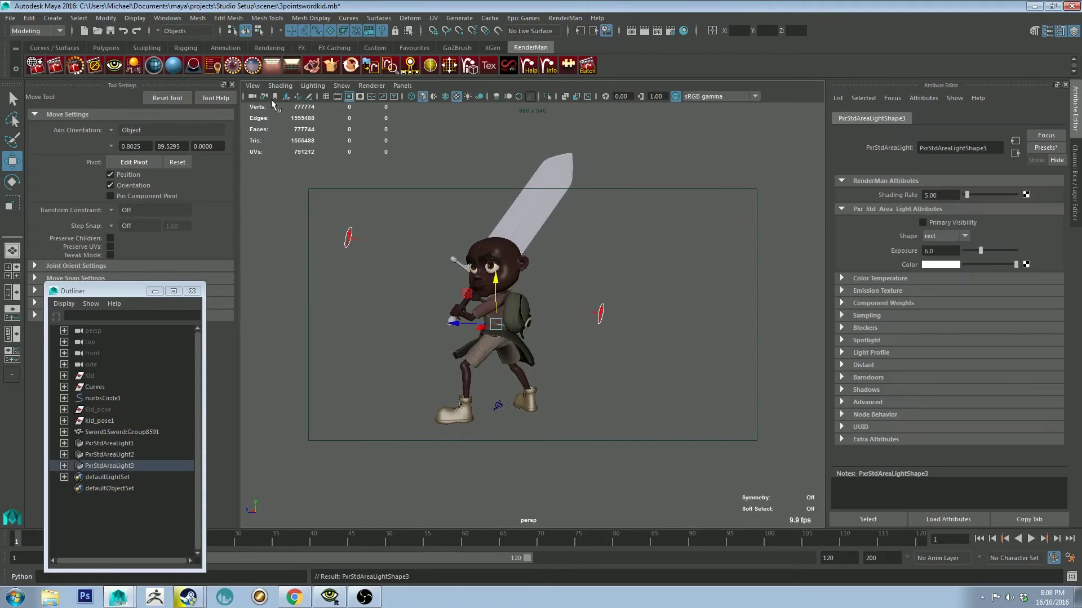
{"action": "mouse_move", "coordinate": [467, 318]}
{"action": "left_mouse_down"}
{"action": "mouse_move", "coordinate": [569, 304]}
{"action": "mouse_move", "coordinate": [488, 256]}
{"action": "mouse_move", "coordinate": [563, 265]}
{"action": "left_mouse_up"}
{"action": "mouse_move", "coordinate": [648, 287]}
{"action": "left_mouse_down"}
{"action": "mouse_move", "coordinate": [491, 310]}
{"action": "mouse_move", "coordinate": [449, 283]}
{"action": "mouse_move", "coordinate": [450, 196]}
{"action": "left_mouse_up"}
{"action": "key", "text": "e"}
{"action": "mouse_move", "coordinate": [570, 318]}
{"action": "left_mouse_down"}
{"action": "mouse_move", "coordinate": [589, 332]}
{"action": "mouse_move", "coordinate": [480, 309]}
{"action": "mouse_move", "coordinate": [516, 179]}
{"action": "left_mouse_up"}
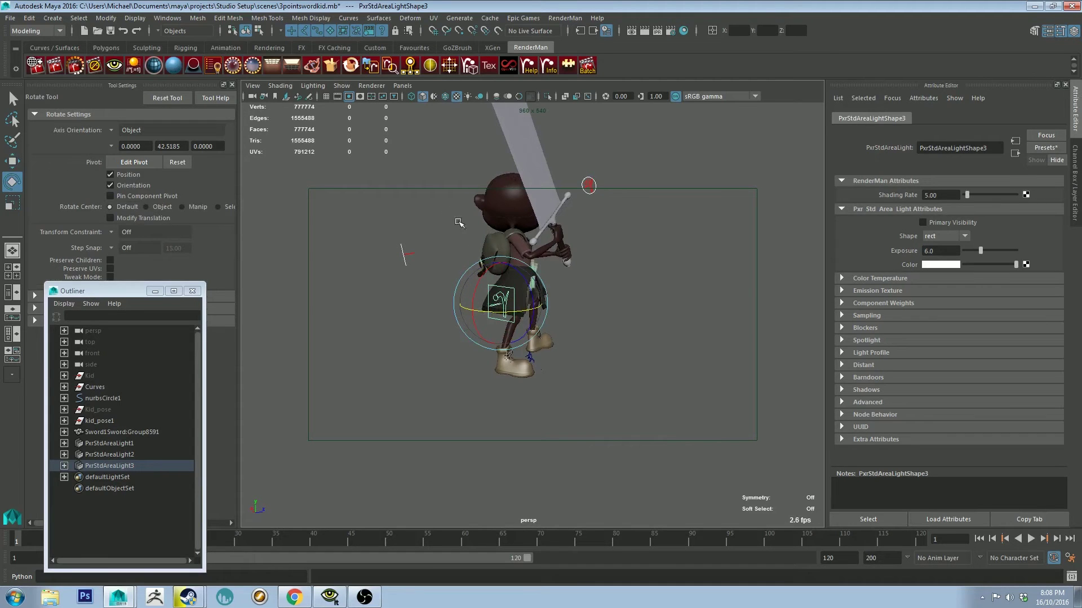
Check the new light from several angles and raise it upward.
{"action": "mouse_move", "coordinate": [451, 211]}
{"action": "left_mouse_down", "text": "alt"}
{"action": "mouse_move", "coordinate": [609, 239]}
{"action": "mouse_move", "coordinate": [547, 269]}
{"action": "mouse_move", "coordinate": [501, 262]}
{"action": "left_mouse_up", "text": "alt"}
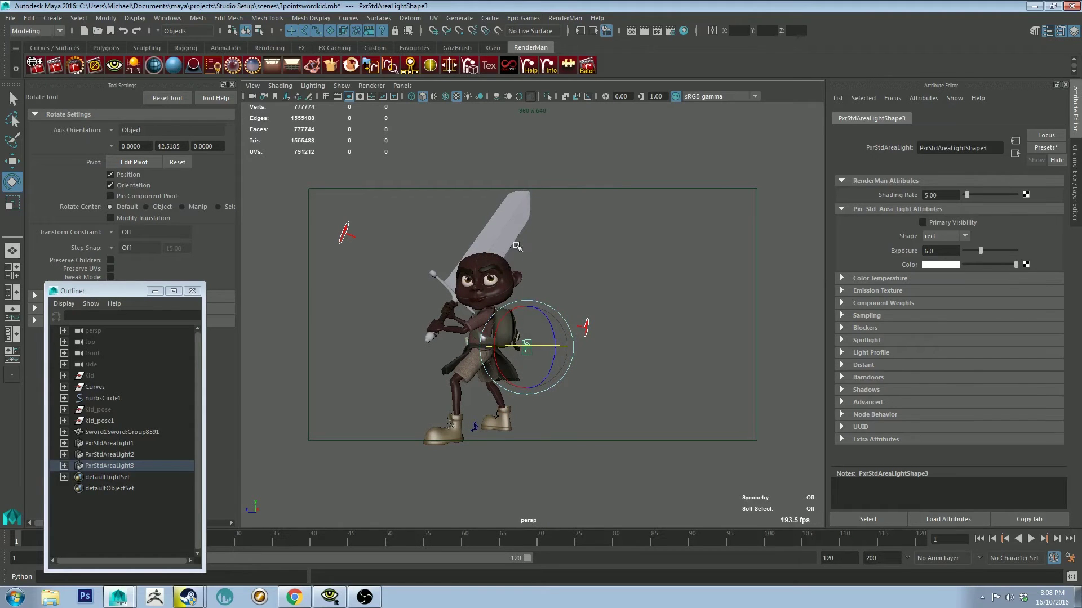
{"action": "mouse_move", "coordinate": [646, 299]}
{"action": "left_mouse_down", "text": "alt"}
{"action": "mouse_move", "coordinate": [406, 266]}
{"action": "mouse_move", "coordinate": [422, 288]}
{"action": "mouse_move", "coordinate": [376, 280]}
{"action": "left_mouse_up", "text": "alt"}
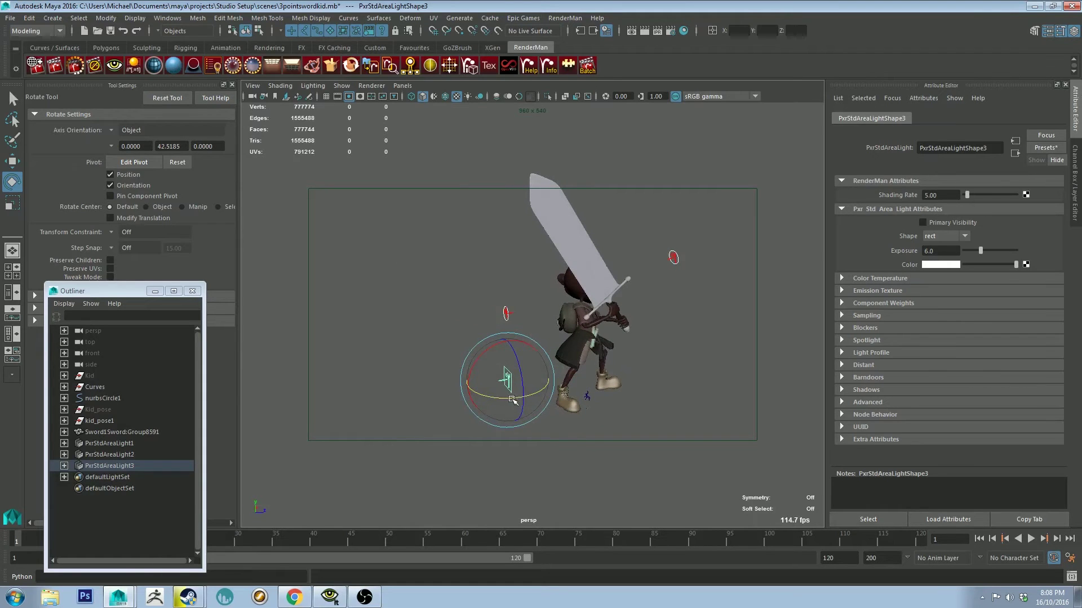
{"action": "left_click_drag", "start_coordinate": [512, 400], "coordinate": [665, 354], "text": "alt"}
{"action": "key", "text": "w"}
{"action": "left_click_drag", "start_coordinate": [610, 293], "coordinate": [613, 274]}
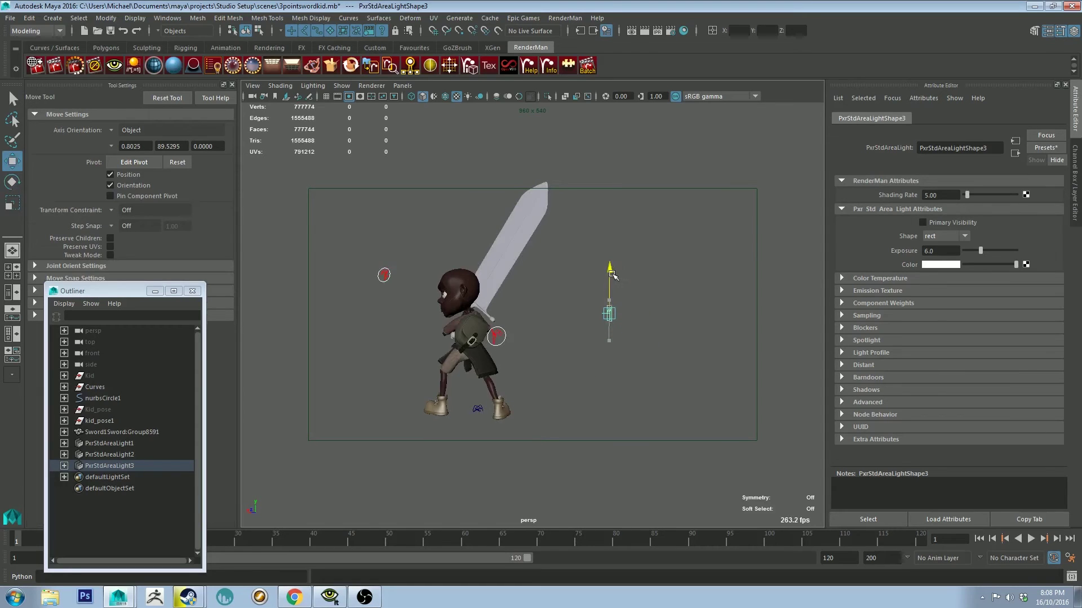
{"action": "left_click", "coordinate": [965, 236]}
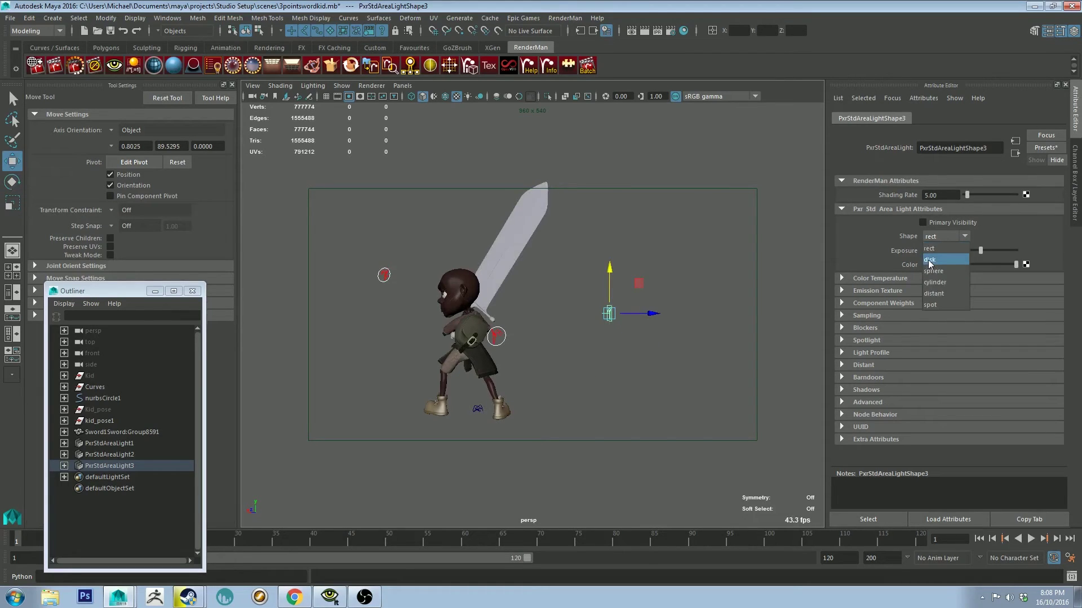
Make the third light a disk and orbit to a rear view of the boy.
{"action": "left_click", "coordinate": [930, 261]}
{"action": "mouse_move", "coordinate": [623, 286]}
{"action": "left_mouse_down", "text": "alt"}
{"action": "mouse_move", "coordinate": [637, 261]}
{"action": "mouse_move", "coordinate": [446, 256]}
{"action": "left_mouse_up", "text": "alt"}
{"action": "left_click_drag", "start_coordinate": [565, 297], "coordinate": [437, 268], "text": "alt"}
{"action": "mouse_move", "coordinate": [521, 245]}
{"action": "left_mouse_down", "text": "alt"}
{"action": "mouse_move", "coordinate": [398, 253]}
{"action": "mouse_move", "coordinate": [484, 248]}
{"action": "mouse_move", "coordinate": [541, 285]}
{"action": "mouse_move", "coordinate": [586, 271]}
{"action": "mouse_move", "coordinate": [558, 282]}
{"action": "mouse_move", "coordinate": [596, 299]}
{"action": "mouse_move", "coordinate": [554, 302]}
{"action": "mouse_move", "coordinate": [338, 226]}
{"action": "left_mouse_up", "text": "alt"}
Turn the third disk light slightly into place beside the boy's shoulder.
{"action": "key", "text": "e"}
{"action": "key", "text": "r"}
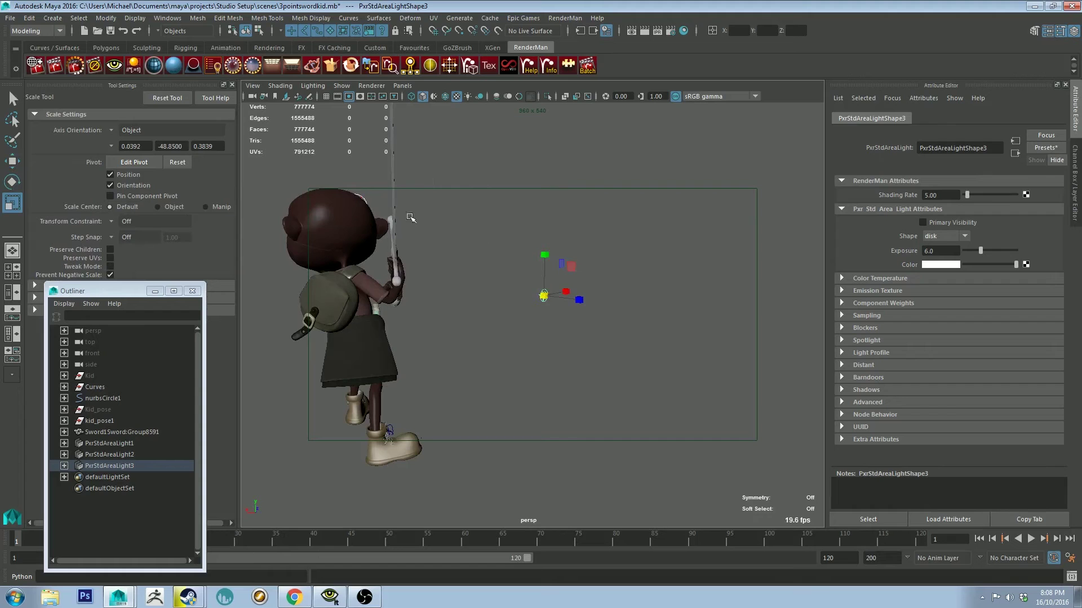
{"action": "mouse_move", "coordinate": [474, 259]}
{"action": "left_mouse_down", "text": "alt"}
{"action": "mouse_move", "coordinate": [471, 282]}
{"action": "mouse_move", "coordinate": [401, 274]}
{"action": "left_mouse_up", "text": "alt"}
{"action": "key", "text": "w"}
{"action": "left_click_drag", "start_coordinate": [685, 358], "coordinate": [614, 337], "text": "alt"}
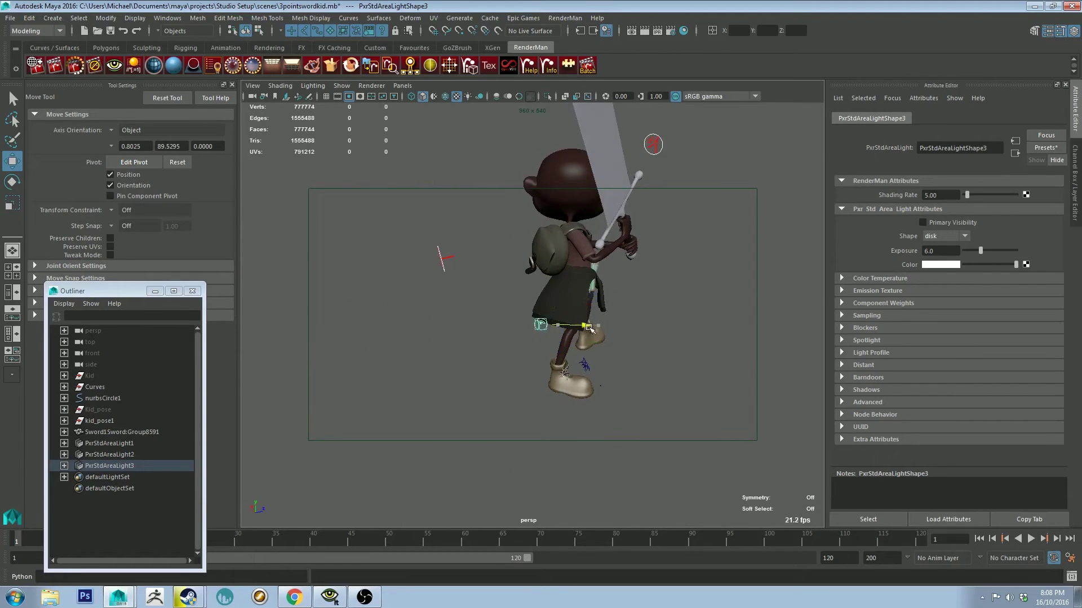
{"action": "left_click_drag", "start_coordinate": [495, 306], "coordinate": [490, 287], "text": "alt"}
{"action": "key", "text": "e"}
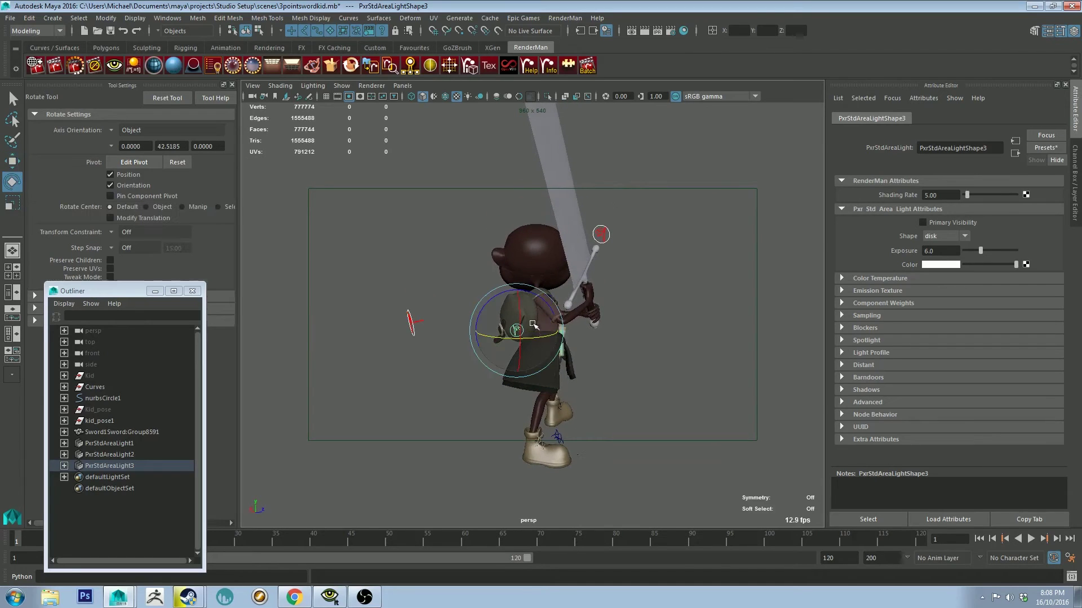
{"action": "left_click_drag", "start_coordinate": [537, 337], "coordinate": [530, 339]}
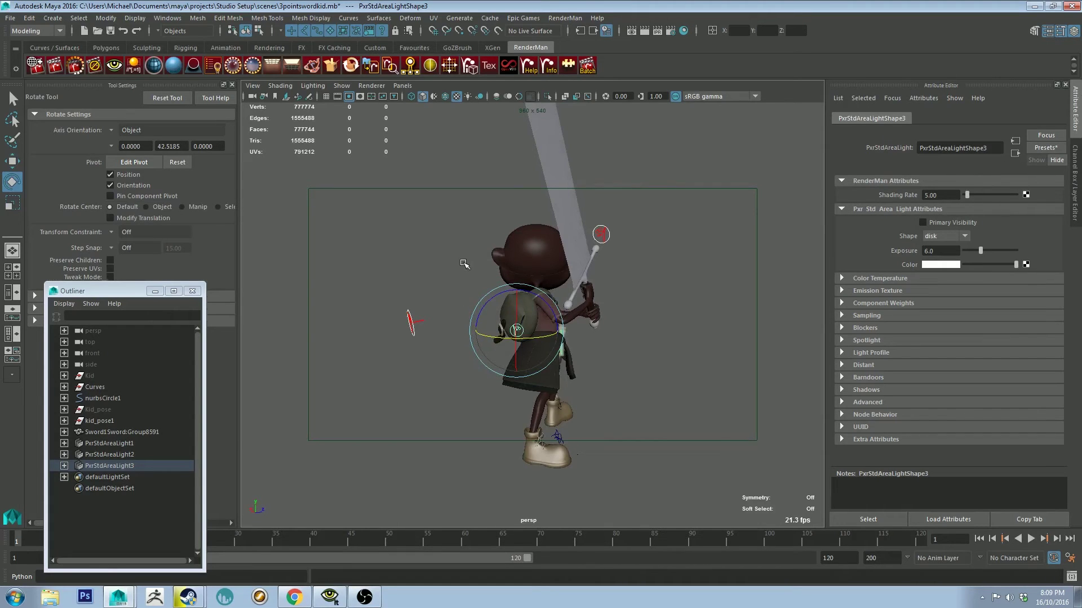
Inspect the boy's face and the whole scene, then deselect the light.
{"action": "mouse_move", "coordinate": [462, 264]}
{"action": "left_mouse_down", "text": "alt"}
{"action": "mouse_move", "coordinate": [563, 297]}
{"action": "mouse_move", "coordinate": [481, 290]}
{"action": "mouse_move", "coordinate": [607, 238]}
{"action": "left_mouse_up", "text": "alt"}
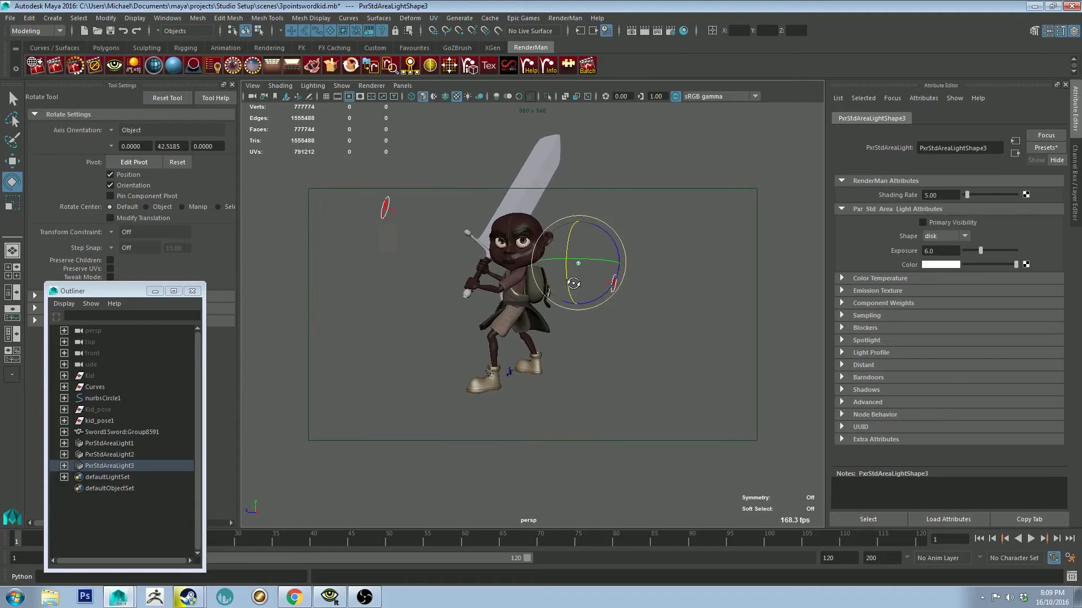
{"action": "mouse_move", "coordinate": [567, 276]}
{"action": "right_mouse_down", "text": "alt"}
{"action": "mouse_move", "coordinate": [571, 354]}
{"action": "mouse_move", "coordinate": [580, 290]}
{"action": "right_mouse_up", "text": "alt"}
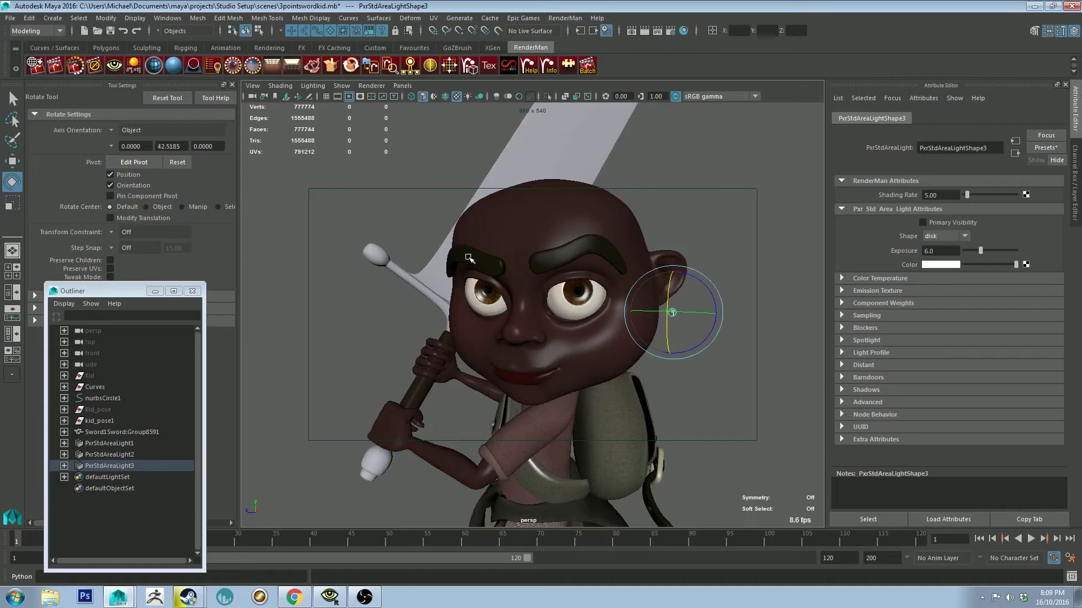
{"action": "right_click_drag", "start_coordinate": [624, 317], "coordinate": [544, 258], "text": "alt"}
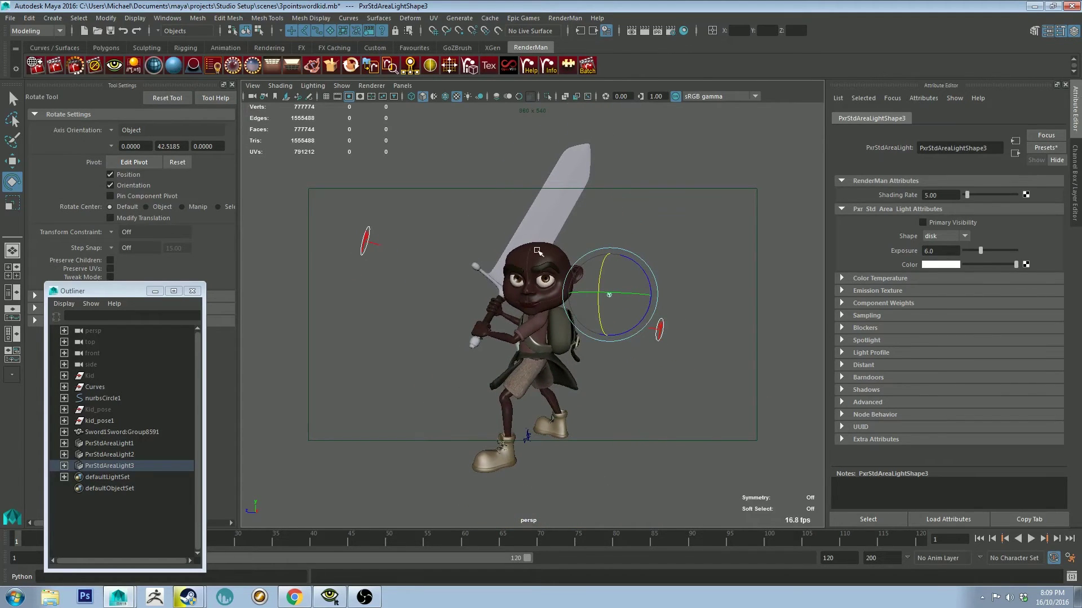
{"action": "middle_click_drag", "start_coordinate": [620, 356], "coordinate": [586, 297], "text": "alt"}
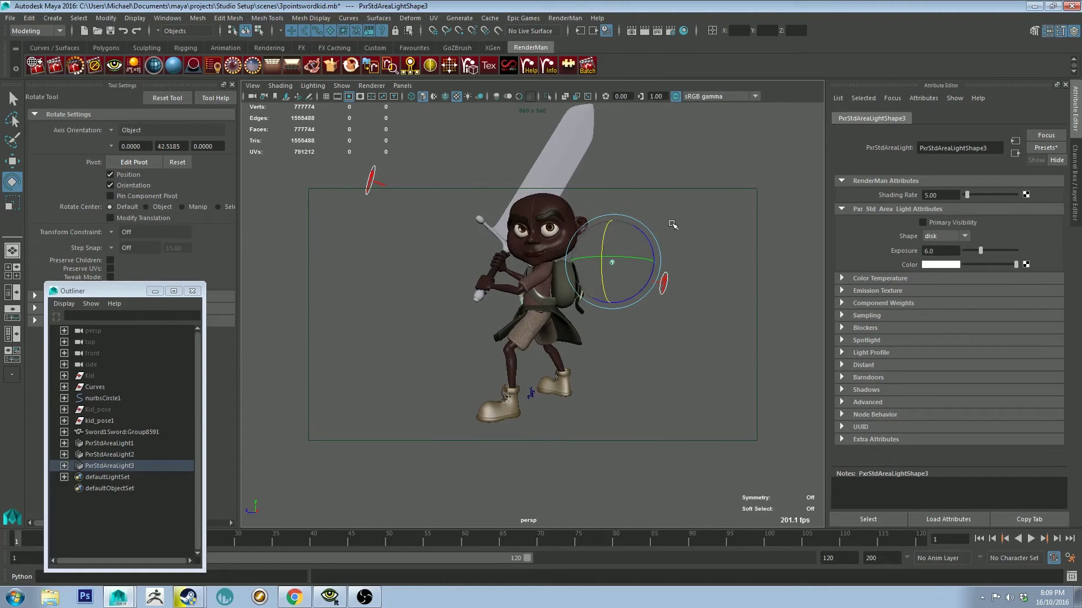
{"action": "left_click", "coordinate": [649, 237]}
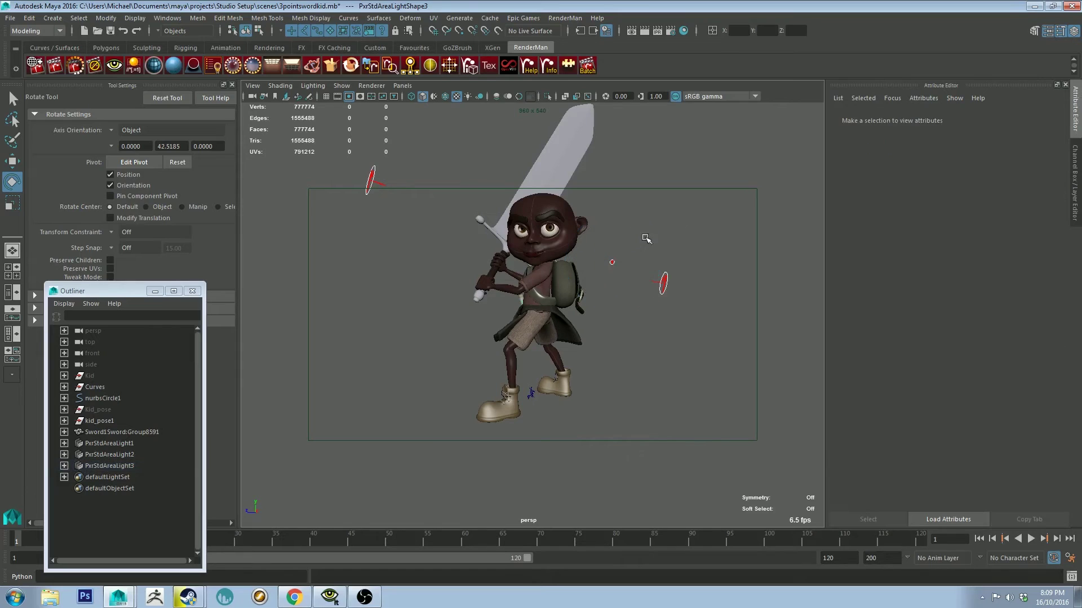
Set the third area light's exposure to 10 and deselect it.
{"action": "left_click", "coordinate": [602, 289]}
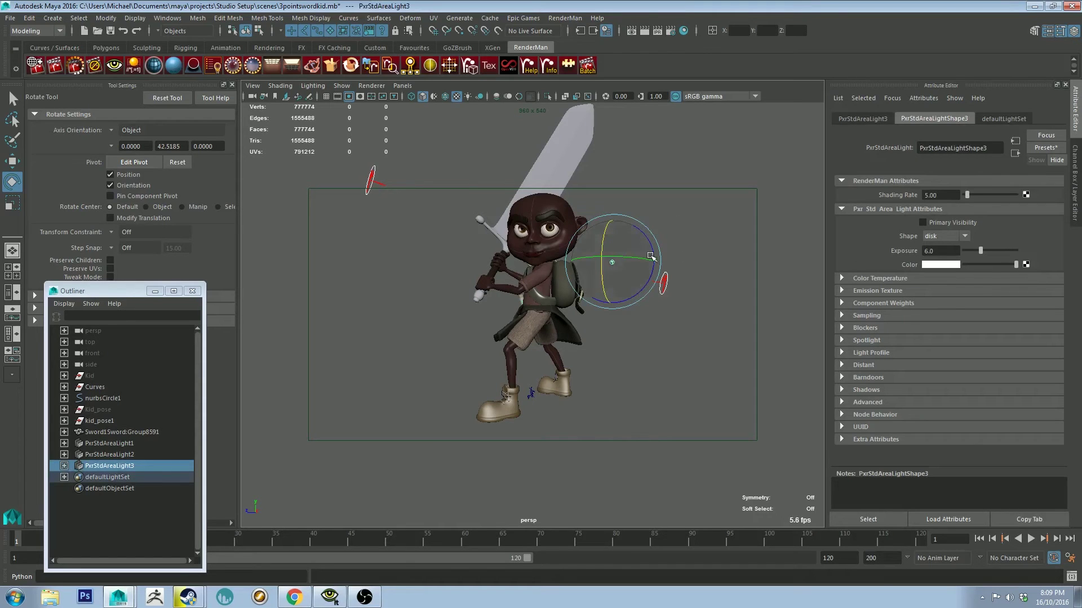
{"action": "left_click_drag", "start_coordinate": [954, 251], "coordinate": [931, 264]}
{"action": "type", "text": "10"}
{"action": "key", "text": "Return"}
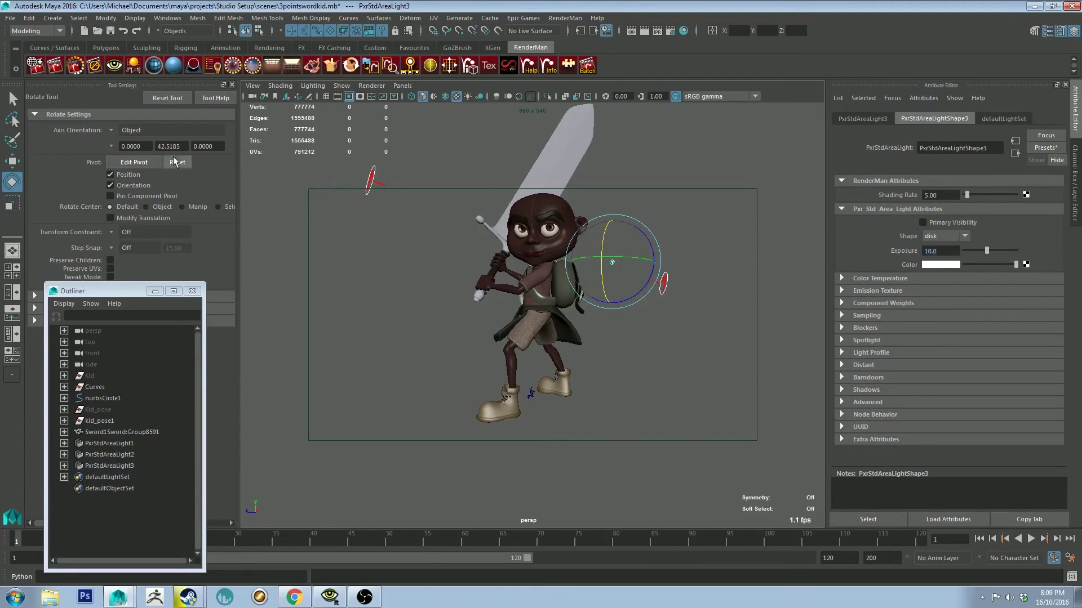
{"action": "left_click", "coordinate": [675, 228]}
Jump to the cameraView5 bookmark and start a new test render.
{"action": "left_click", "coordinate": [253, 85]}
{"action": "mouse_move", "coordinate": [289, 230]}
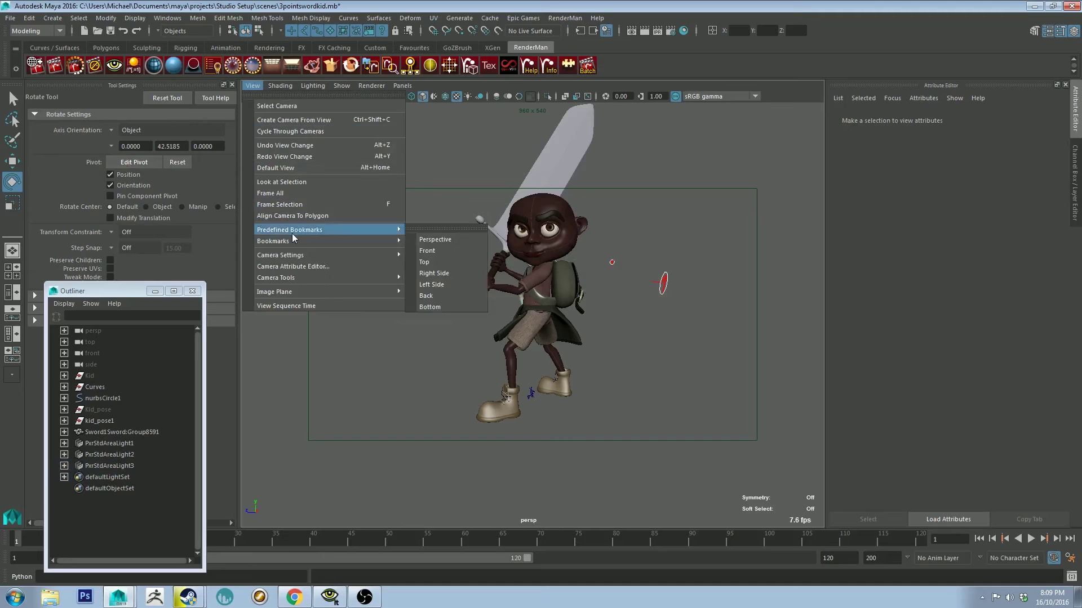
{"action": "left_click", "coordinate": [454, 287]}
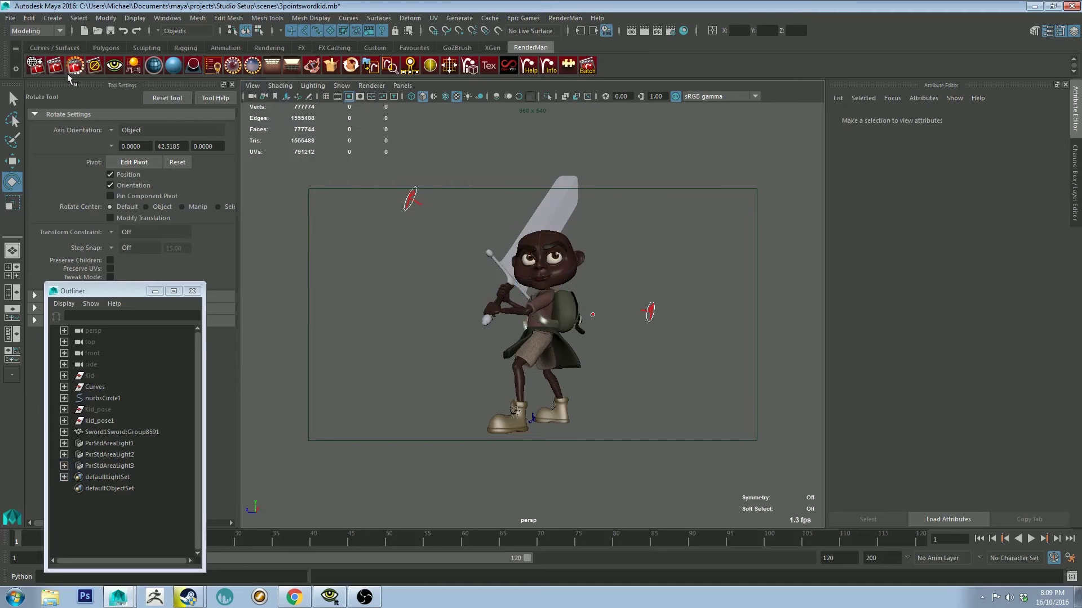
{"action": "left_click", "coordinate": [329, 597]}
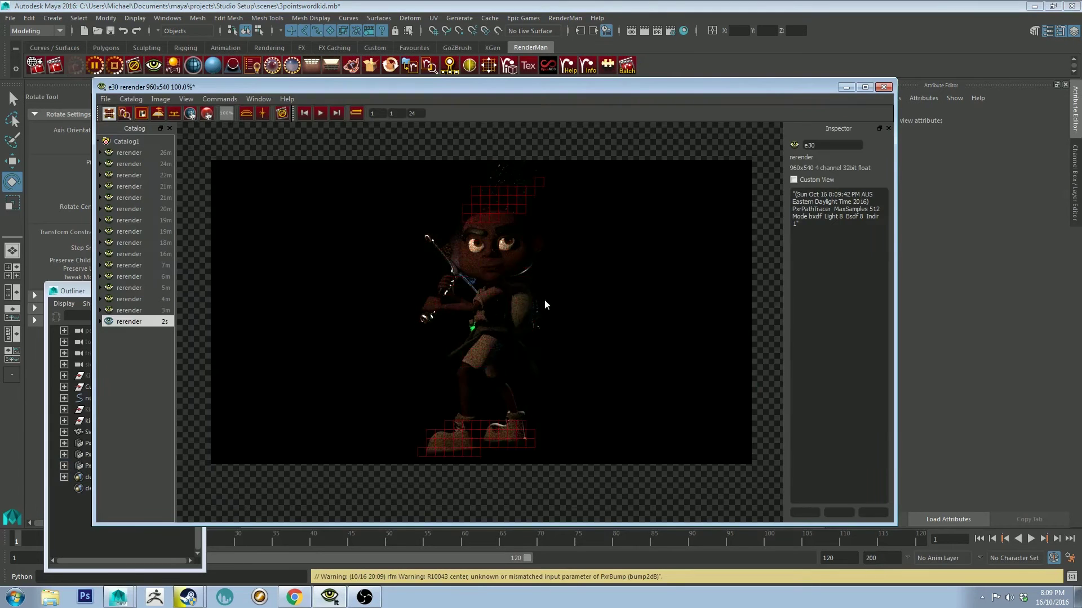
Compare the new render against earlier ones in the it Catalog.
{"action": "left_click", "coordinate": [133, 317]}
{"action": "left_click", "coordinate": [143, 278]}
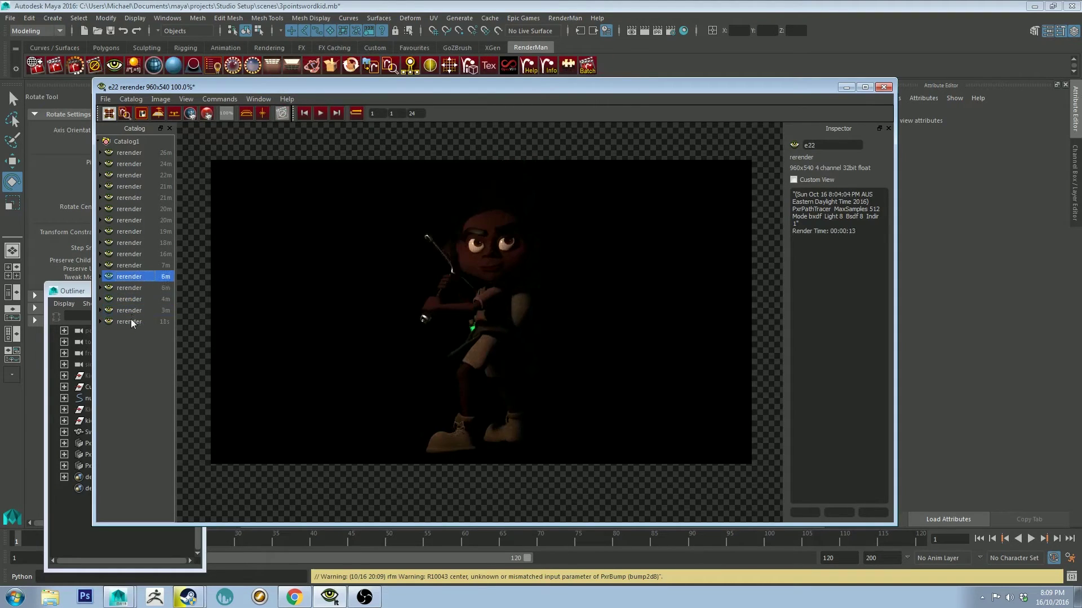
{"action": "left_click", "coordinate": [130, 322]}
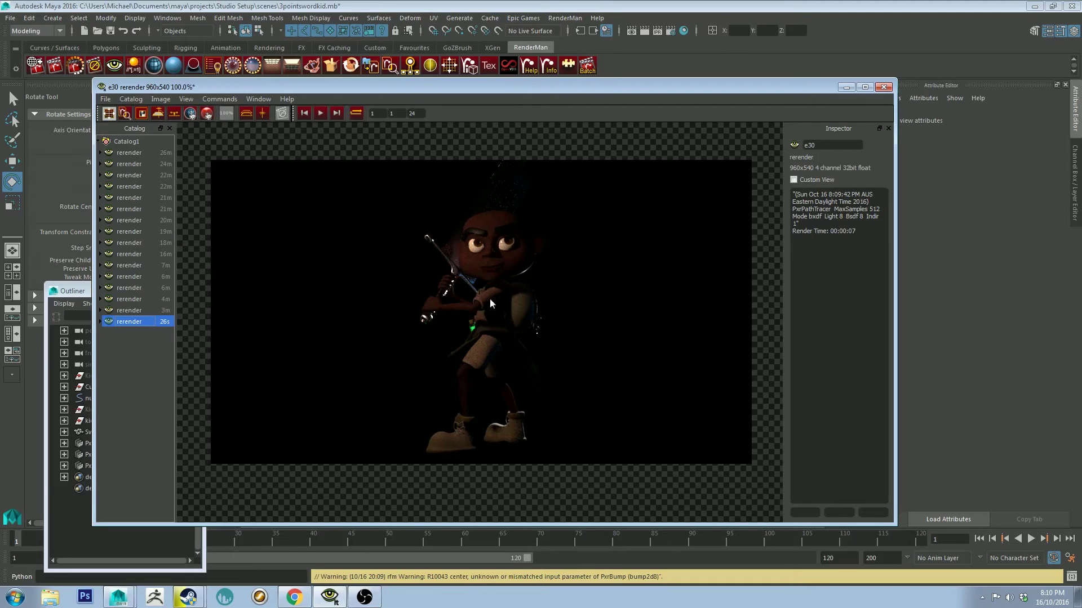
{"action": "left_click", "coordinate": [144, 288]}
{"action": "left_click", "coordinate": [138, 319]}
Shrink the first disk light and enter an exposure of 7.
{"action": "left_click", "coordinate": [846, 89]}
{"action": "left_click", "coordinate": [414, 201]}
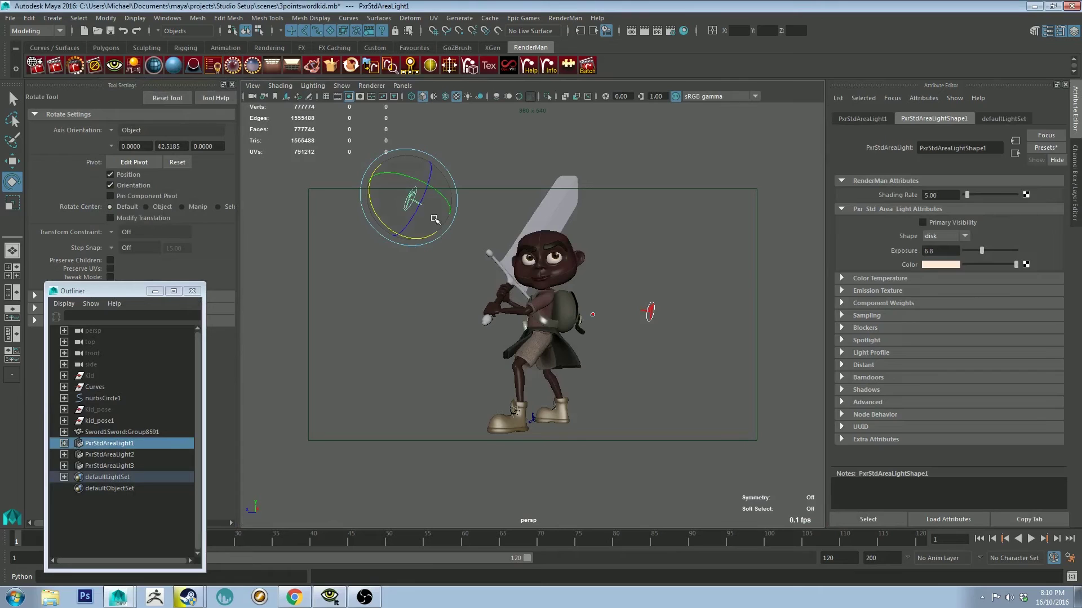
{"action": "key", "text": "r"}
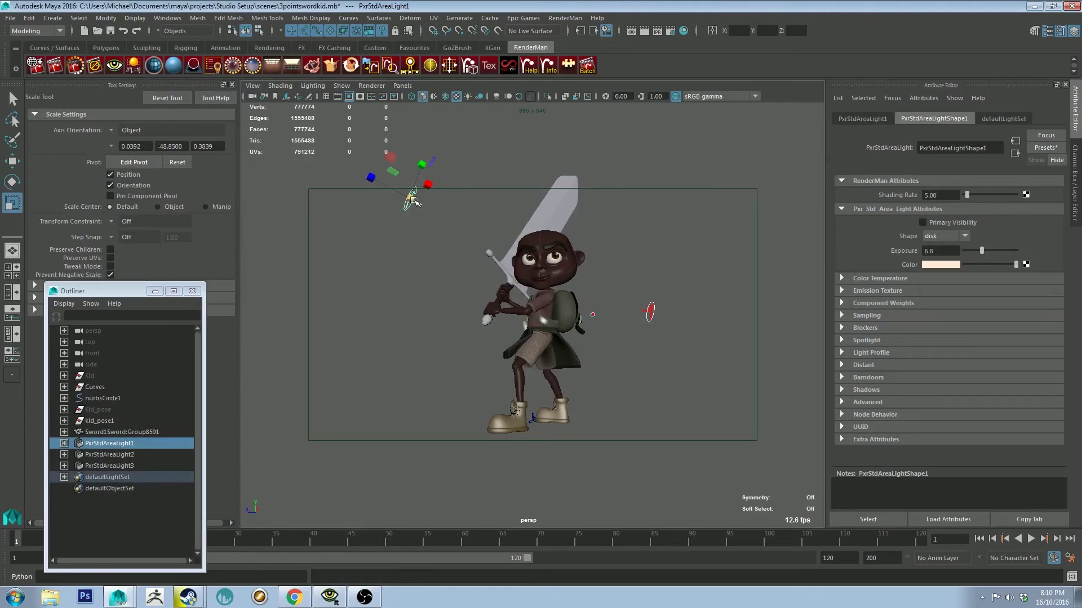
{"action": "left_click_drag", "start_coordinate": [414, 202], "coordinate": [374, 180]}
{"action": "type", "text": "7.5"}
Set the second area light's exposure to 7.
{"action": "left_click", "coordinate": [662, 343]}
{"action": "left_click", "coordinate": [648, 316]}
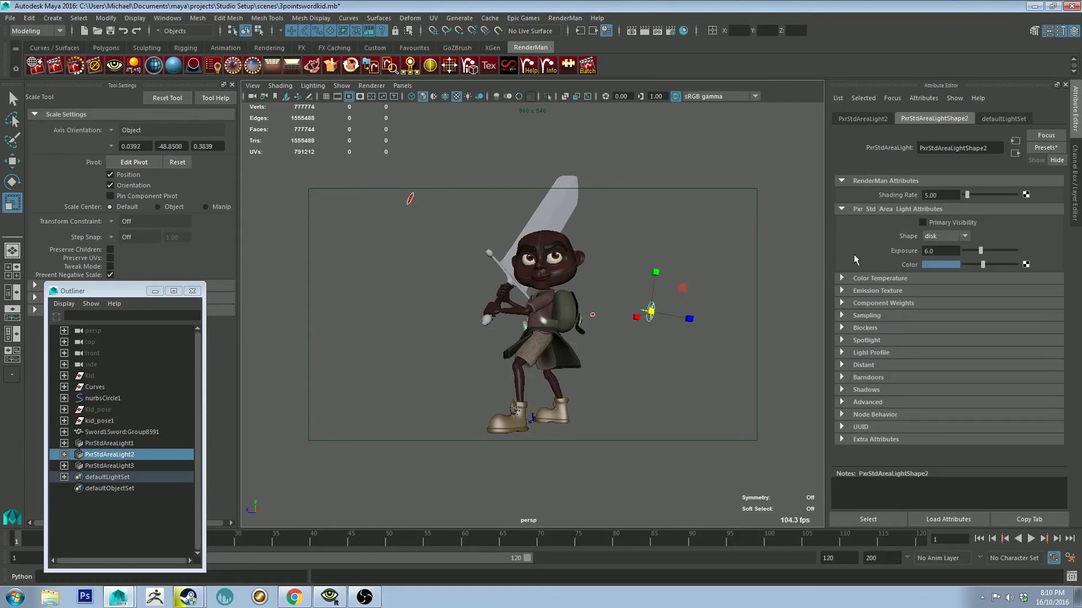
{"action": "left_click_drag", "start_coordinate": [946, 251], "coordinate": [842, 248]}
{"action": "type", "text": "7"}
{"action": "key", "text": "Return"}
{"action": "left_click", "coordinate": [684, 251]}
Move the third light up and right in the top view and rotate it toward the boy.
{"action": "left_click_drag", "start_coordinate": [606, 300], "coordinate": [590, 325]}
{"action": "key", "text": "space"}
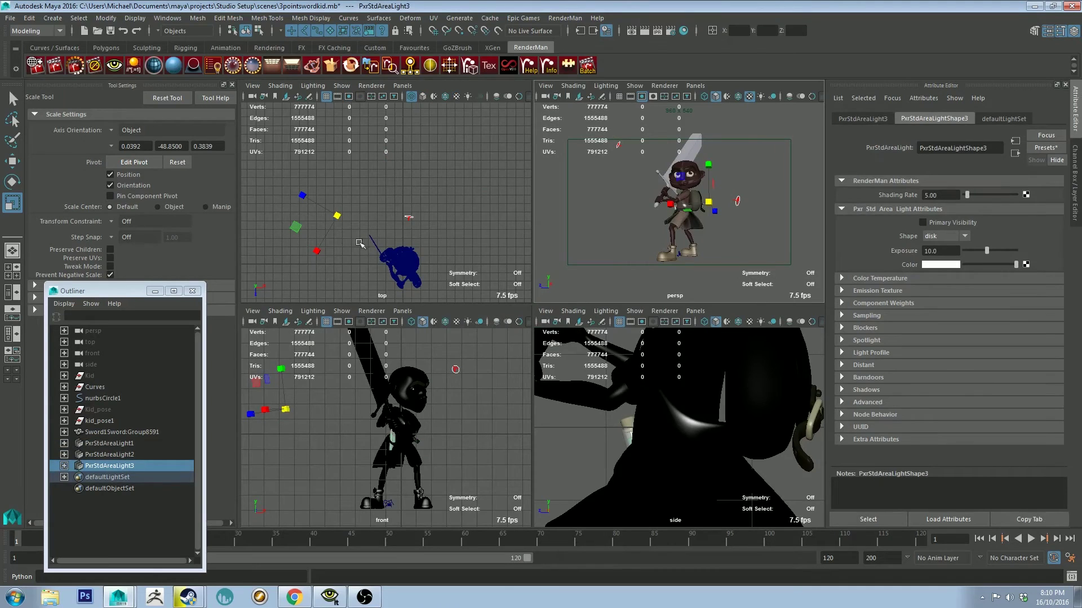
{"action": "left_click", "coordinate": [398, 194]}
{"action": "left_click", "coordinate": [355, 182]}
{"action": "key", "text": "w"}
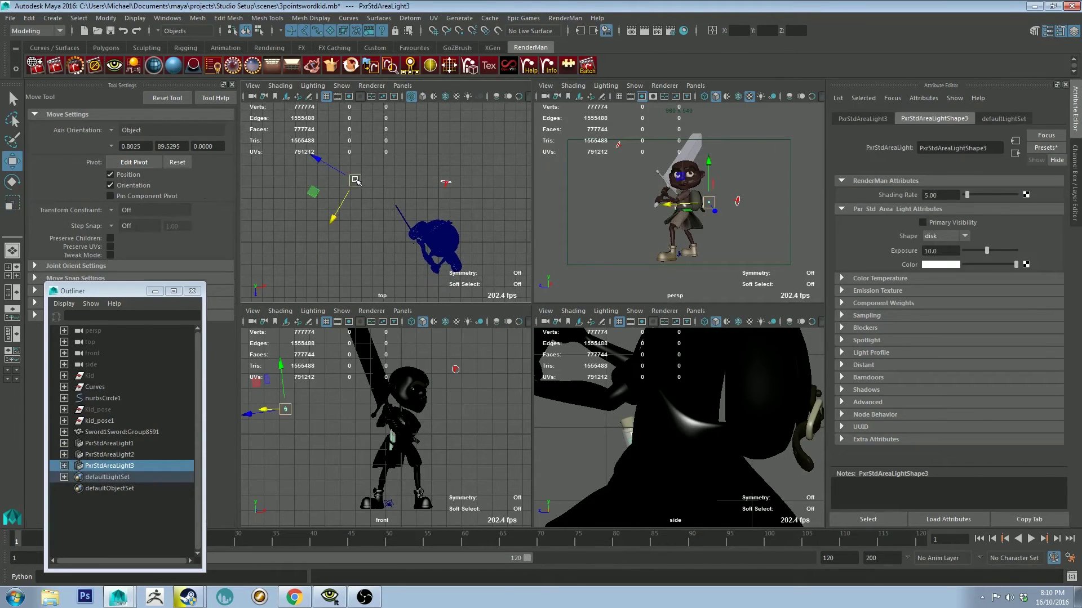
{"action": "left_click_drag", "start_coordinate": [355, 182], "coordinate": [367, 165]}
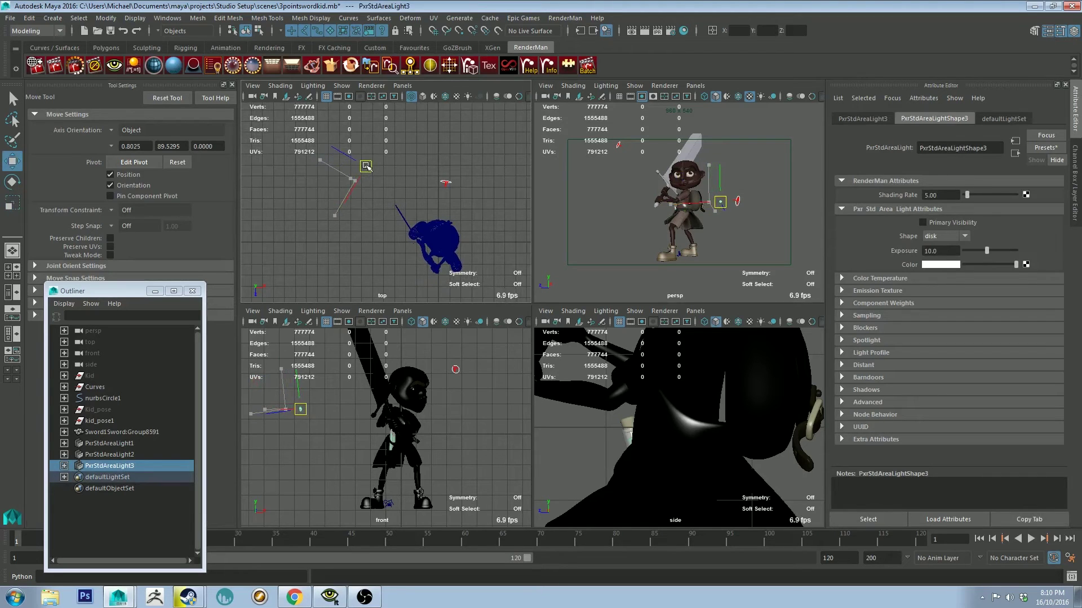
{"action": "key", "text": "e"}
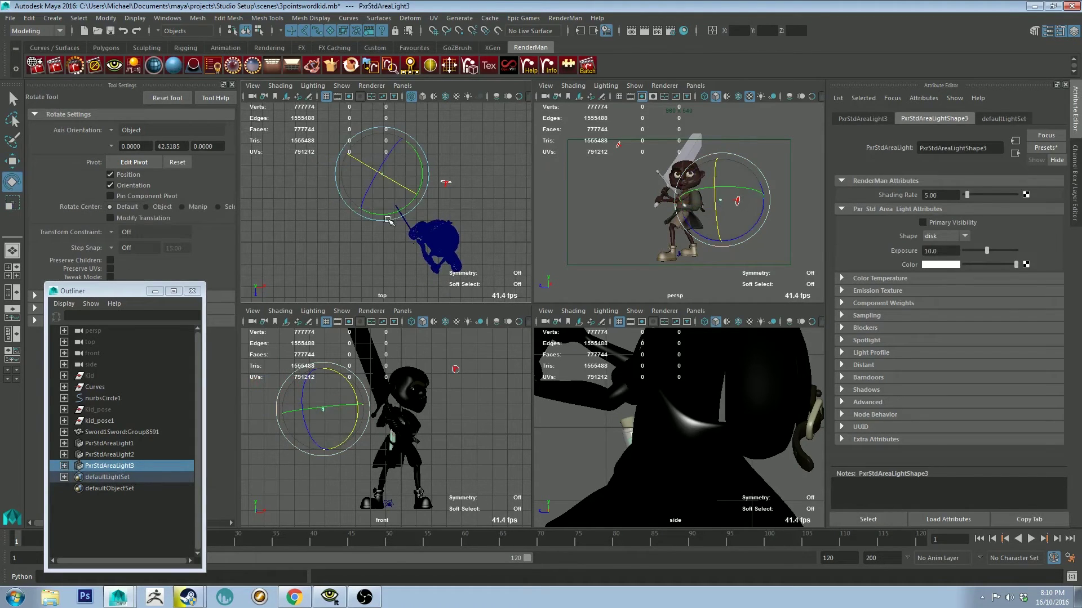
{"action": "mouse_move", "coordinate": [384, 197]}
{"action": "left_mouse_down"}
{"action": "mouse_move", "coordinate": [371, 231]}
{"action": "mouse_move", "coordinate": [412, 211]}
{"action": "left_mouse_up"}
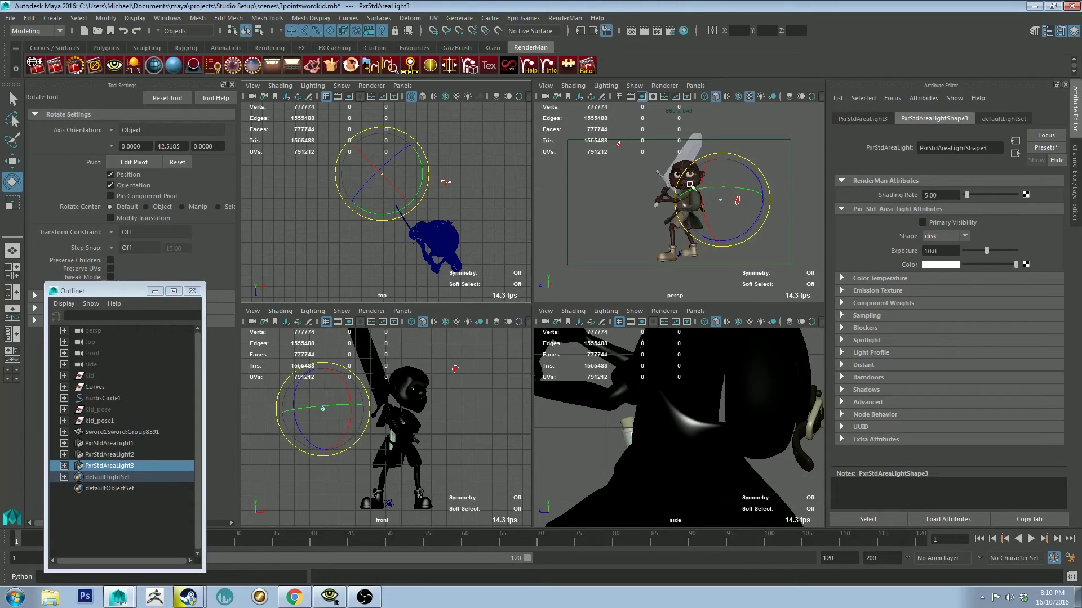
{"action": "key", "text": "space"}
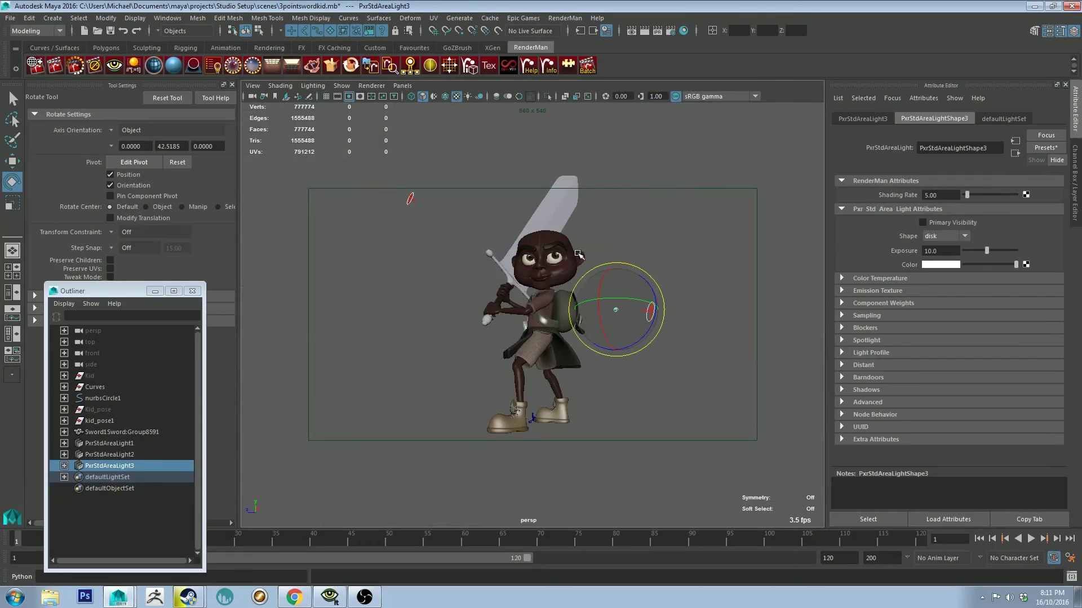
Run a new test render and pan the close-up across the sword arm.
{"action": "left_click", "coordinate": [703, 236]}
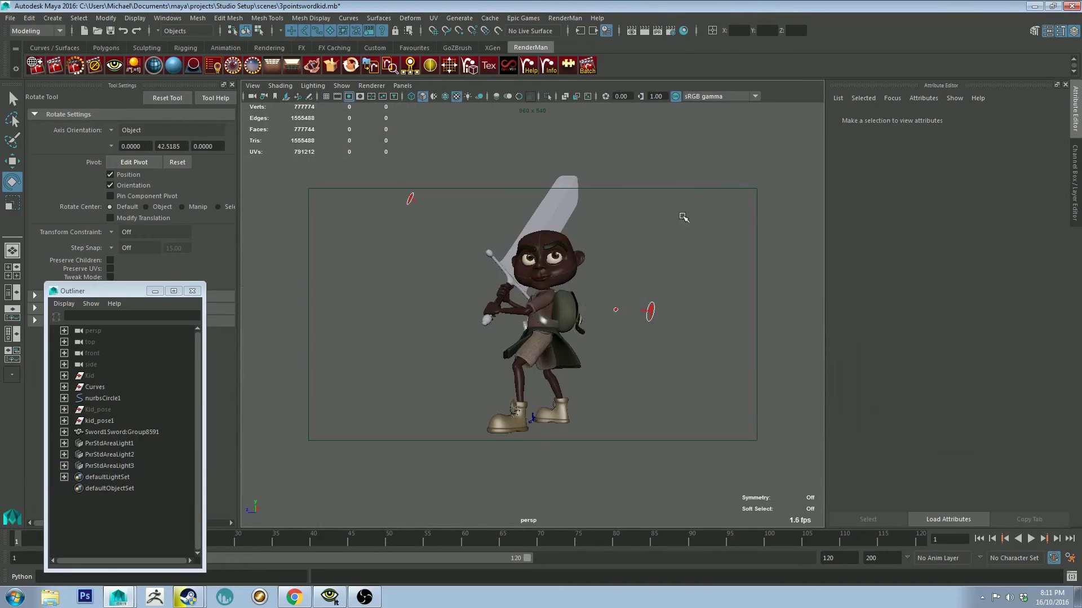
{"action": "left_click", "coordinate": [331, 597]}
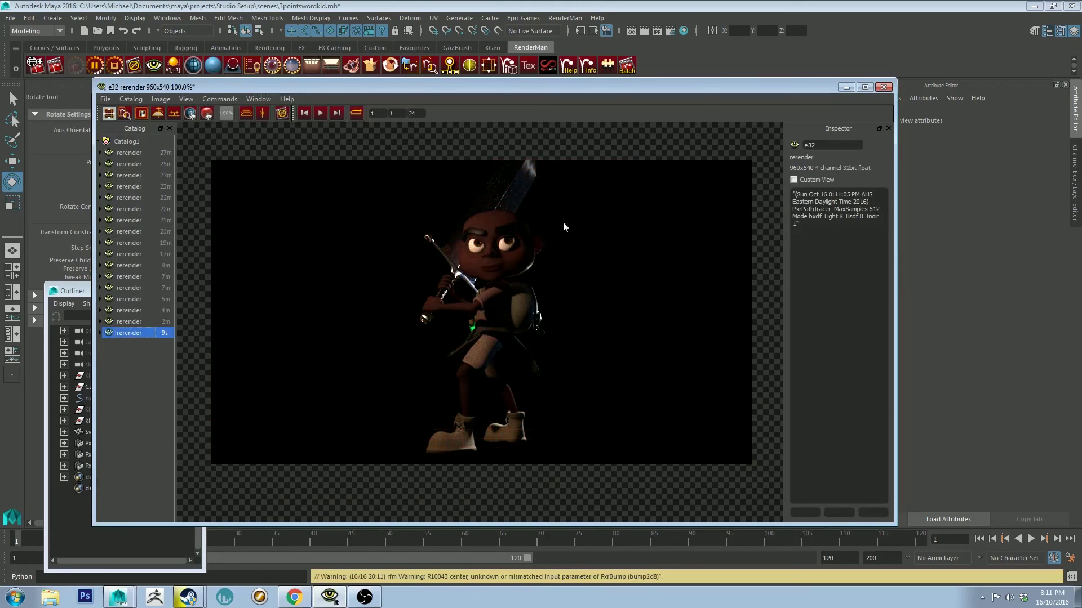
{"action": "scroll", "coordinate": [545, 245], "scroll_direction": "up", "scroll_amount": 3}
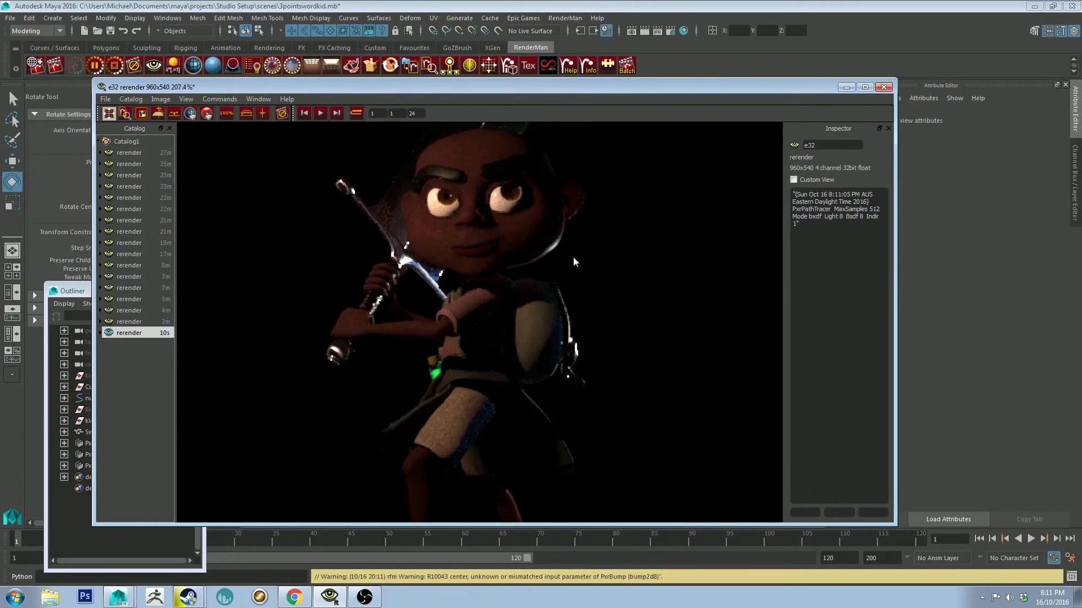
{"action": "middle_click_drag", "start_coordinate": [654, 218], "coordinate": [565, 258]}
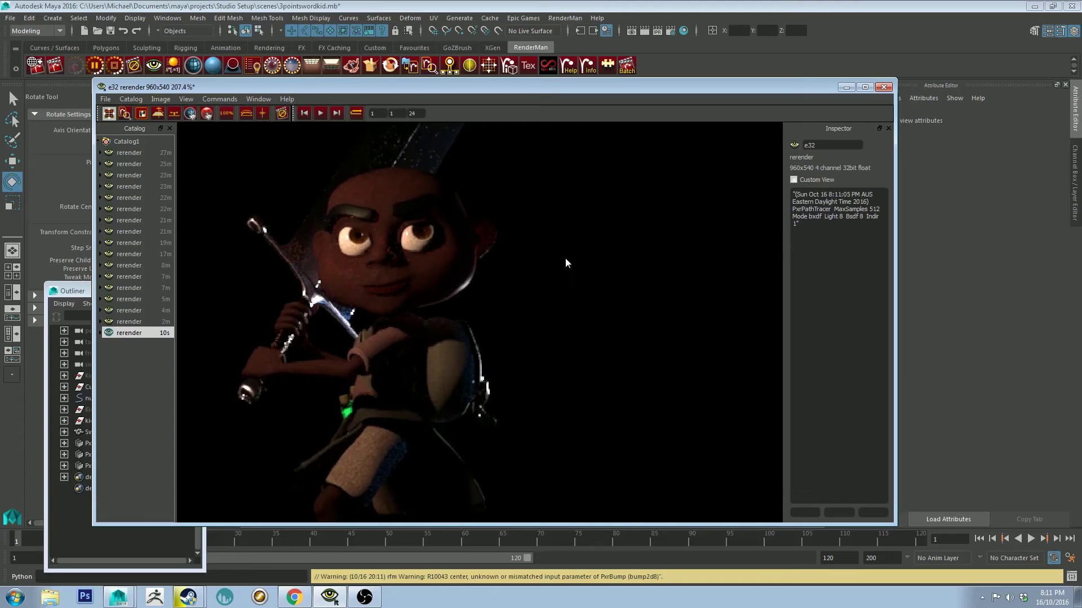
{"action": "middle_click_drag", "start_coordinate": [503, 226], "coordinate": [542, 241]}
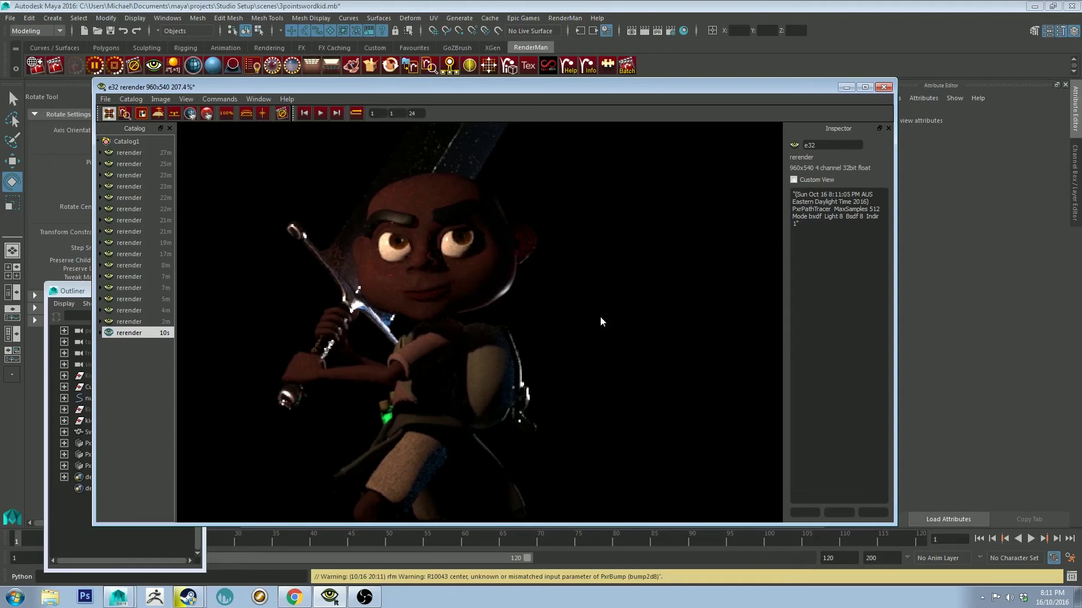
Zoom out to see the boy's feet and recentre the whole render.
{"action": "scroll", "coordinate": [600, 321], "scroll_direction": "down", "scroll_amount": 1}
{"action": "middle_click_drag", "start_coordinate": [579, 326], "coordinate": [597, 262]}
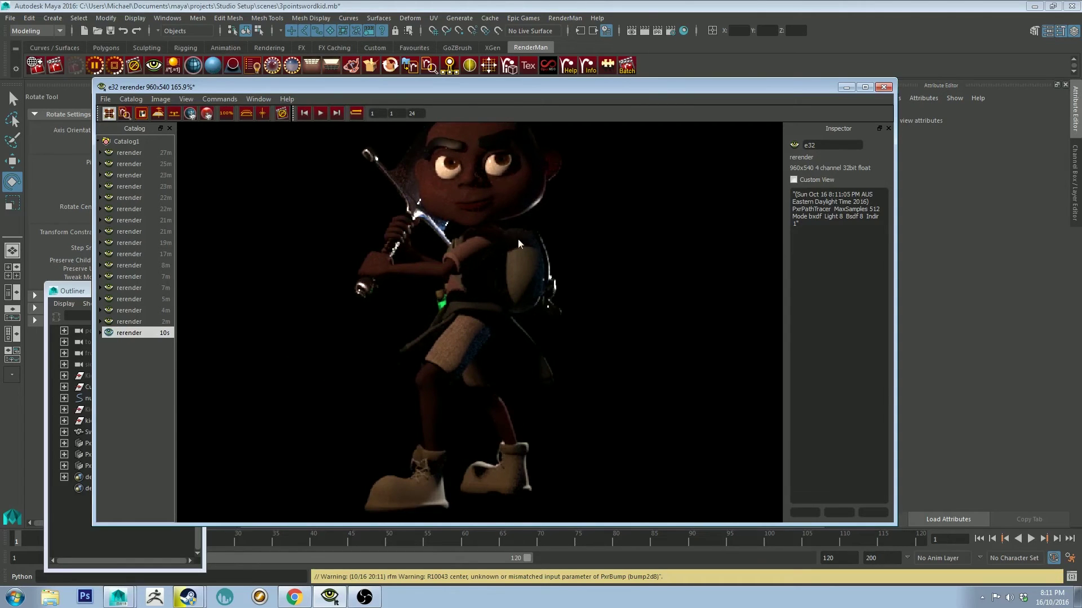
{"action": "scroll", "coordinate": [538, 316], "scroll_direction": "down", "scroll_amount": 1}
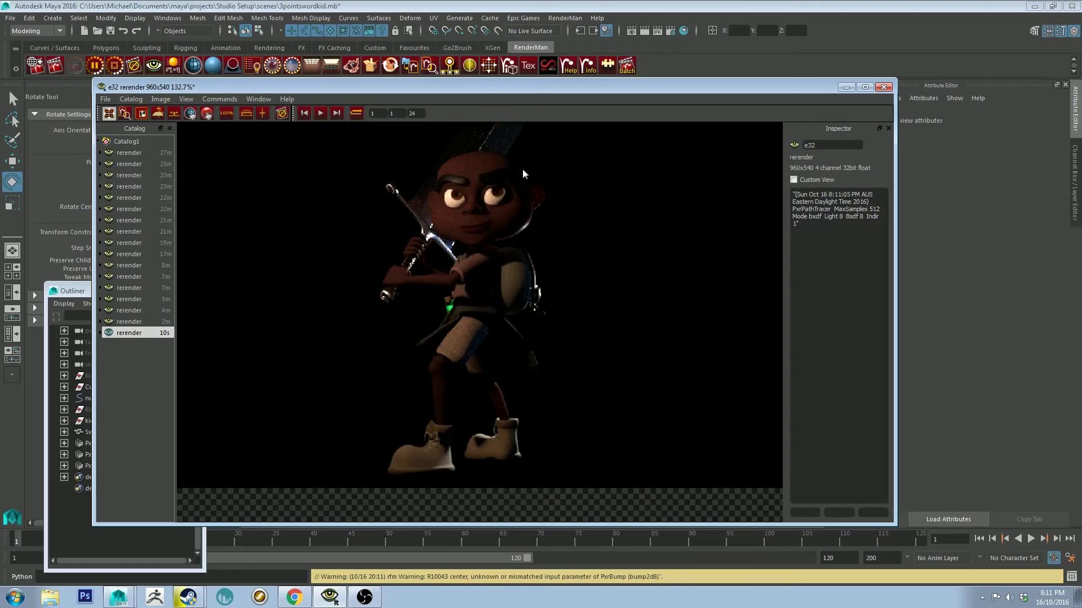
{"action": "middle_click_drag", "start_coordinate": [541, 205], "coordinate": [546, 253]}
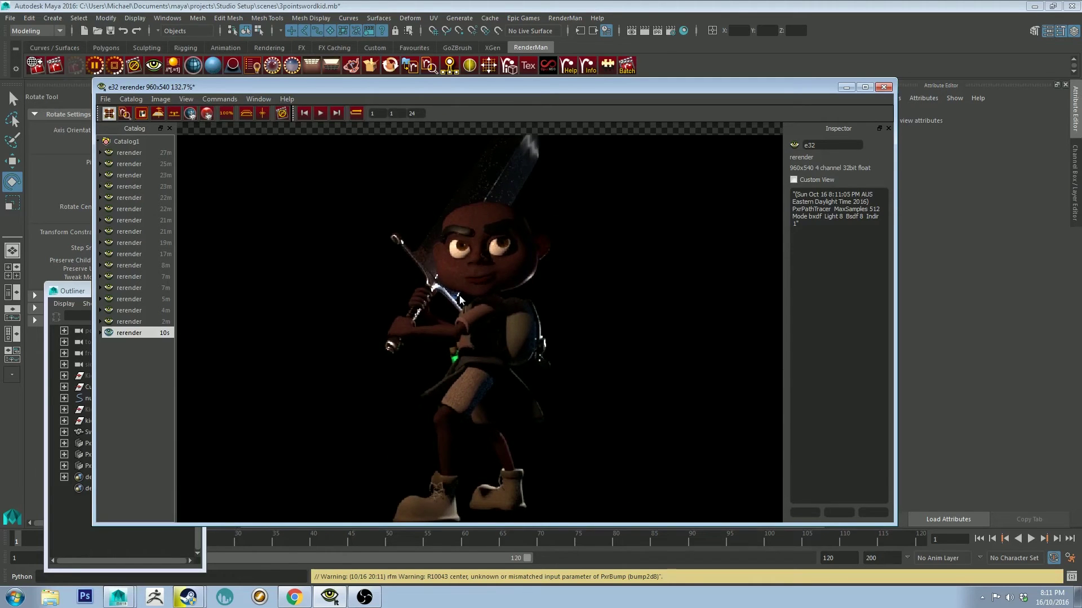
{"action": "middle_click_drag", "start_coordinate": [475, 324], "coordinate": [490, 300]}
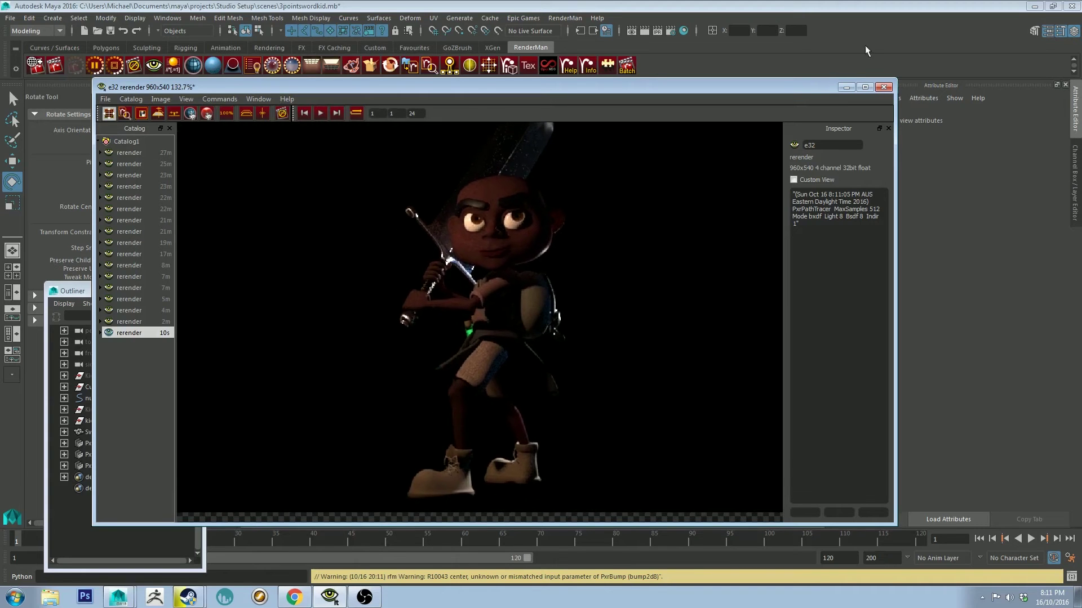
Select the third light and raise it higher using the four-view layout.
{"action": "left_click", "coordinate": [846, 88]}
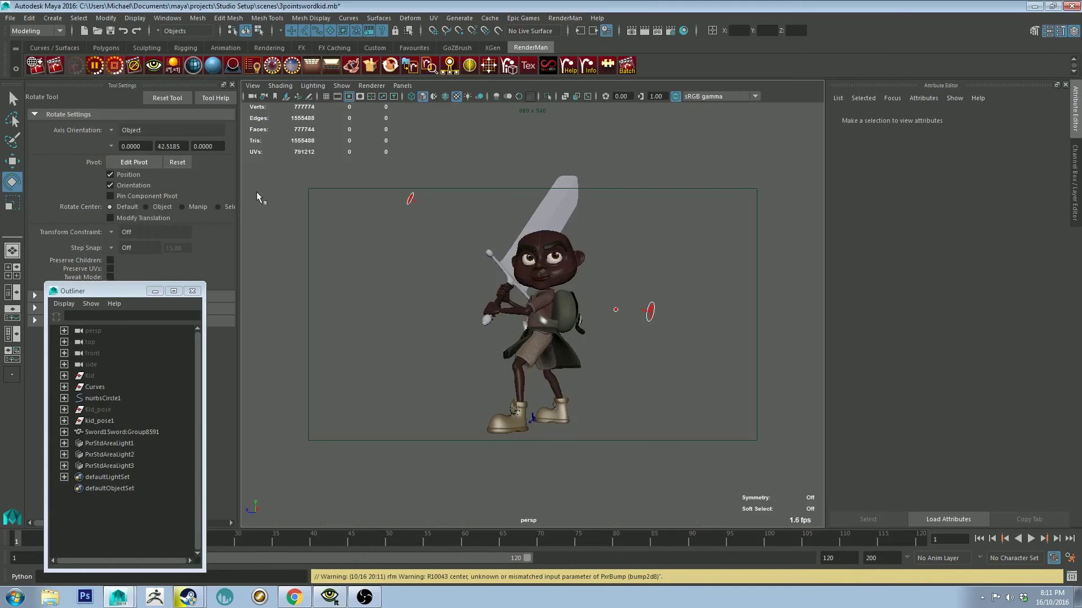
{"action": "left_click", "coordinate": [650, 312]}
{"action": "left_click_drag", "start_coordinate": [620, 293], "coordinate": [598, 254], "text": "alt"}
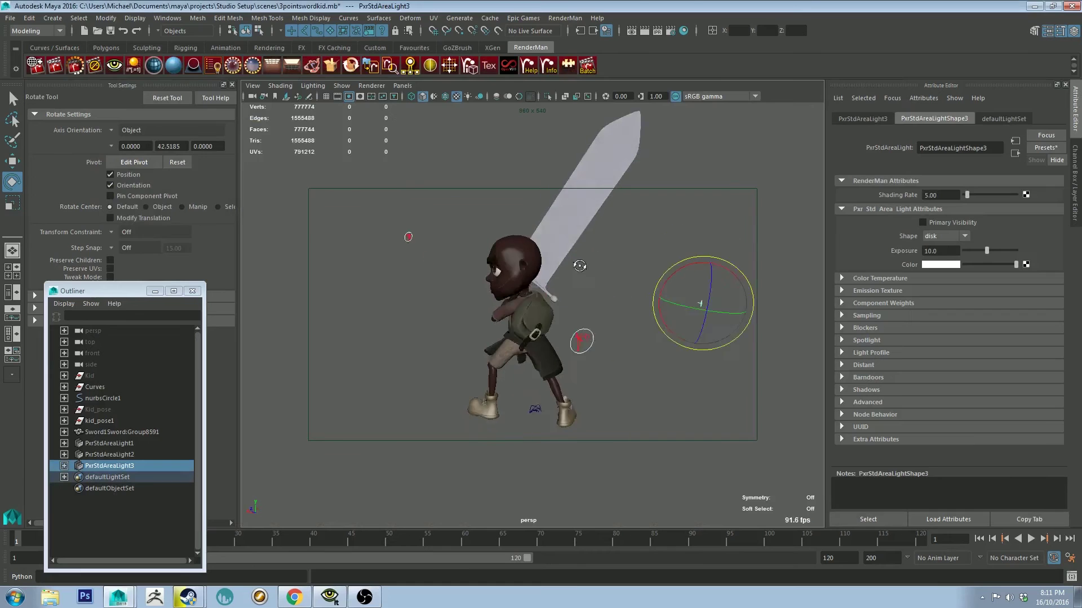
{"action": "key", "text": "space"}
{"action": "key", "text": "w"}
{"action": "left_click_drag", "start_coordinate": [357, 410], "coordinate": [361, 360]}
{"action": "middle_click_drag", "start_coordinate": [360, 361], "coordinate": [361, 381], "text": "alt"}
{"action": "left_click_drag", "start_coordinate": [360, 381], "coordinate": [358, 379]}
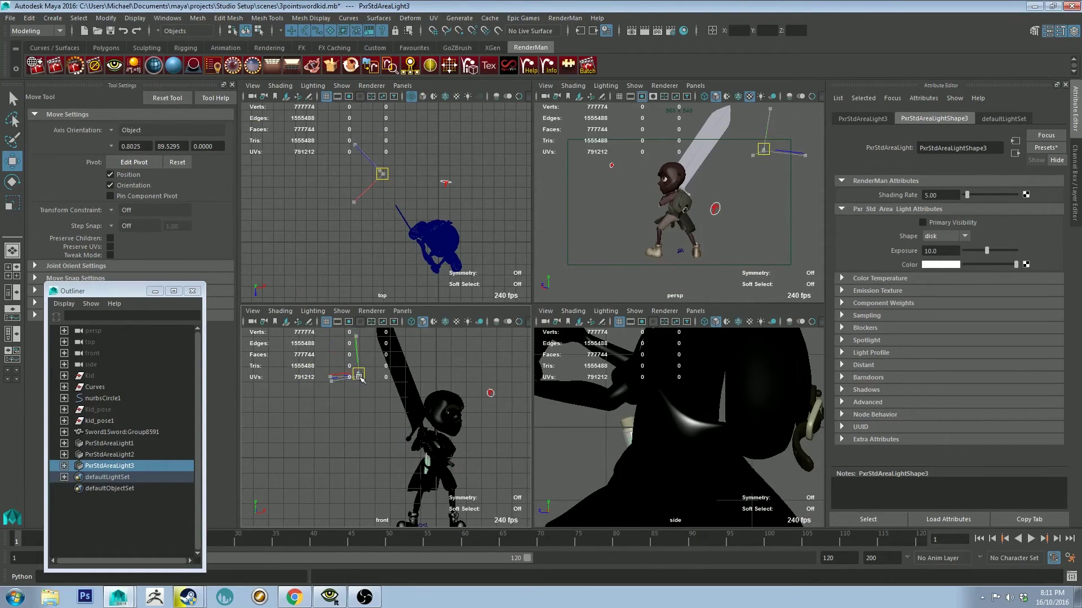
Tilt the third light toward the boy, then return to cameraView5 and render.
{"action": "key", "text": "e"}
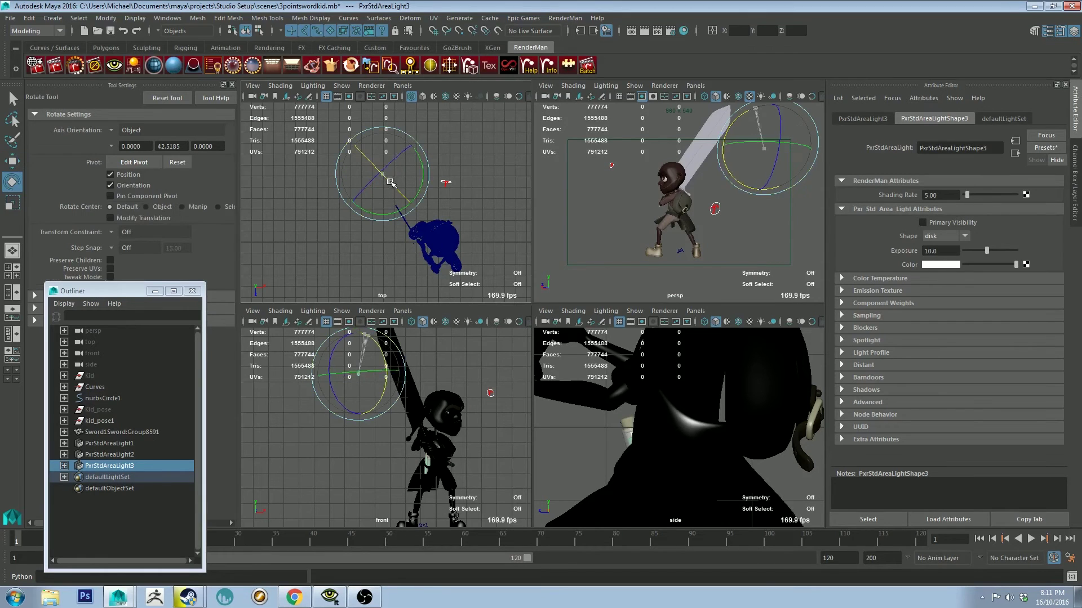
{"action": "left_click_drag", "start_coordinate": [398, 184], "coordinate": [401, 187]}
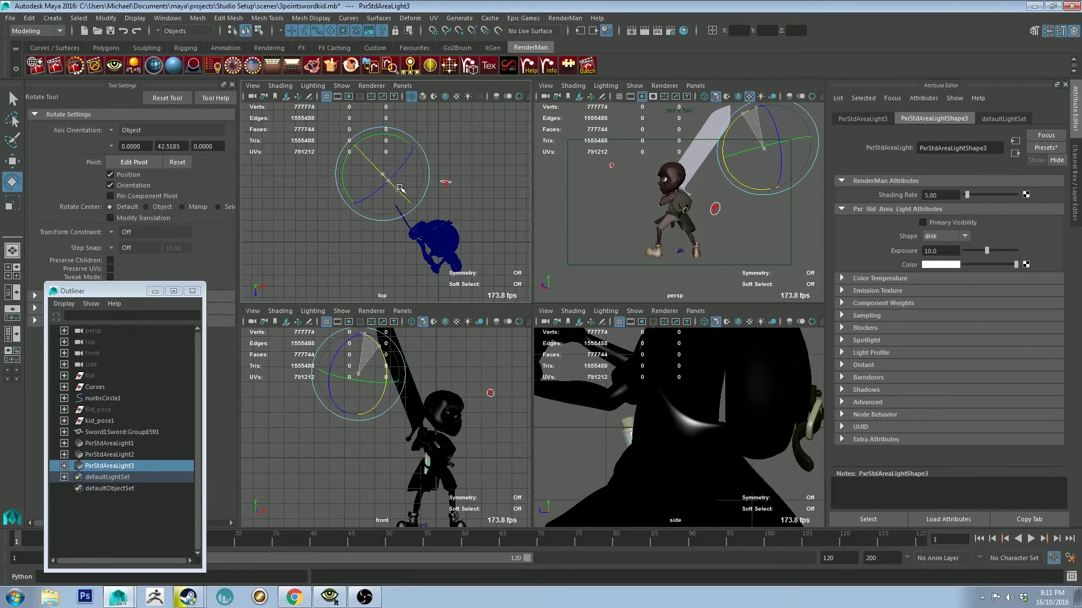
{"action": "key", "text": "space"}
{"action": "left_click_drag", "start_coordinate": [603, 202], "coordinate": [490, 188], "text": "alt"}
{"action": "left_click", "coordinate": [253, 85]}
{"action": "left_click", "coordinate": [425, 286]}
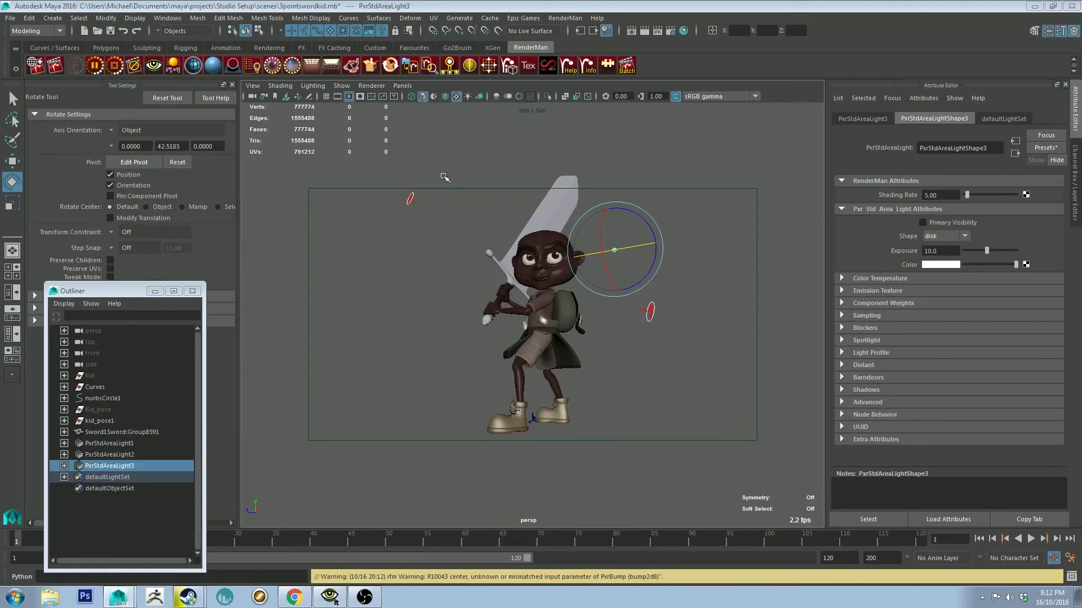
Select the third area light, orbit around the boy, reframe the camera and launch a RenderMan render.
{"action": "left_click", "coordinate": [444, 177]}
{"action": "key", "text": "w"}
{"action": "left_click_drag", "start_coordinate": [556, 313], "coordinate": [620, 254], "text": "alt"}
{"action": "left_click", "coordinate": [698, 171]}
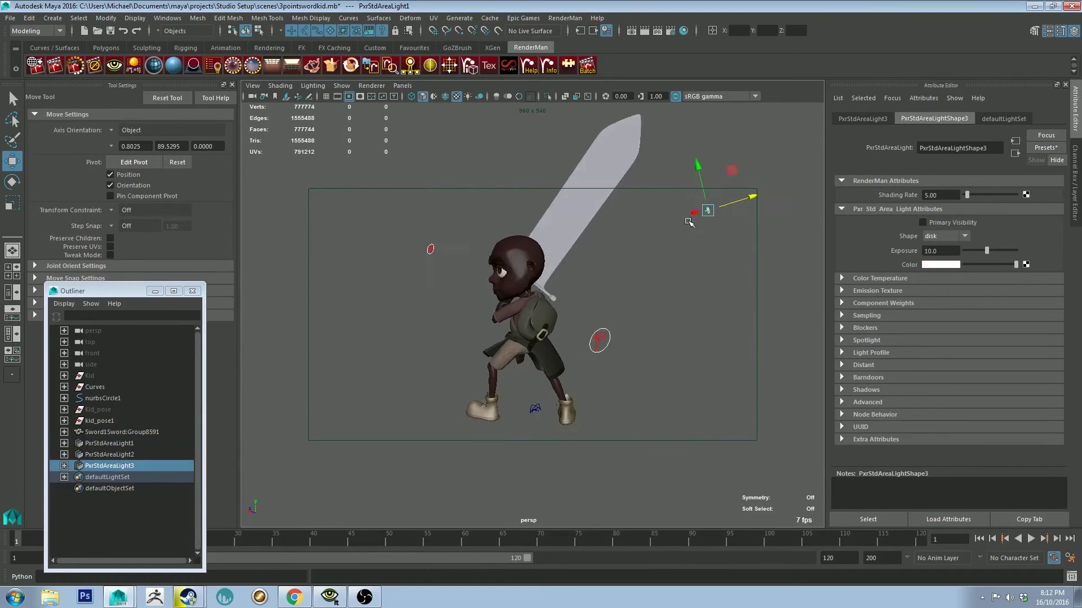
{"action": "mouse_move", "coordinate": [699, 172]}
{"action": "left_mouse_down", "text": "alt"}
{"action": "mouse_move", "coordinate": [641, 203]}
{"action": "mouse_move", "coordinate": [637, 231]}
{"action": "mouse_move", "coordinate": [592, 237]}
{"action": "left_mouse_up", "text": "alt"}
{"action": "left_click", "coordinate": [252, 86]}
{"action": "left_click", "coordinate": [75, 65]}
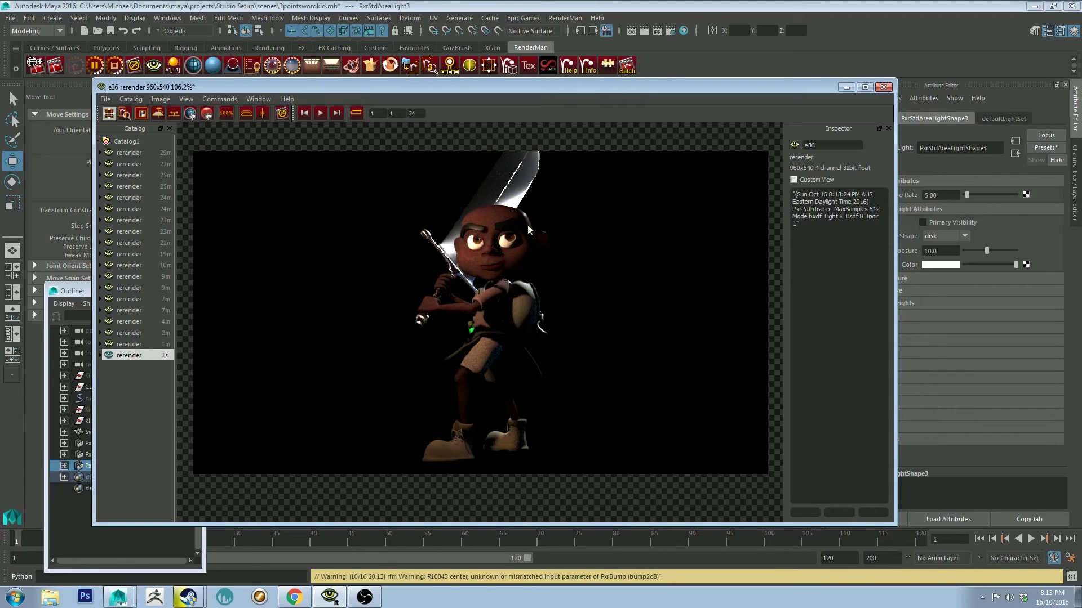
Zoom in and out on the sword boy render in 'it', then stop the interactive re-render.
{"action": "scroll", "coordinate": [542, 232], "scroll_direction": "up", "scroll_amount": 3}
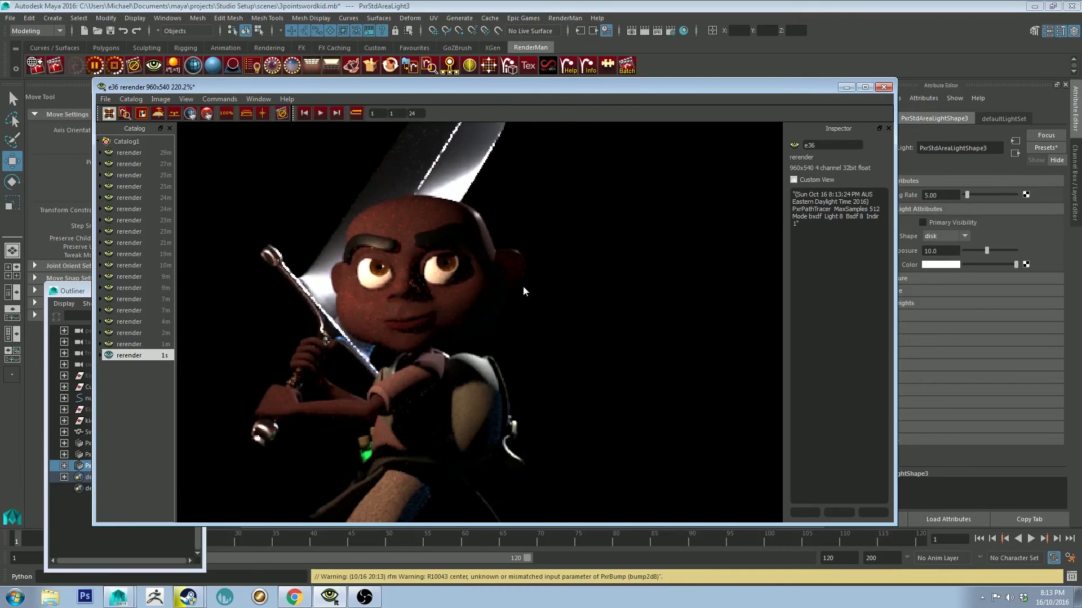
{"action": "scroll", "coordinate": [535, 302], "scroll_direction": "down", "scroll_amount": 1}
{"action": "scroll", "coordinate": [544, 303], "scroll_direction": "down", "scroll_amount": 1}
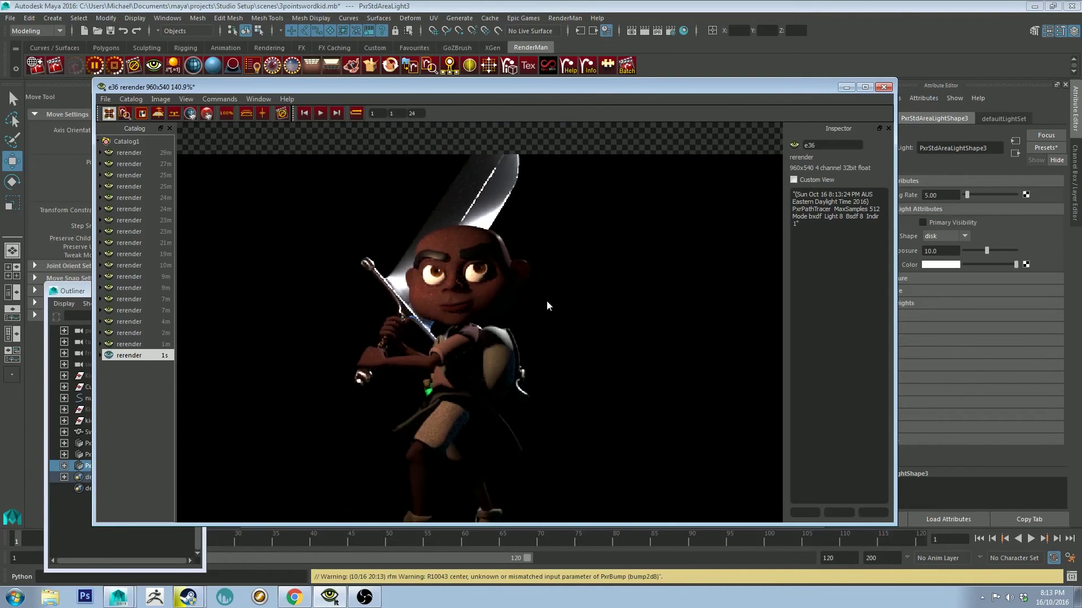
{"action": "scroll", "coordinate": [544, 303], "scroll_direction": "down", "scroll_amount": 1}
{"action": "scroll", "coordinate": [512, 317], "scroll_direction": "down", "scroll_amount": 1}
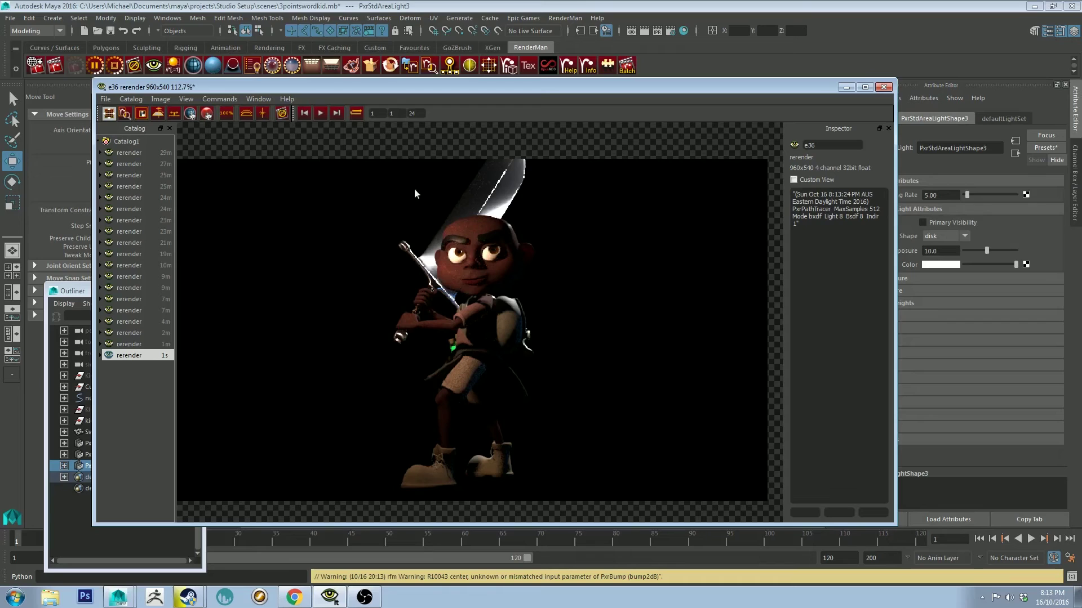
{"action": "left_click", "coordinate": [283, 112]}
Return to the scene and make the PxrStdAreaLight2 fill light a brighter blue.
{"action": "left_click", "coordinate": [883, 86]}
{"action": "left_click", "coordinate": [649, 311]}
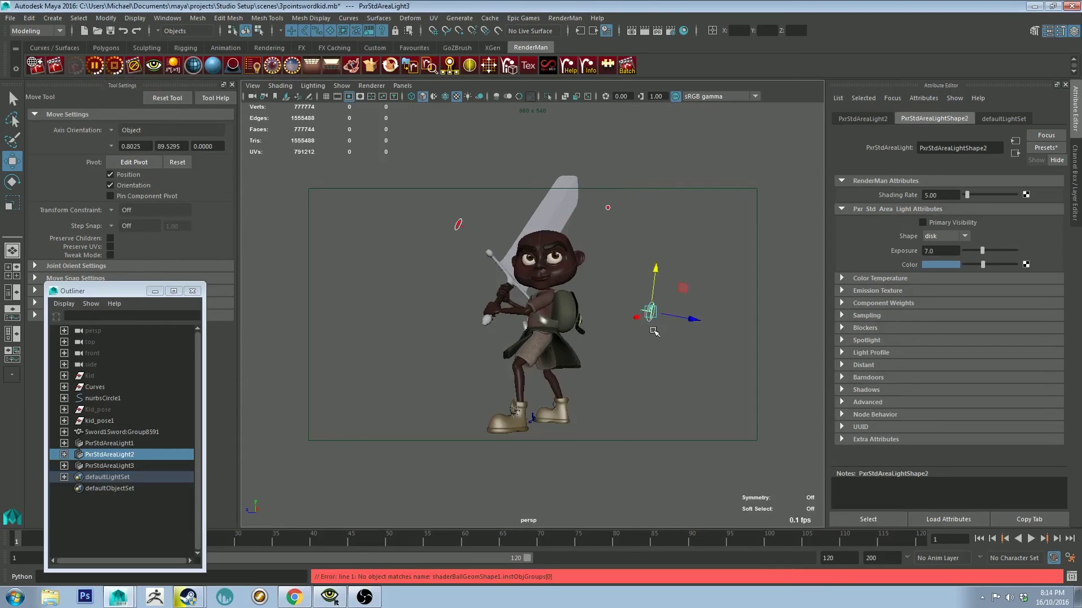
{"action": "left_click", "coordinate": [953, 266]}
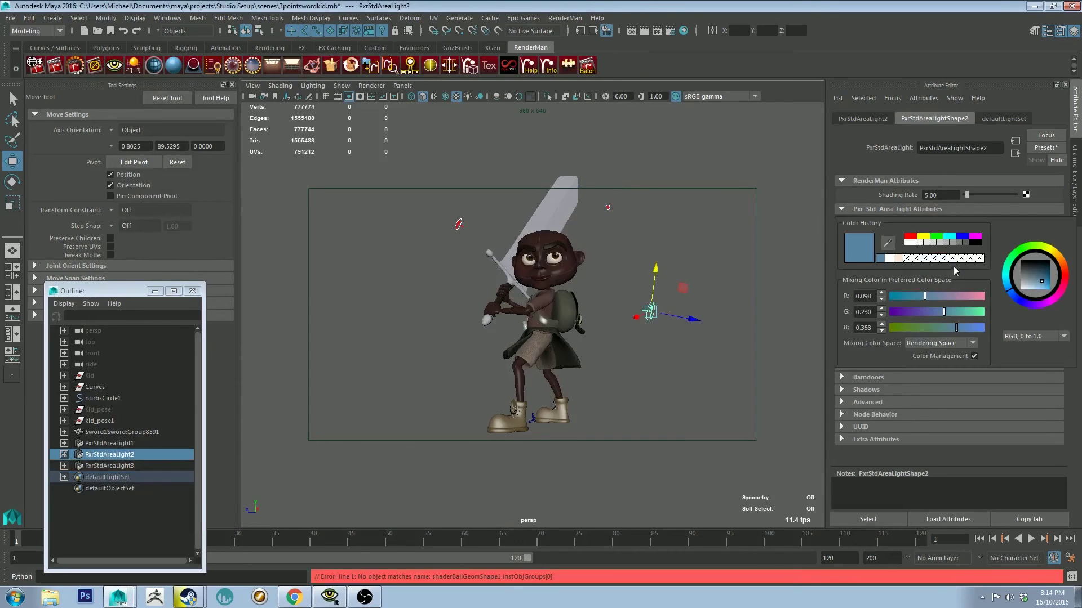
{"action": "left_click", "coordinate": [1044, 282]}
Raise the HSV saturation of PxrStdAreaLight1's colour for a warmer key light.
{"action": "left_click", "coordinate": [468, 226]}
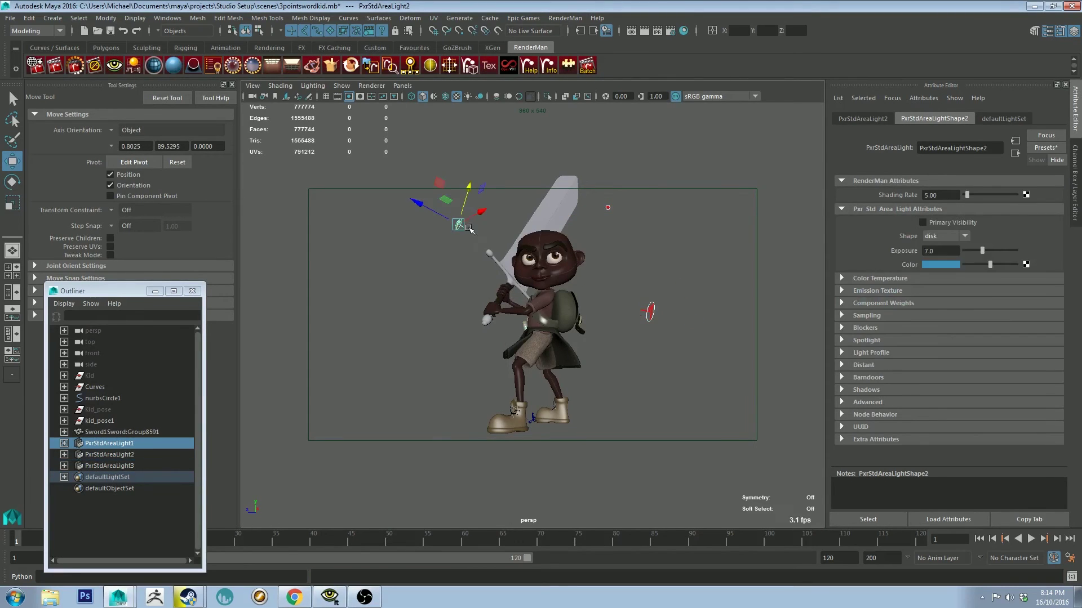
{"action": "left_click", "coordinate": [948, 266]}
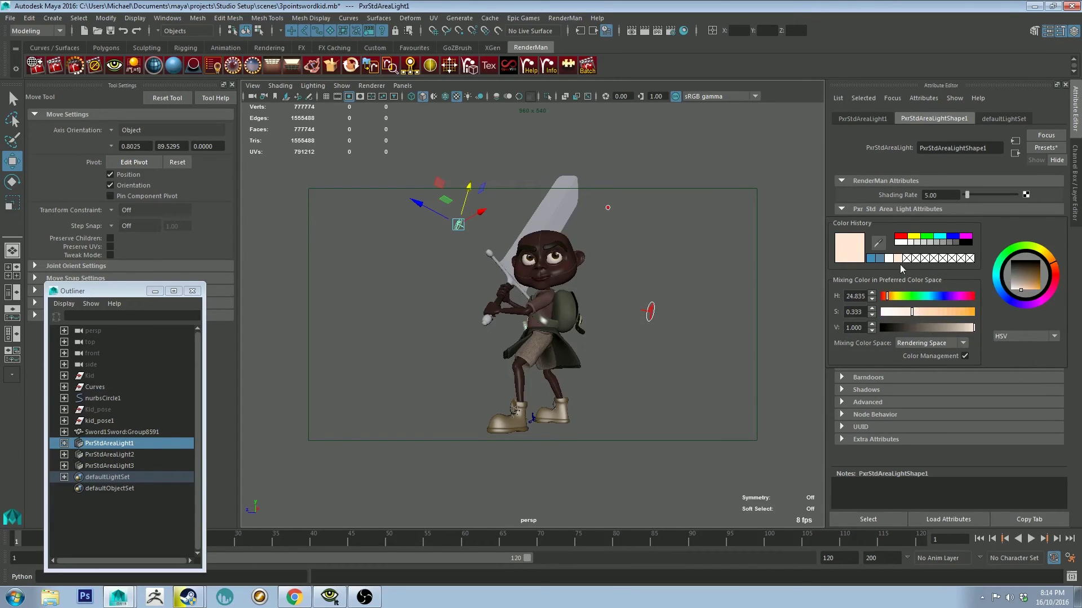
{"action": "left_click", "coordinate": [1022, 336]}
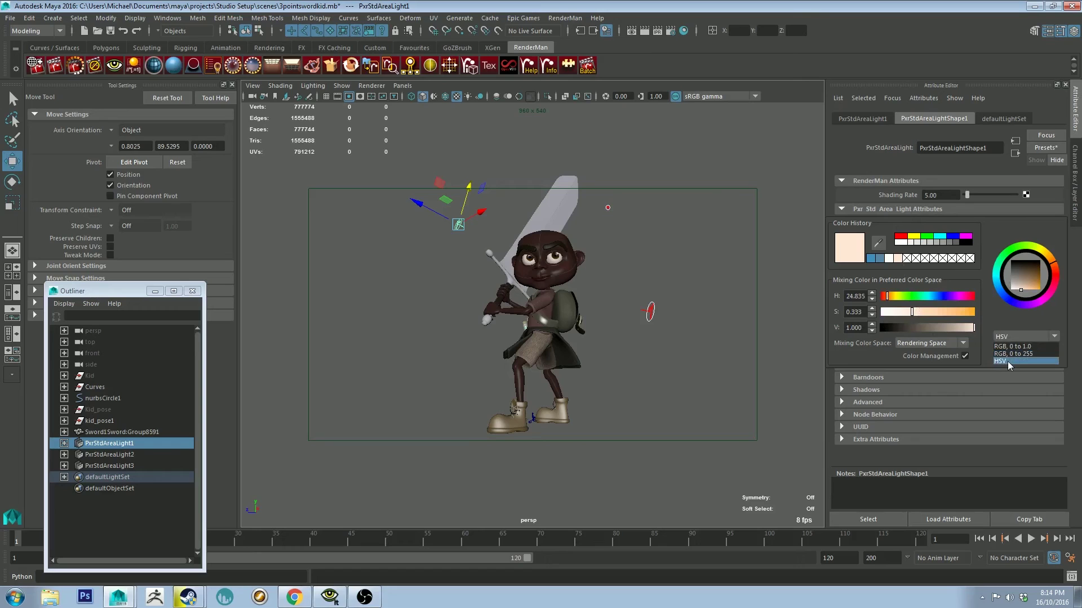
{"action": "left_click", "coordinate": [1008, 361]}
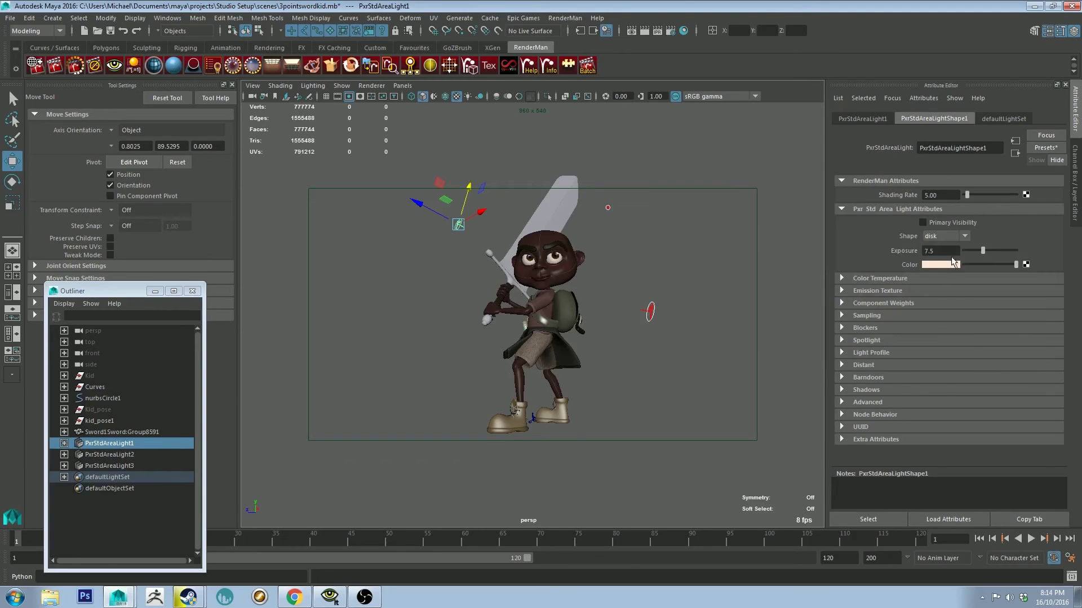
{"action": "left_click", "coordinate": [948, 261]}
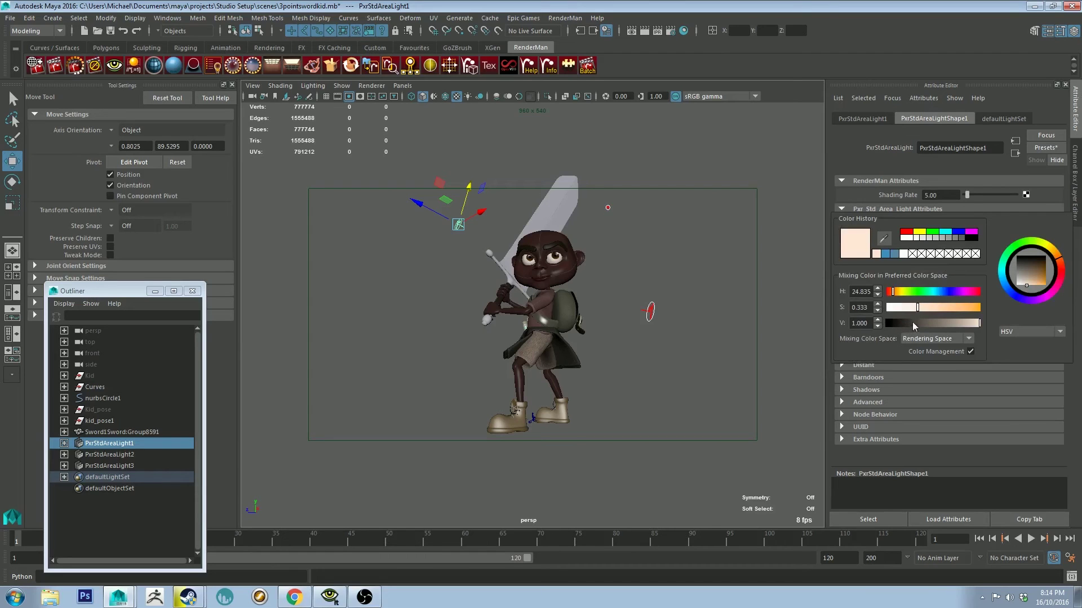
{"action": "left_click_drag", "start_coordinate": [918, 308], "coordinate": [933, 313]}
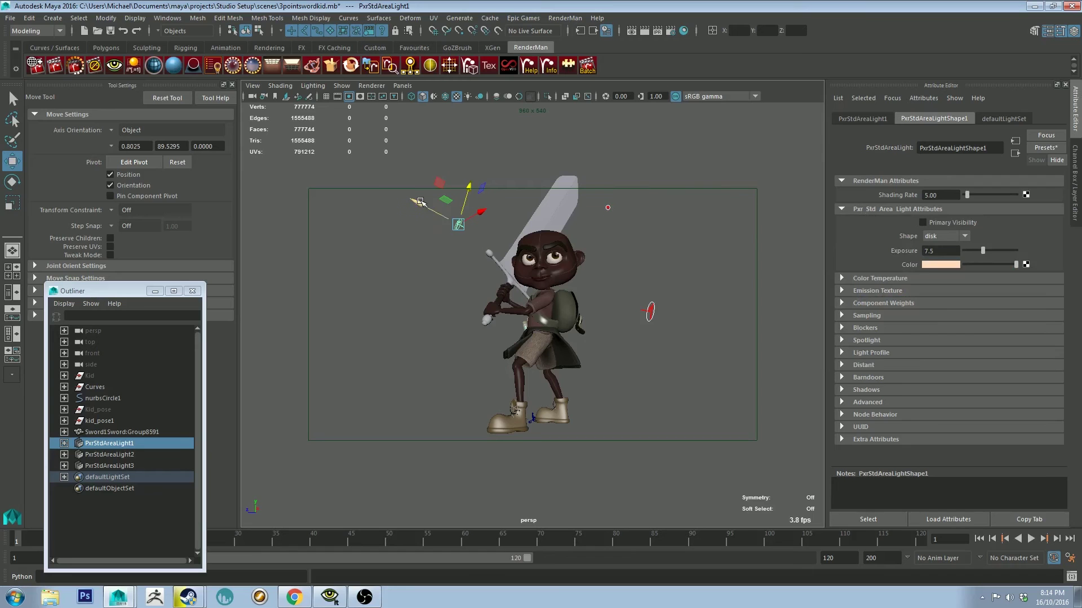
Move the key light up and left, then deselect so the render refreshes.
{"action": "left_click_drag", "start_coordinate": [458, 224], "coordinate": [425, 207]}
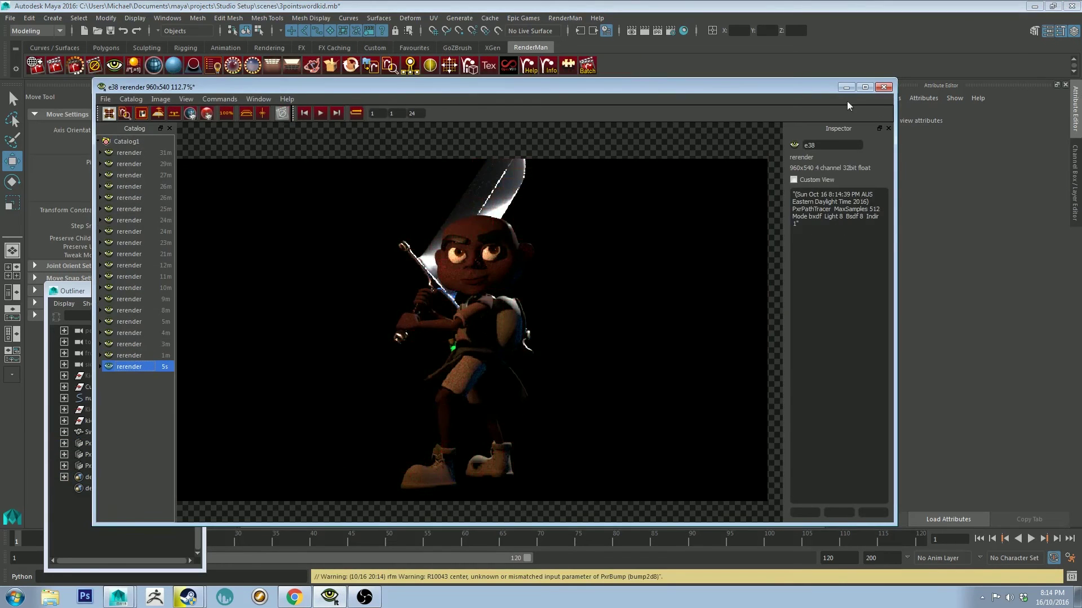
{"action": "left_click", "coordinate": [425, 207]}
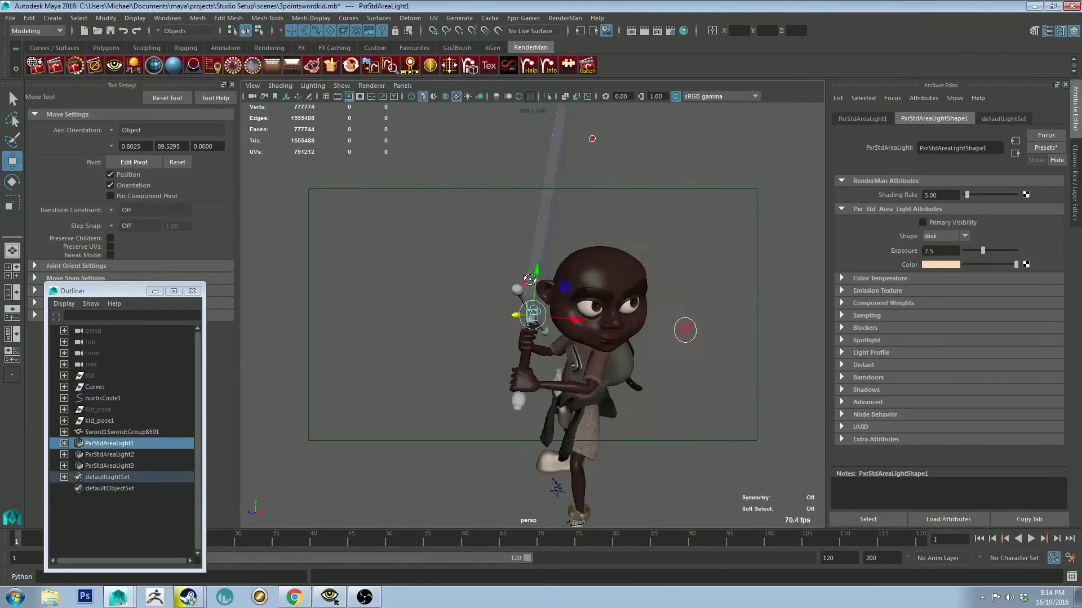
{"action": "left_click_drag", "start_coordinate": [383, 182], "coordinate": [459, 224]}
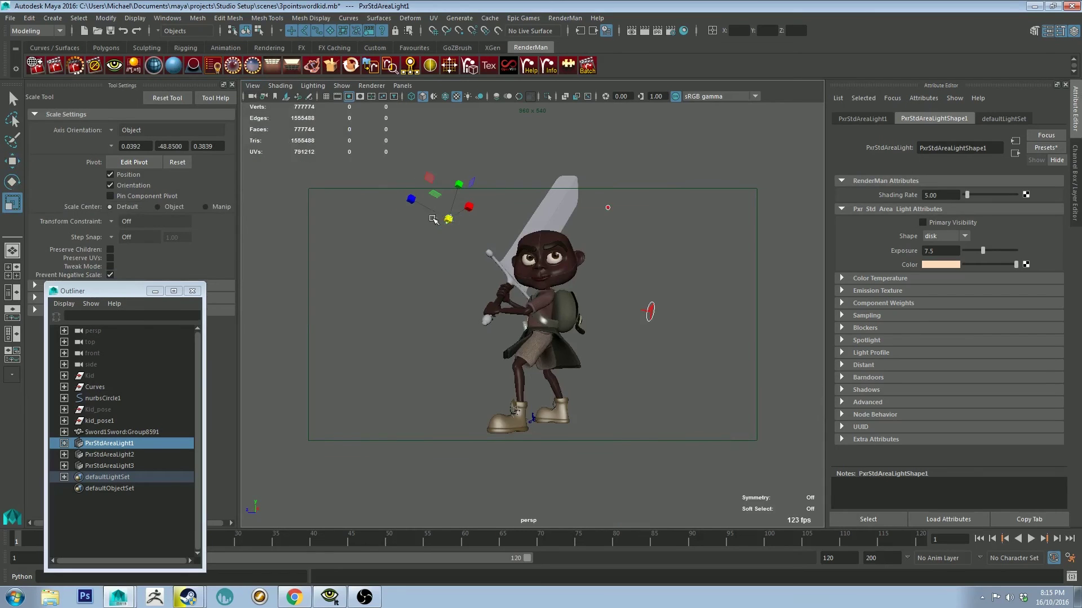
{"action": "left_click", "coordinate": [435, 266]}
{"action": "key", "text": "r"}
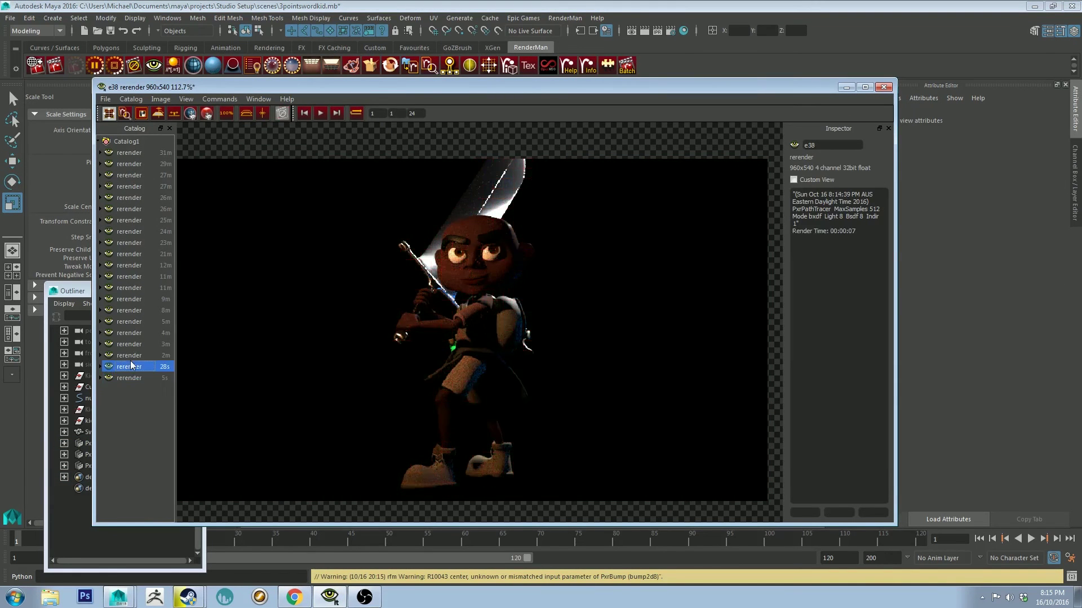
Compare the earlier and latest renders in the 'it' Catalog, zooming and panning the image.
{"action": "left_click", "coordinate": [134, 355]}
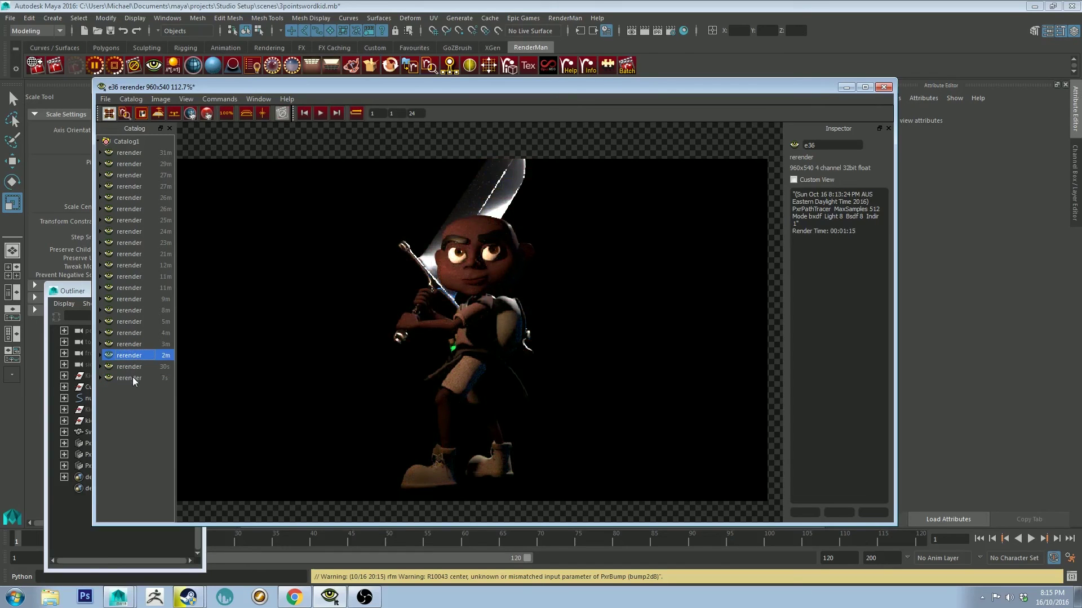
{"action": "left_click", "coordinate": [133, 377]}
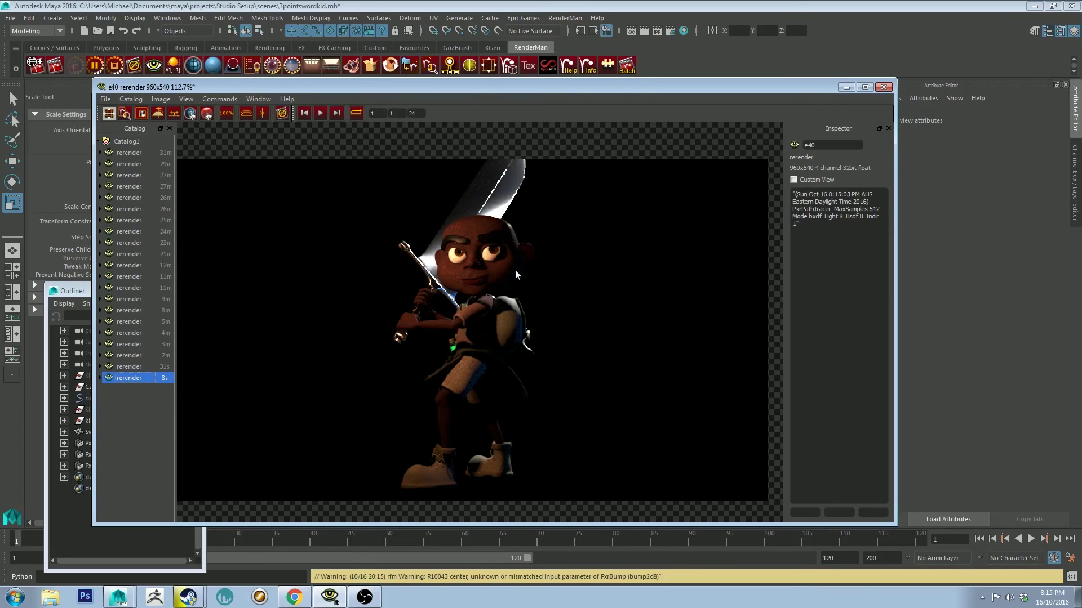
{"action": "scroll", "coordinate": [529, 286], "scroll_direction": "up", "scroll_amount": 3}
{"action": "scroll", "coordinate": [598, 232], "scroll_direction": "up", "scroll_amount": 3}
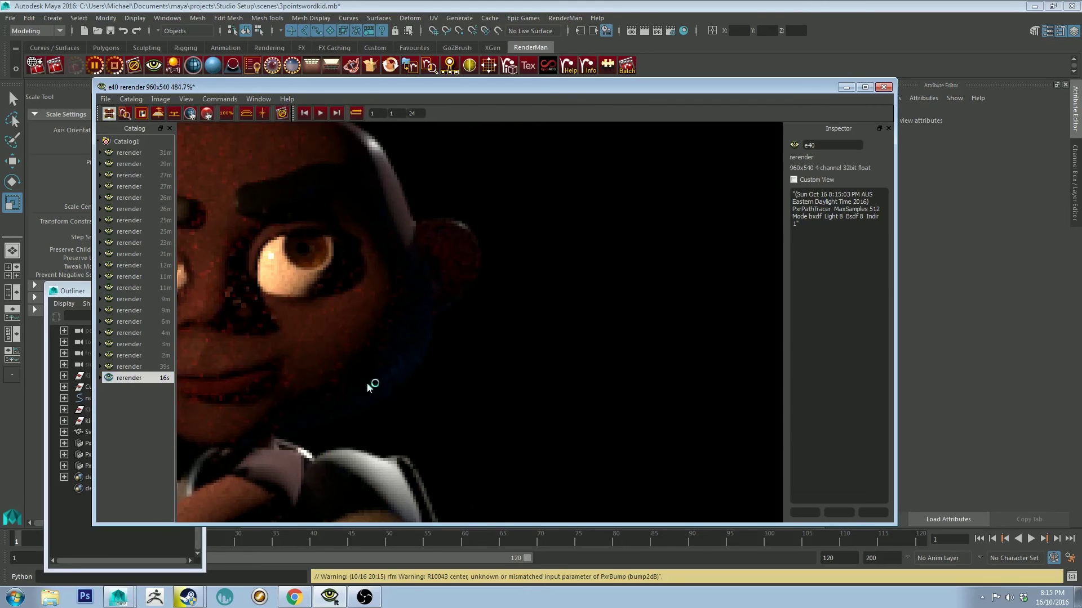
{"action": "scroll", "coordinate": [474, 314], "scroll_direction": "down", "scroll_amount": 2}
{"action": "scroll", "coordinate": [479, 318], "scroll_direction": "down", "scroll_amount": 2}
{"action": "scroll", "coordinate": [496, 299], "scroll_direction": "down", "scroll_amount": 2}
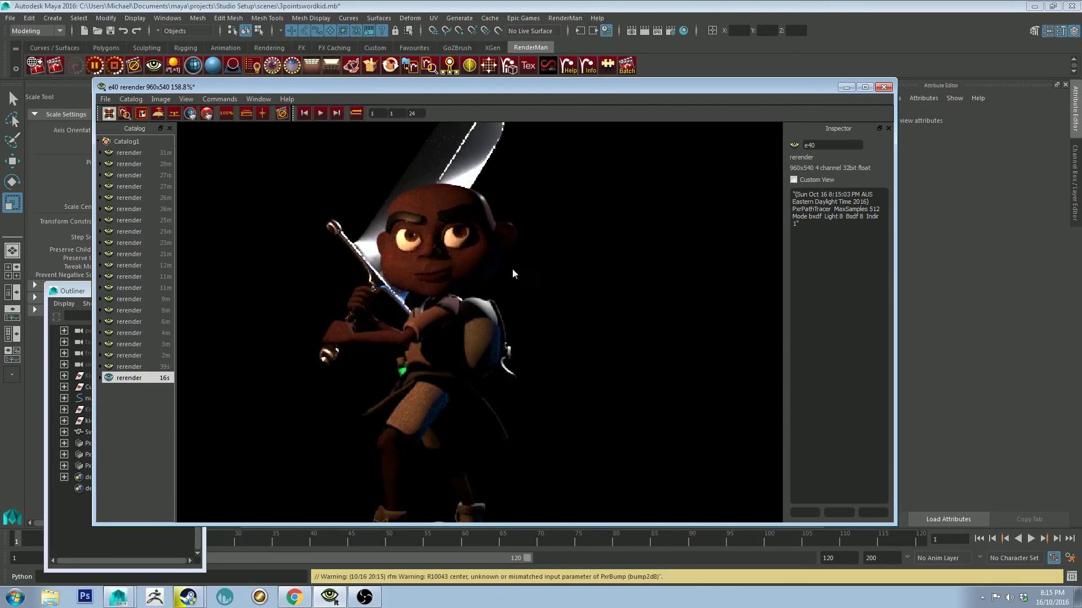
{"action": "scroll", "coordinate": [510, 316], "scroll_direction": "down", "scroll_amount": 1}
{"action": "scroll", "coordinate": [535, 290], "scroll_direction": "down", "scroll_amount": 2}
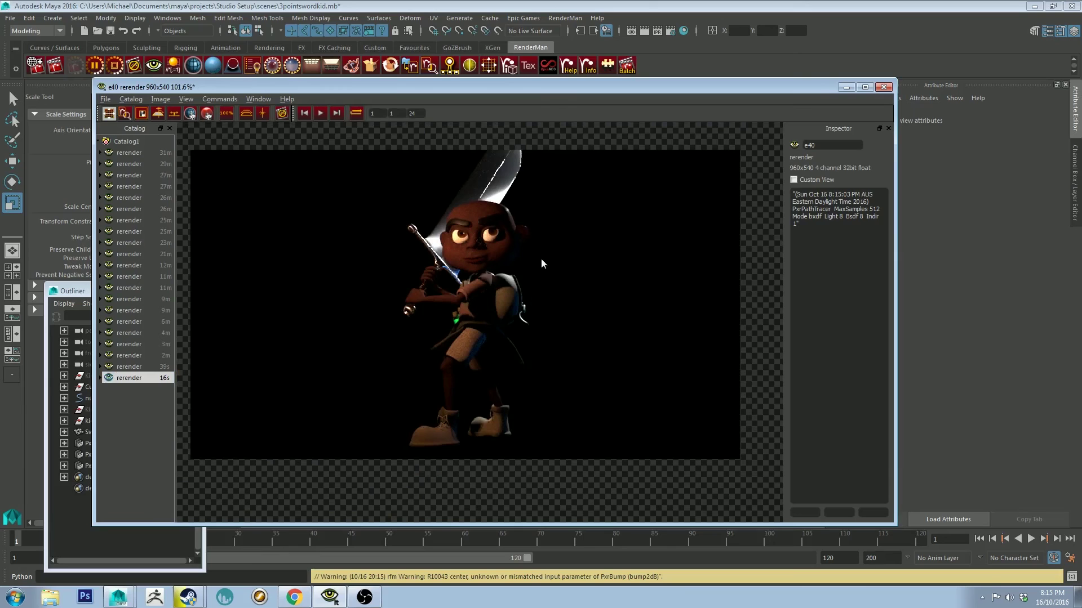
{"action": "middle_click_drag", "start_coordinate": [541, 264], "coordinate": [556, 256]}
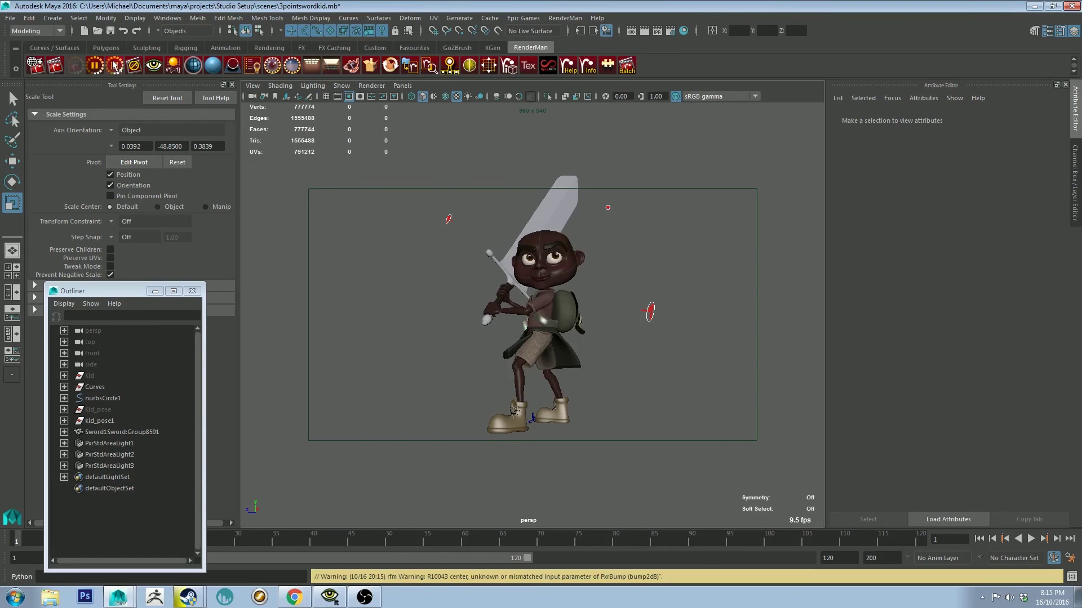
Create a polygon plane, move it down to the boy's feet and scale it into a wide floor.
{"action": "left_click", "coordinate": [106, 48]}
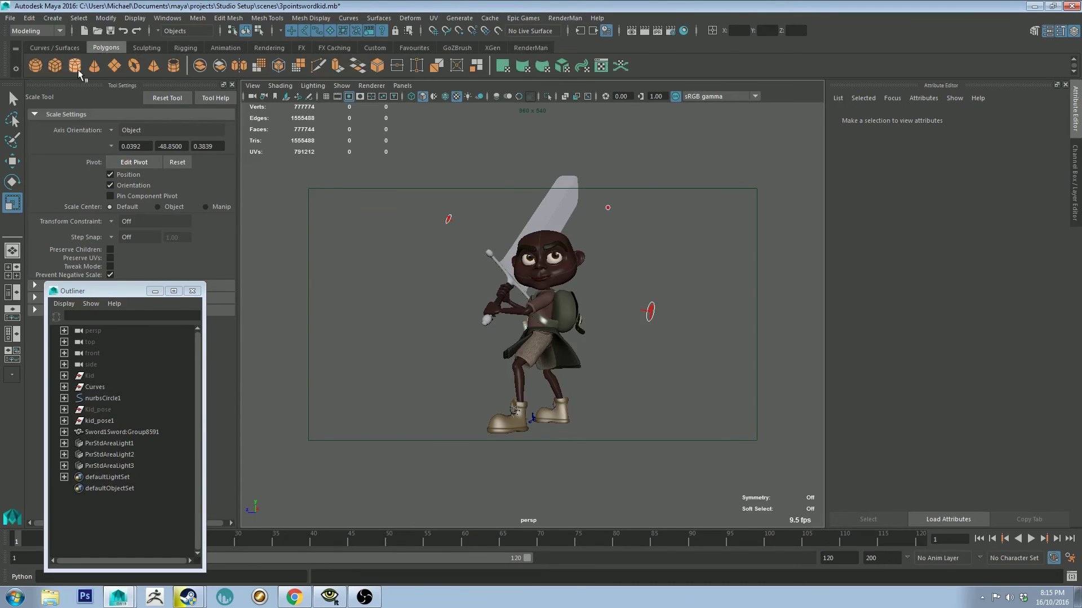
{"action": "left_click", "coordinate": [114, 65]}
{"action": "key", "text": "w"}
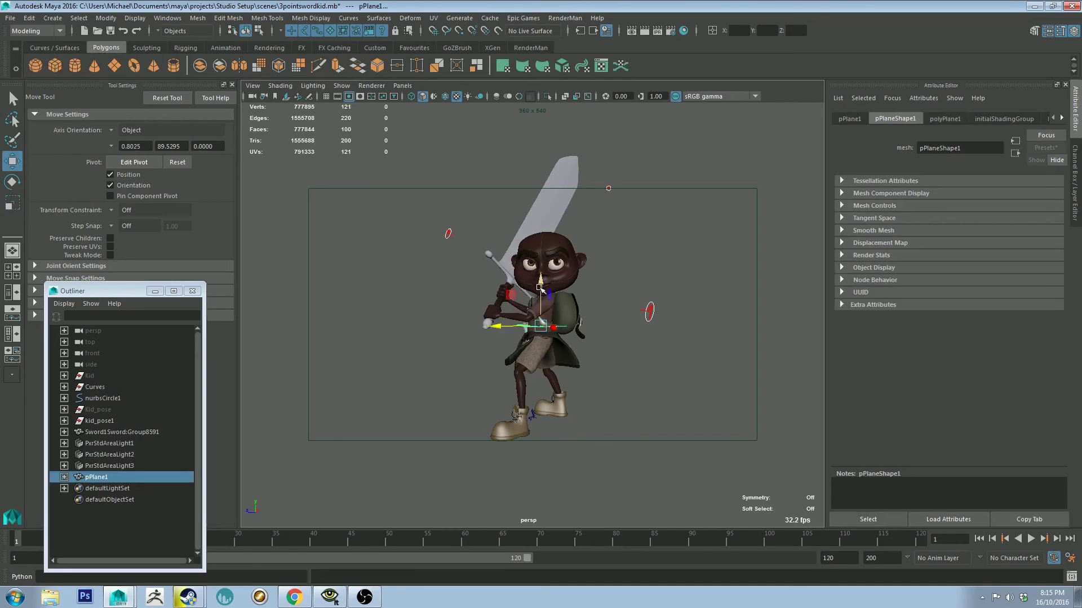
{"action": "left_click_drag", "start_coordinate": [541, 304], "coordinate": [541, 397]}
{"action": "key", "text": "ctrl+a"}
{"action": "key", "text": "r"}
{"action": "middle_click_drag", "start_coordinate": [636, 357], "coordinate": [763, 405]}
Render the scene with the floor, compare against the floorless render, then close 'it'.
{"action": "left_click", "coordinate": [530, 48]}
{"action": "left_click", "coordinate": [361, 595]}
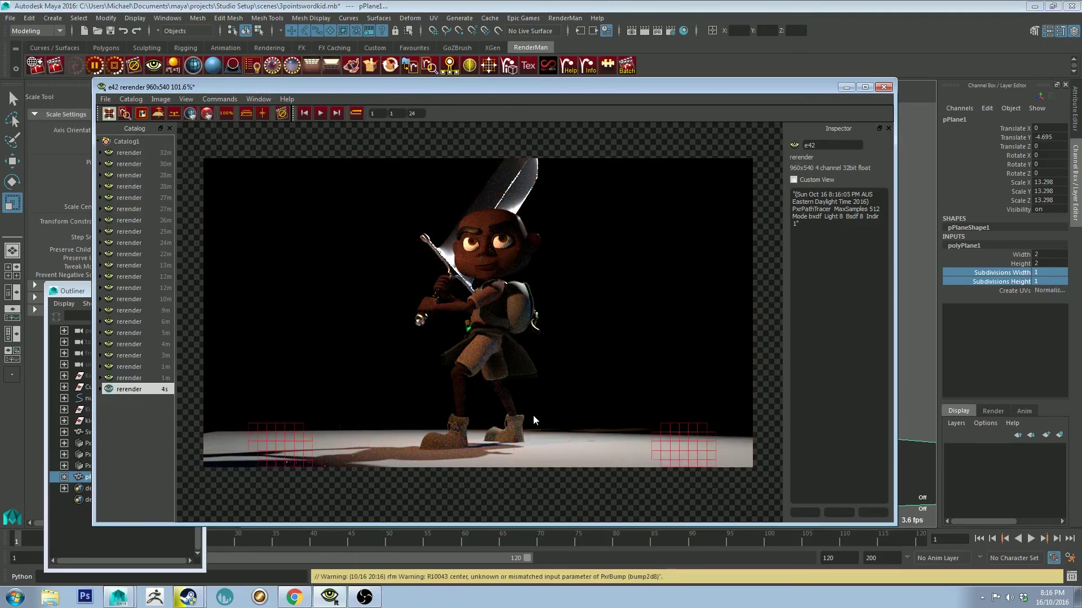
{"action": "left_click", "coordinate": [139, 378]}
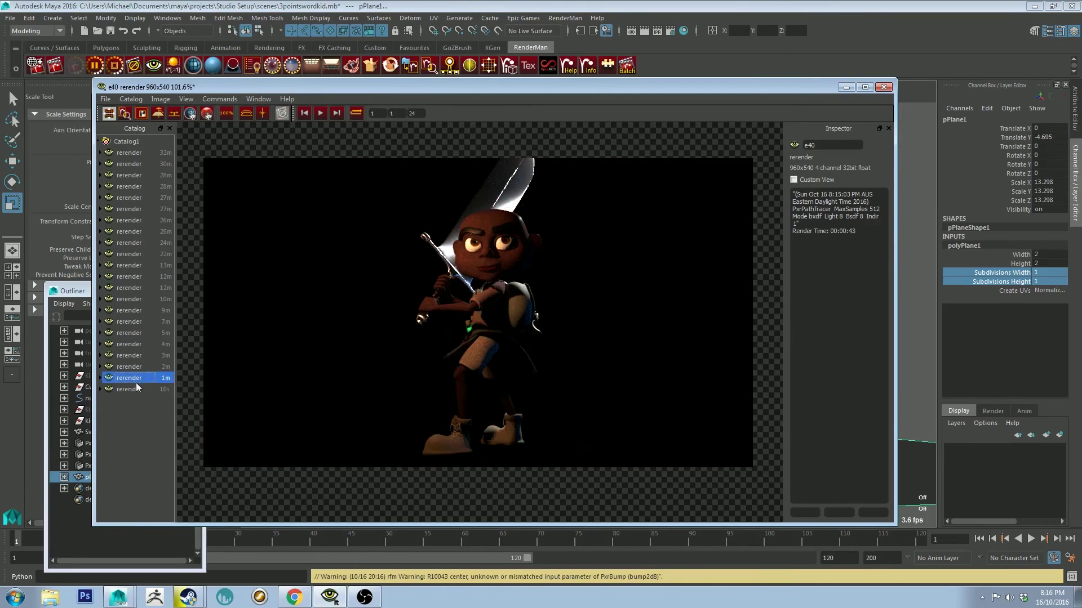
{"action": "left_click", "coordinate": [134, 389]}
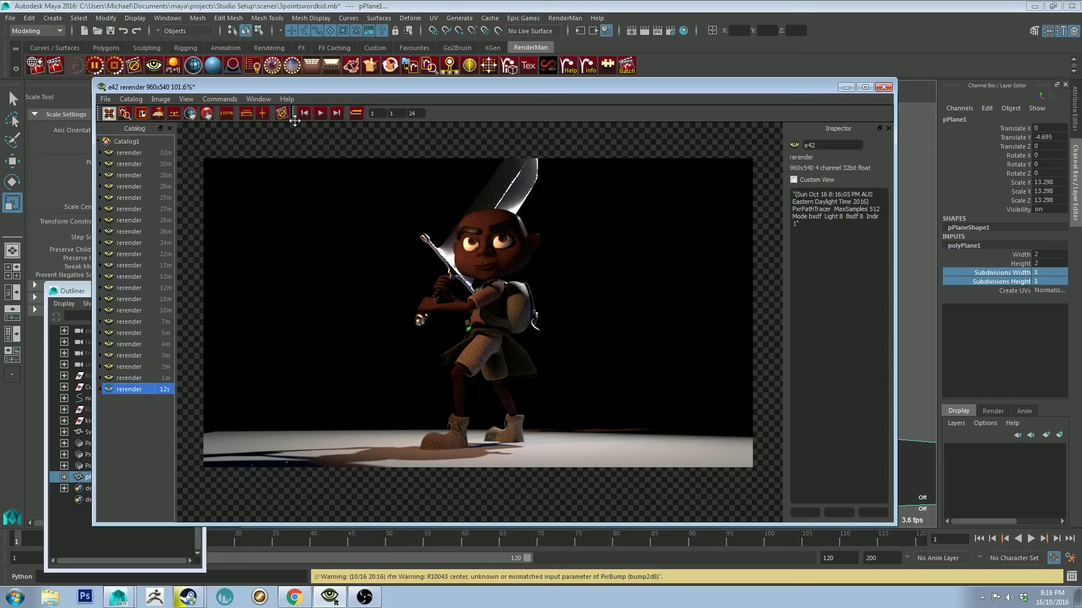
{"action": "left_click", "coordinate": [846, 87]}
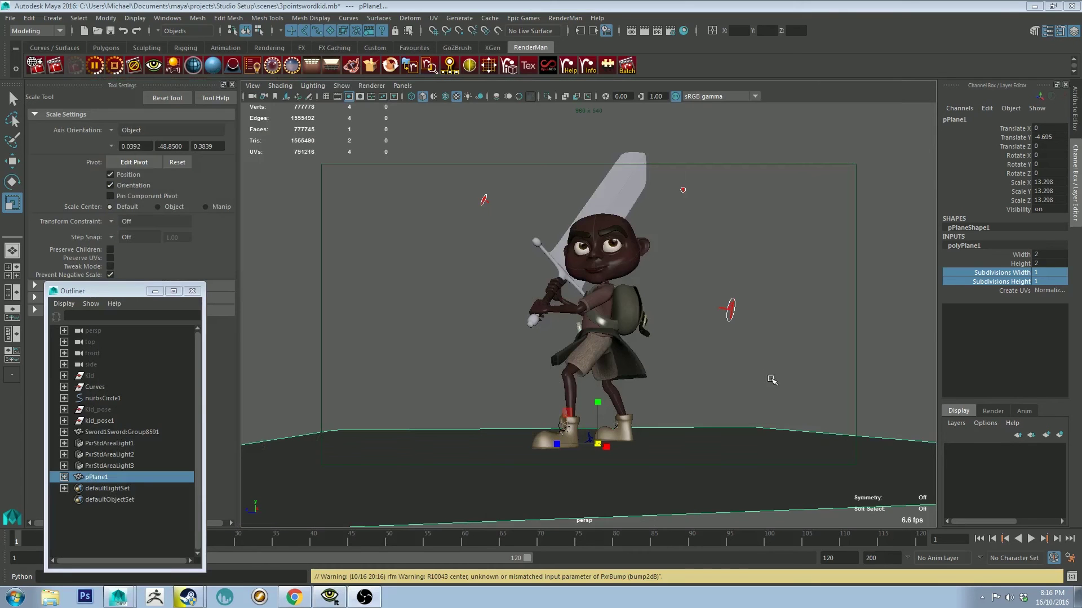
Marquee-select the ground plane pPlane1 and delete it.
{"action": "left_click", "coordinate": [787, 353]}
{"action": "left_click_drag", "start_coordinate": [787, 352], "coordinate": [729, 467]}
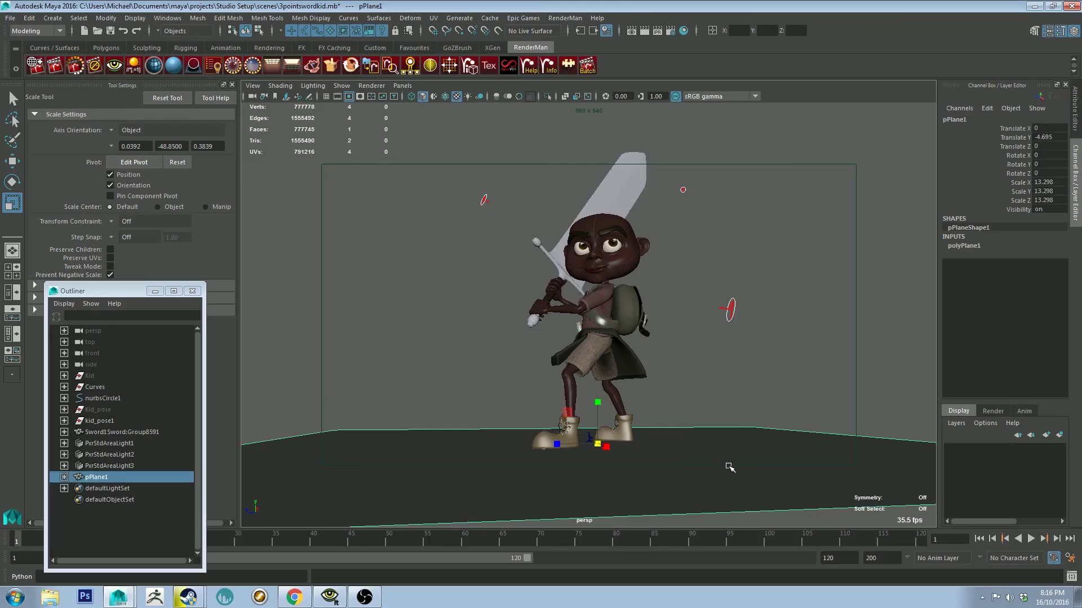
{"action": "key", "text": "Delete"}
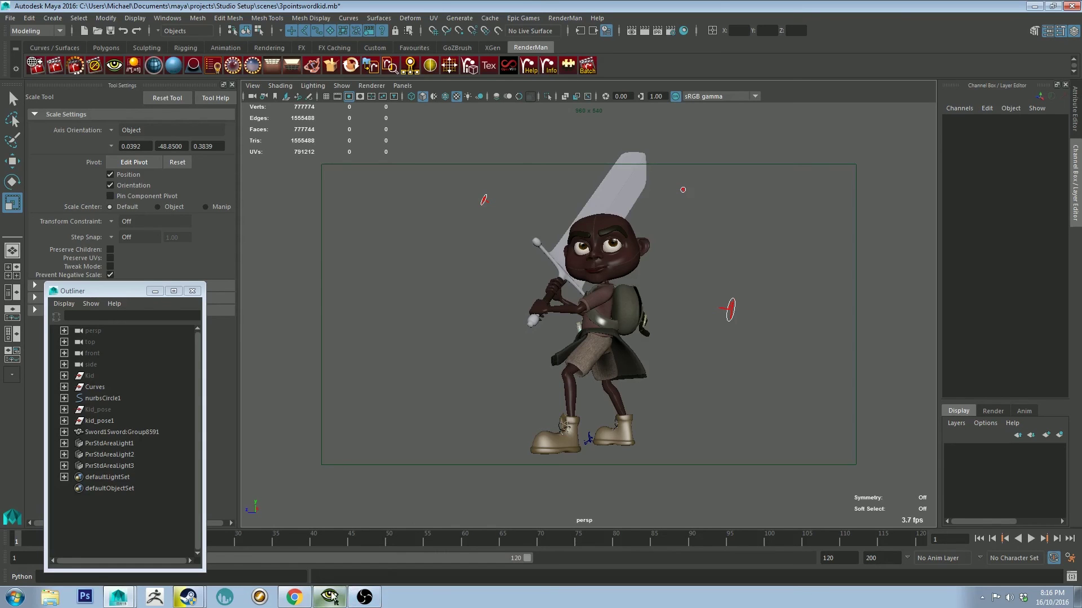
Zoom and orbit the persp view to frame a close-up of the boy's face.
{"action": "scroll", "coordinate": [454, 291], "scroll_direction": "up", "scroll_amount": 1}
{"action": "scroll", "coordinate": [498, 338], "scroll_direction": "up", "scroll_amount": 2}
{"action": "scroll", "coordinate": [499, 379], "scroll_direction": "up", "scroll_amount": 2}
{"action": "mouse_move", "coordinate": [498, 379]}
{"action": "left_mouse_down", "text": "alt"}
{"action": "mouse_move", "coordinate": [524, 318]}
{"action": "mouse_move", "coordinate": [566, 315]}
{"action": "mouse_move", "coordinate": [499, 302]}
{"action": "mouse_move", "coordinate": [601, 326]}
{"action": "left_mouse_up", "text": "alt"}
{"action": "right_click_drag", "start_coordinate": [601, 326], "coordinate": [648, 352], "text": "alt"}
{"action": "middle_click_drag", "start_coordinate": [411, 271], "coordinate": [423, 282], "text": "alt"}
Launch a RenderMan render of the face close-up and view it in 'it'.
{"action": "left_click", "coordinate": [74, 65]}
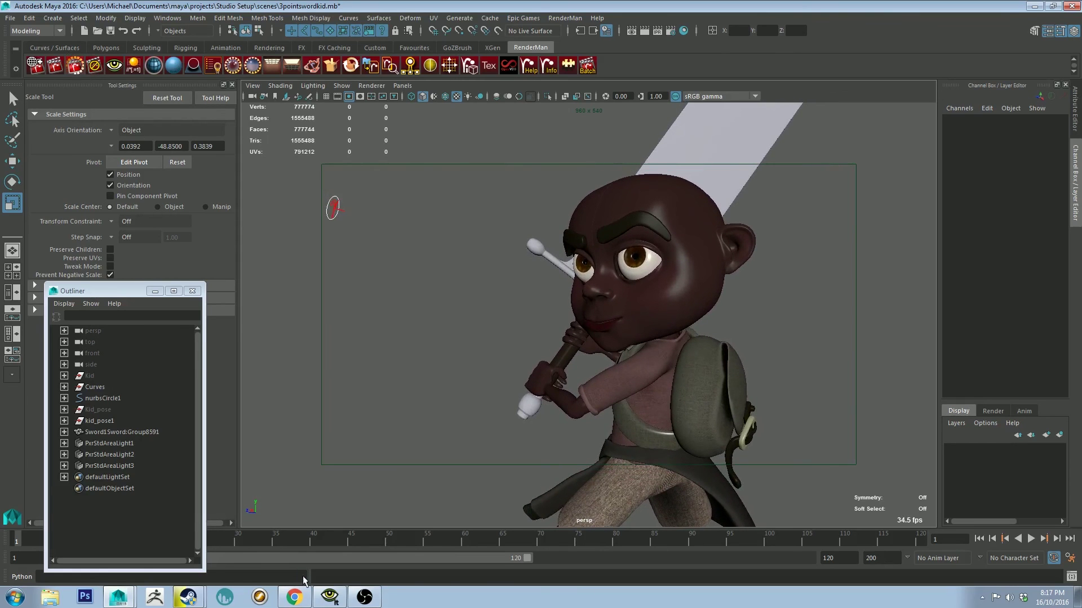
{"action": "left_click", "coordinate": [332, 597]}
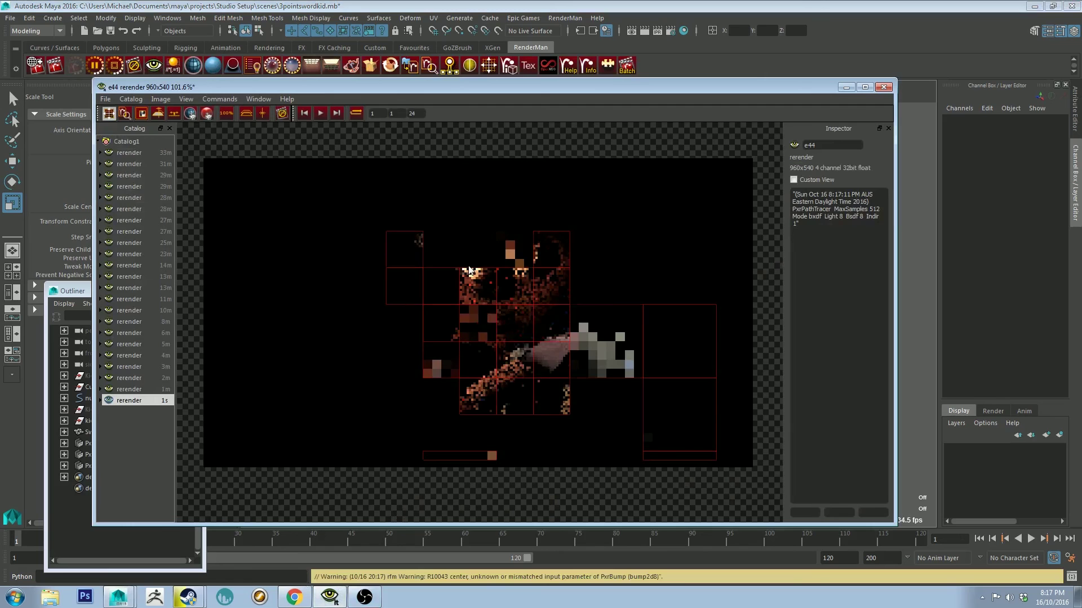